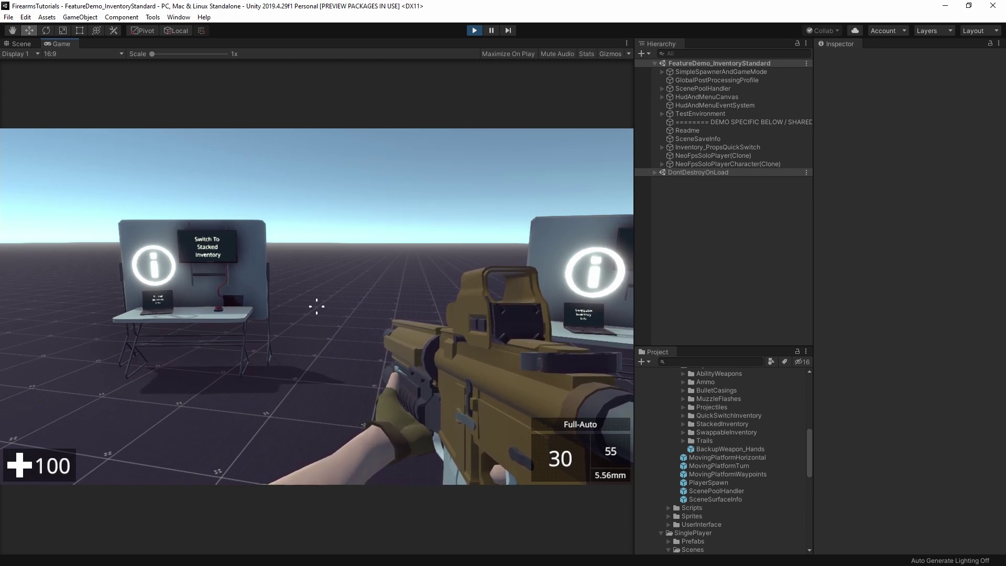
Cycle through the weapon slots of the standard inventory, including the pistol, assault rifle, shotgun, grenade and revolver.
key("2")
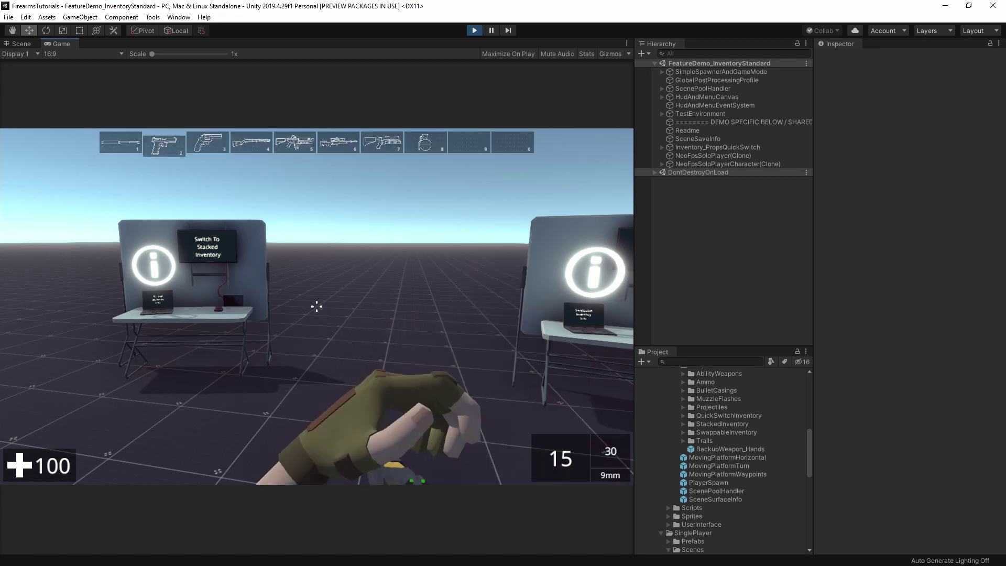
scroll(317, 306, "down", 3)
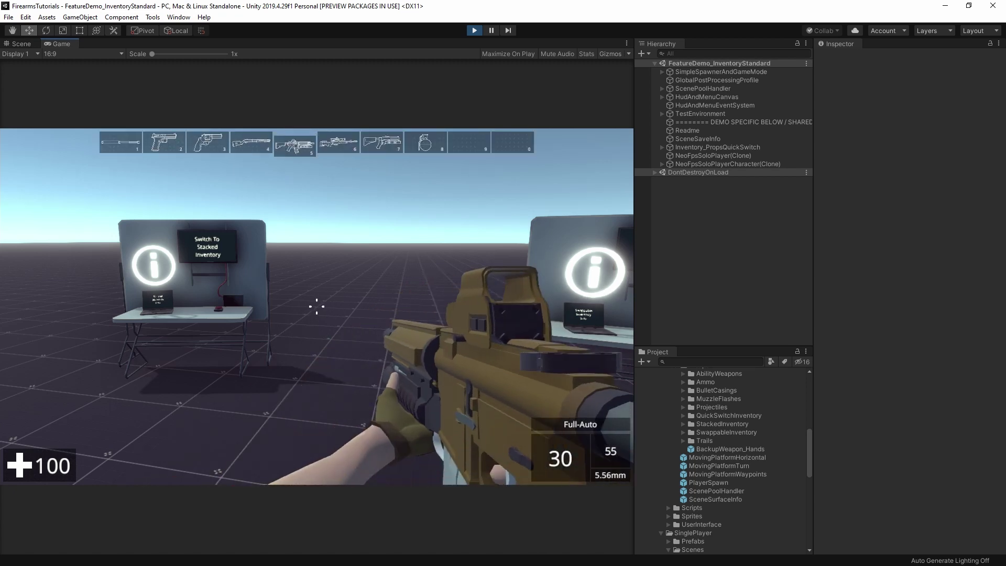
scroll(317, 306, "down", 3)
key("5")
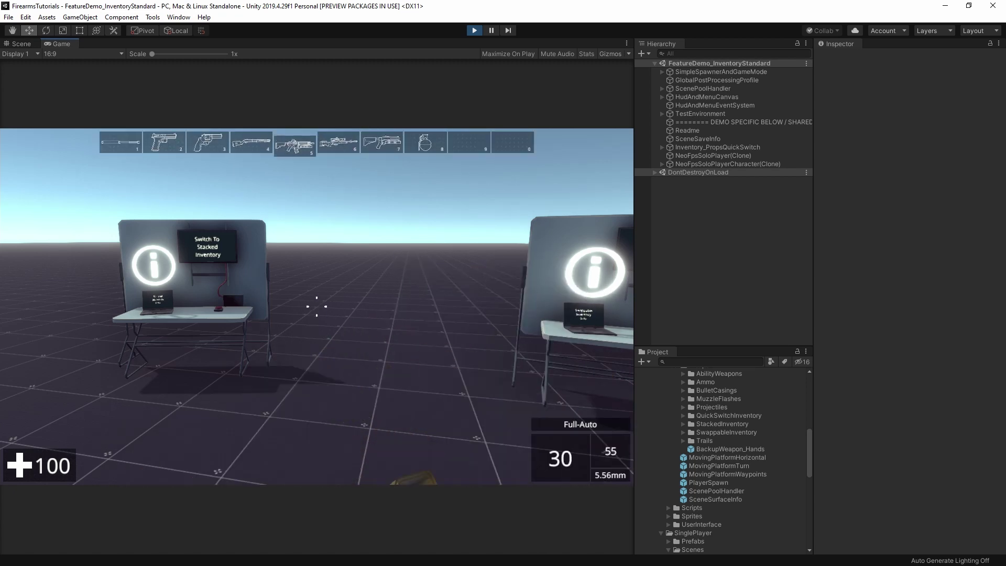
scroll(316, 306, "down", 1)
scroll(317, 307, "up", 2)
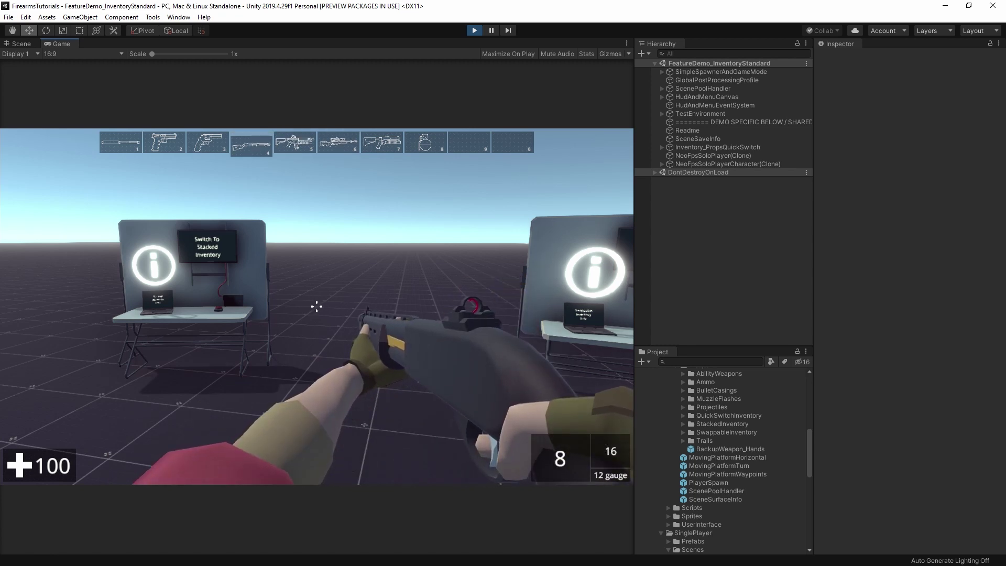
scroll(316, 306, "up", 2)
scroll(317, 307, "down", 3)
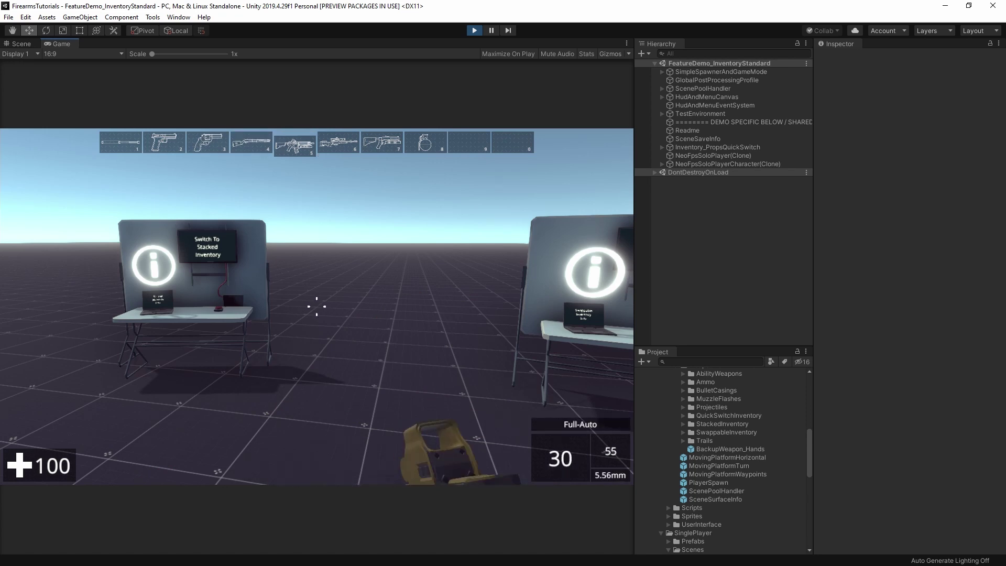
scroll(316, 307, "down", 3)
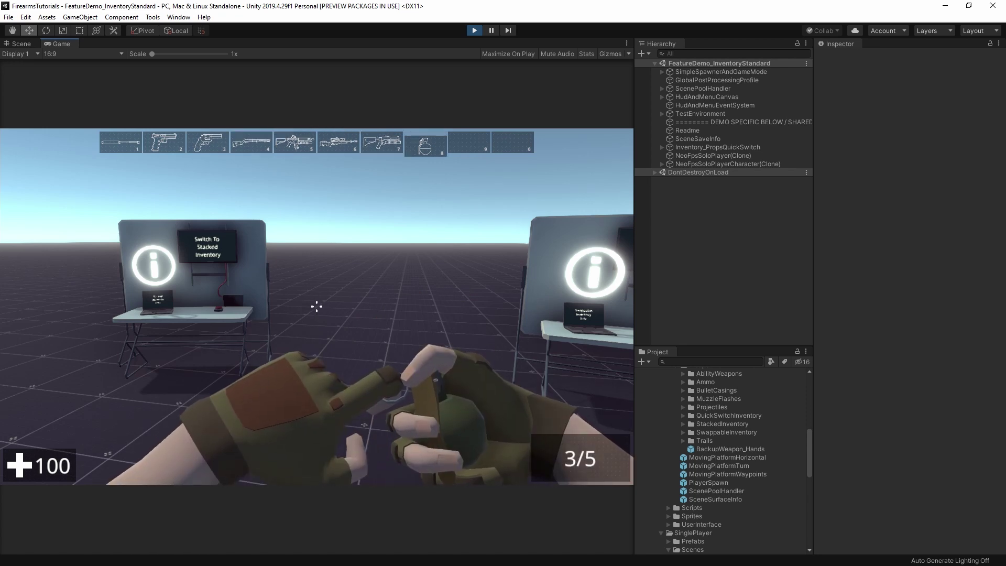
scroll(317, 307, "down", 2)
scroll(316, 307, "down", 1)
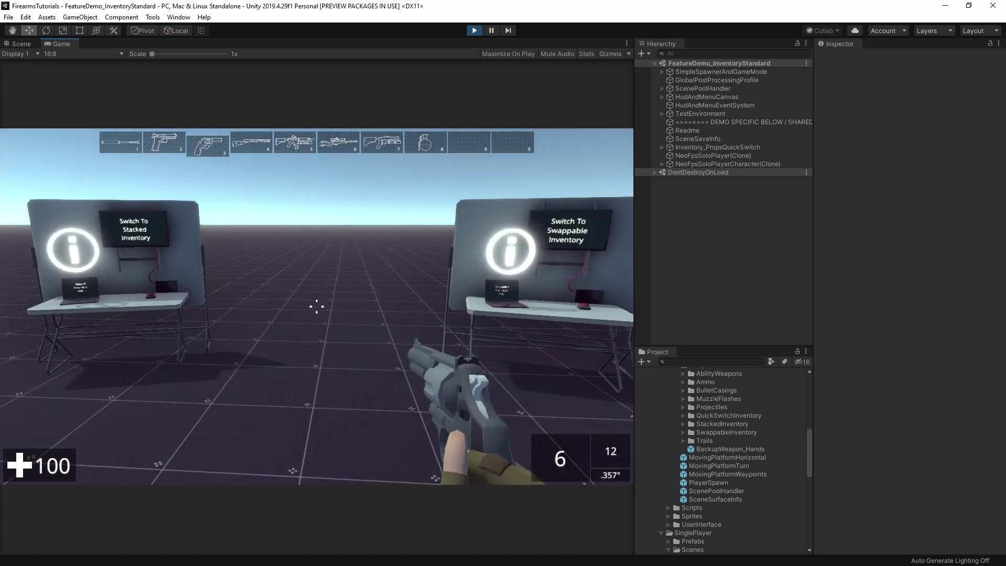
Load the stacked inventory demo from the "Switch To Stacked Inventory" station and approach the Stacked Inventory table.
key("w")
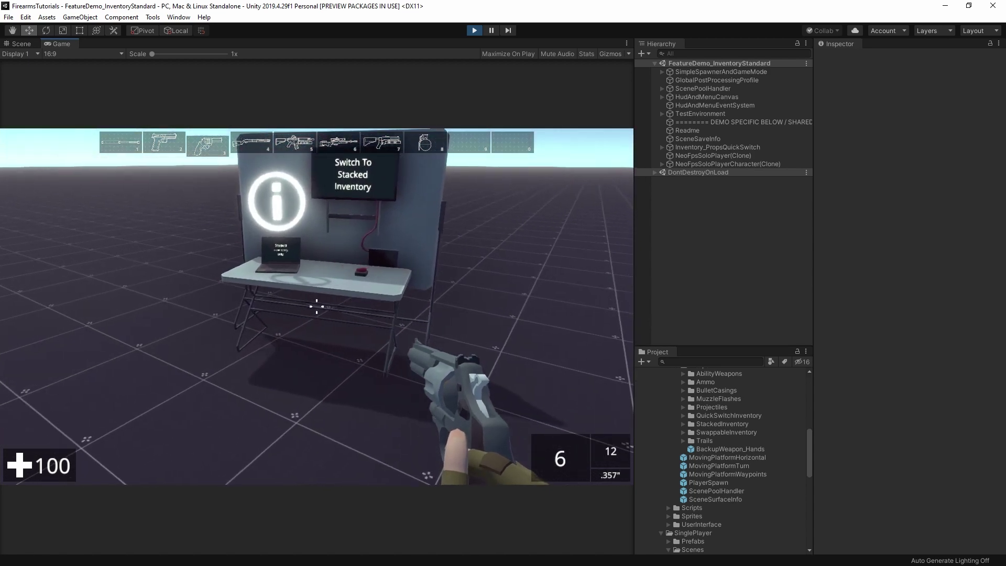
key("e")
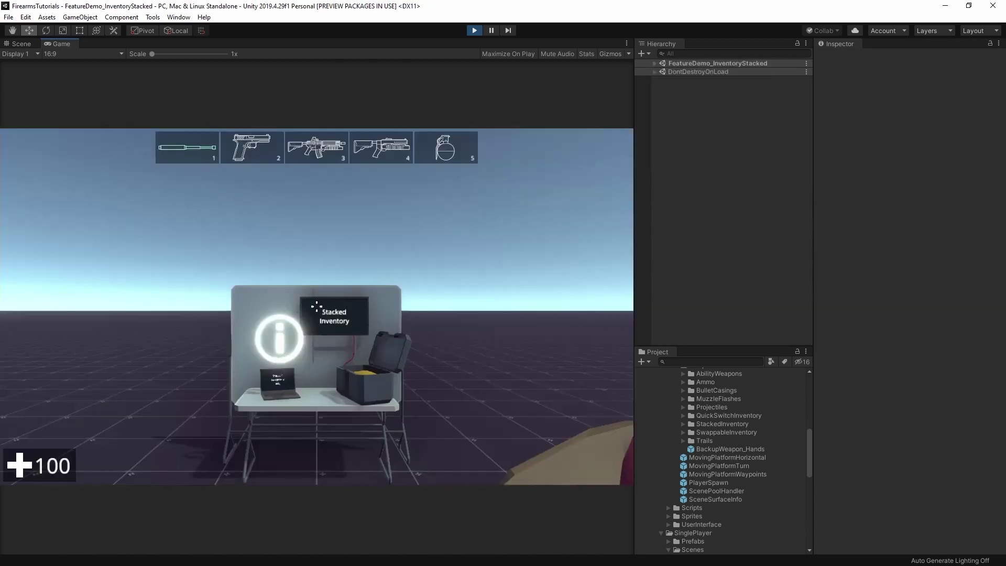
key("w")
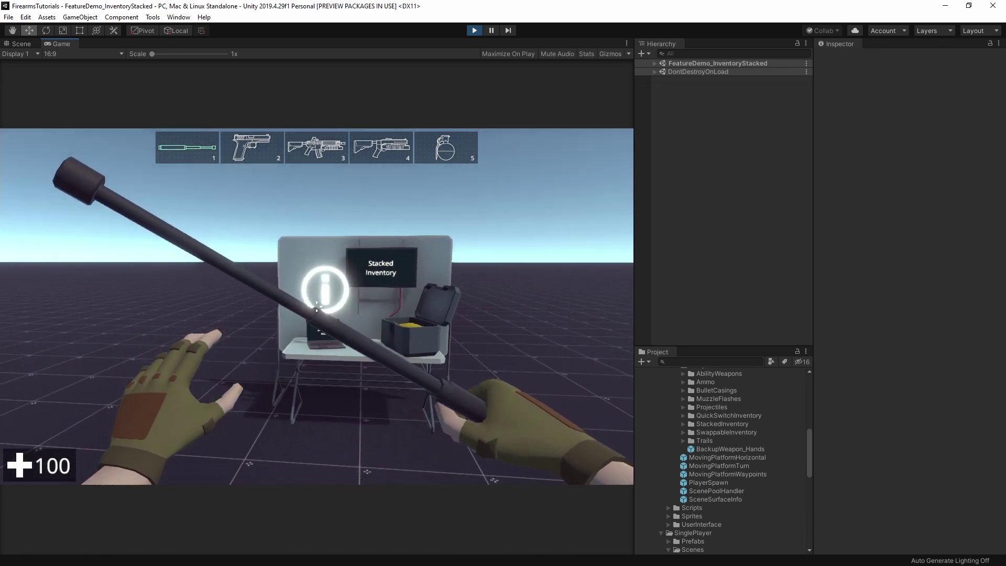
key("w")
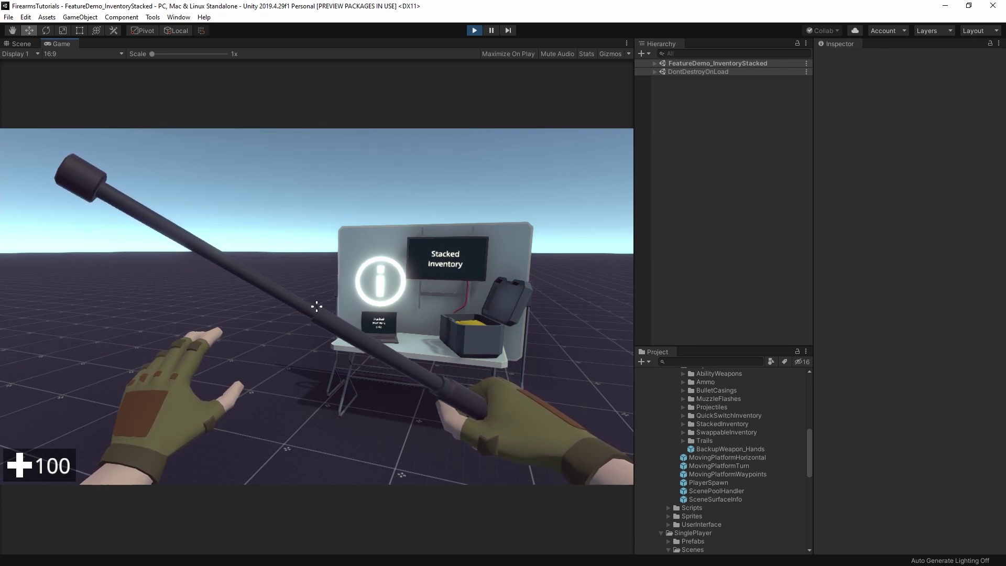
Alternate between the pistol and the revolver stacked in inventory slot 2.
key("2")
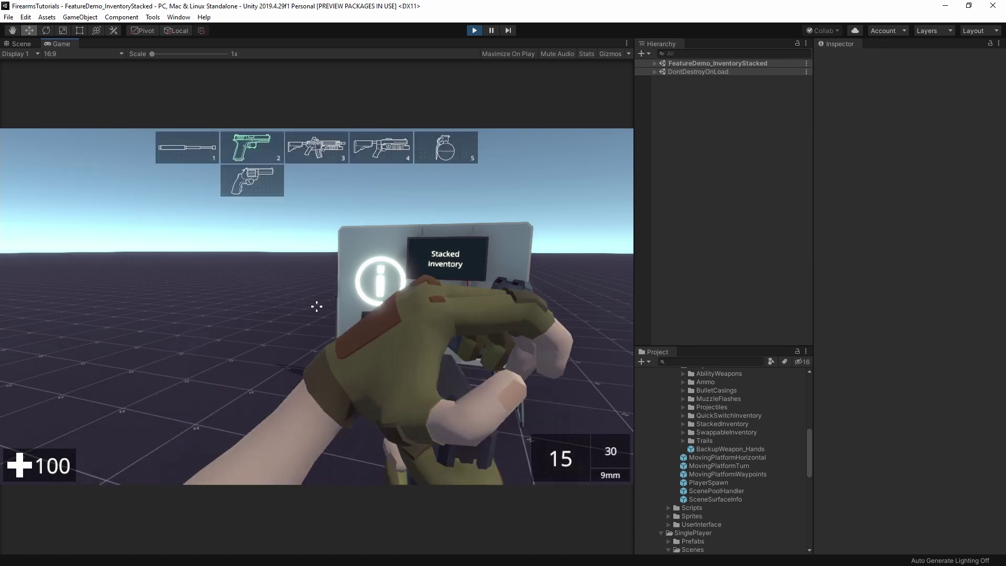
key("2")
key("2")
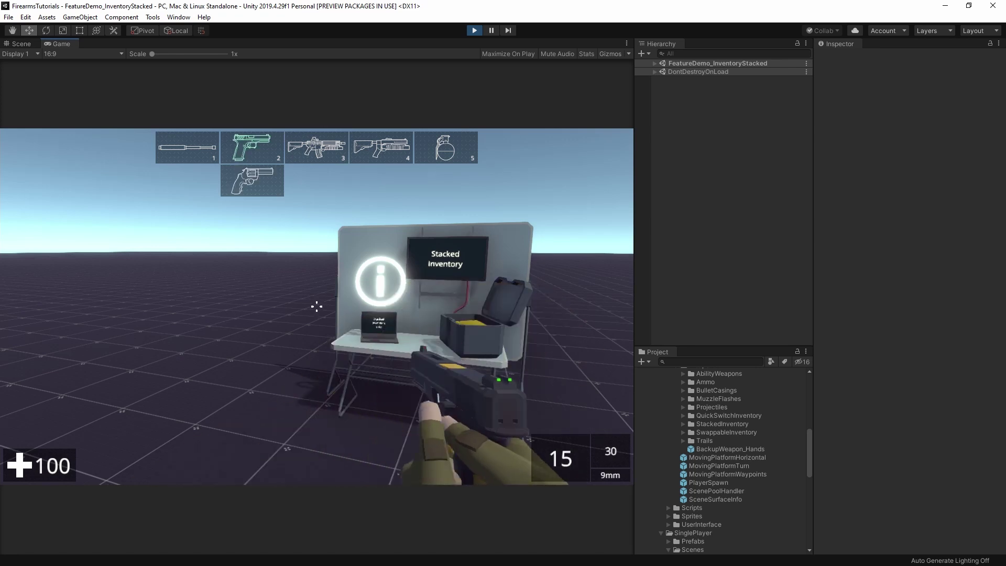
key("2")
key("2")
key("2")
key("2")
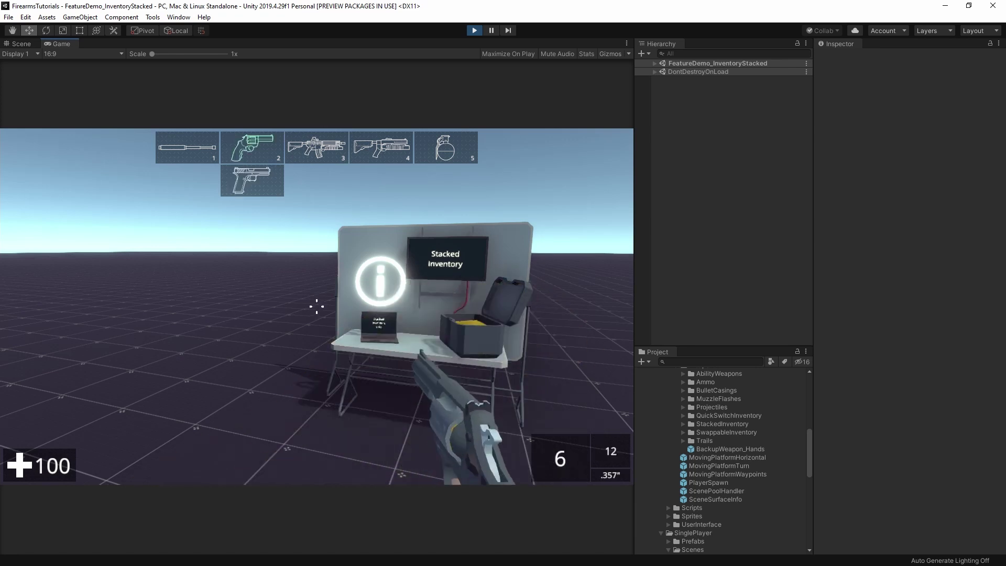
Cycle through the assault rifle, shotgun and sniper rifle stacked in inventory slot 3, ending on the assault rifle.
key("3")
key("3")
key("3")
key("3")
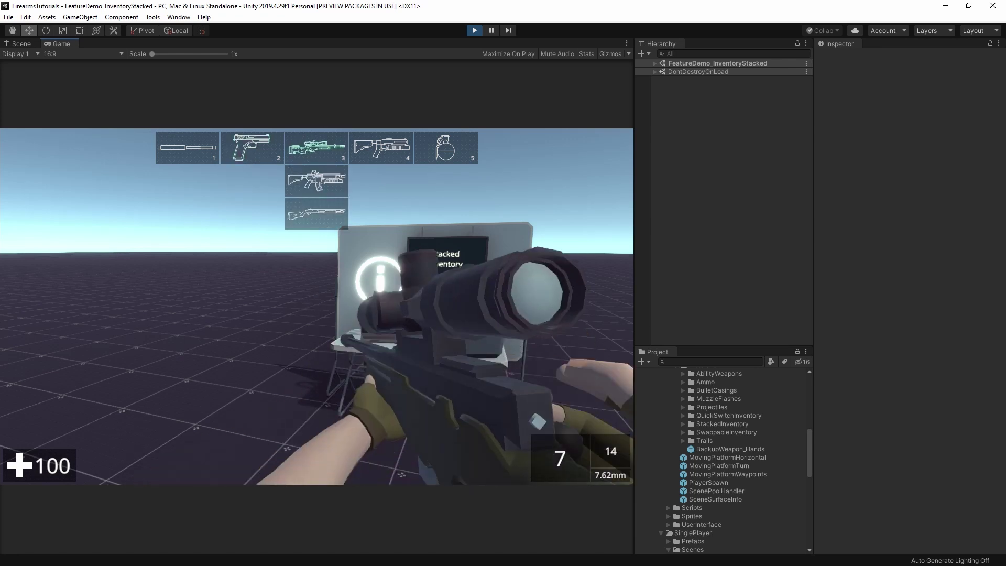
key("3")
key("3")
key("3")
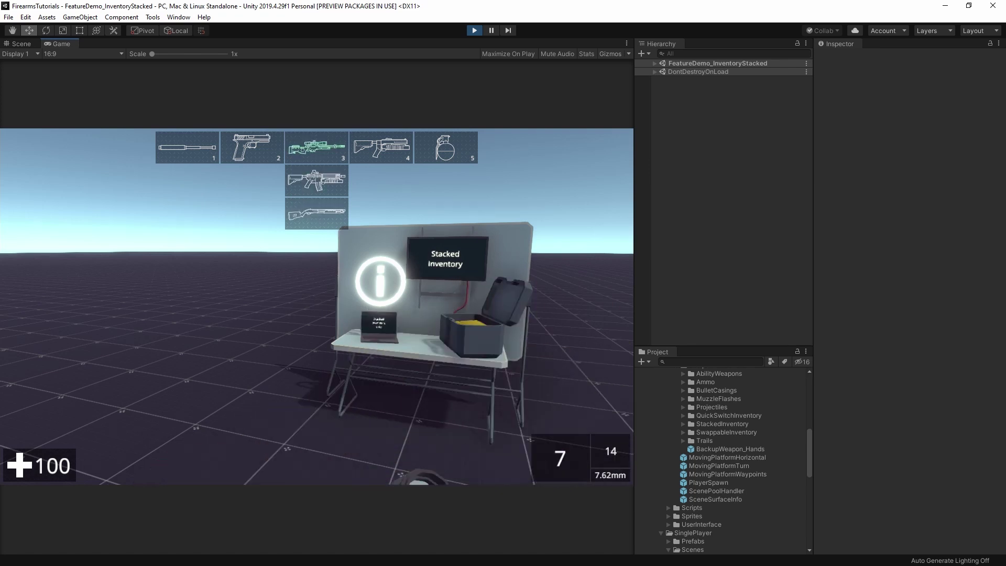
key("3")
key("3")
key("3")
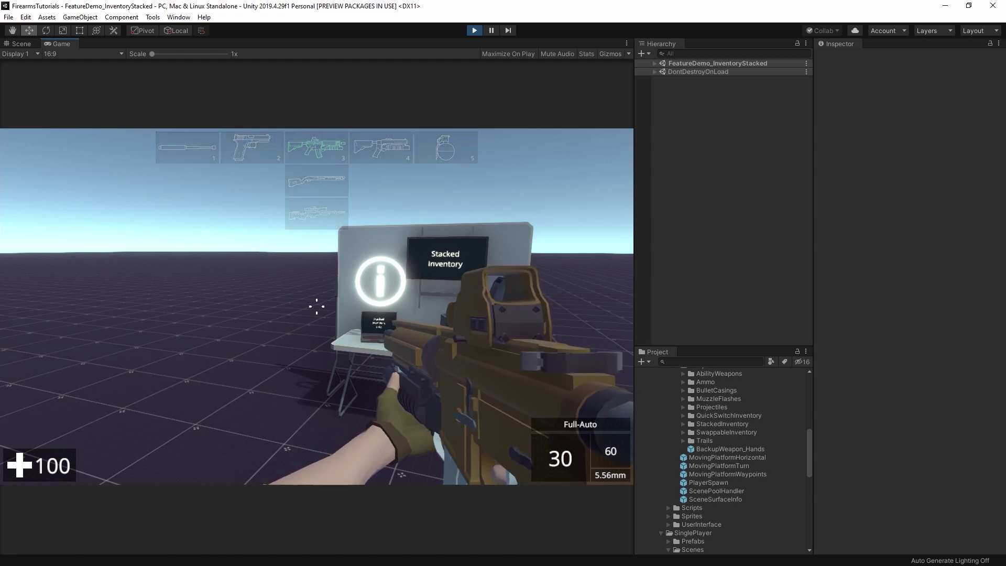
Walk to the "Switch To Swappable Inventory" station and activate its red button to load that demo.
key("w")
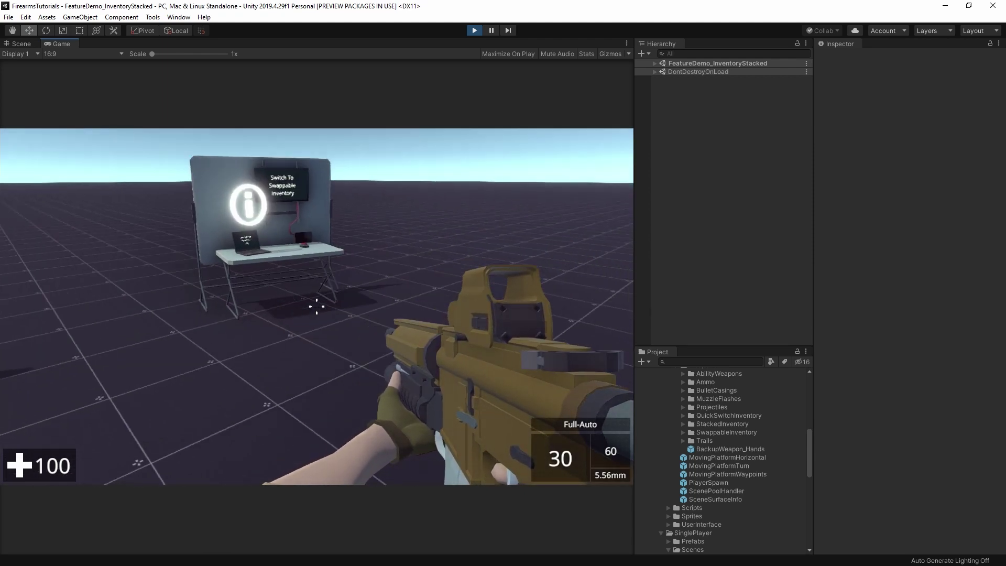
key("w")
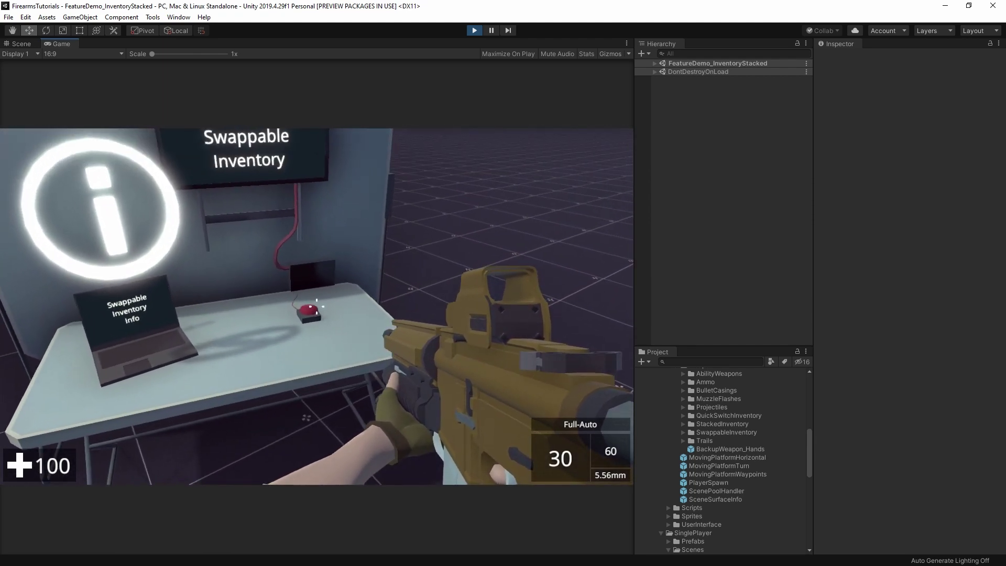
key("e")
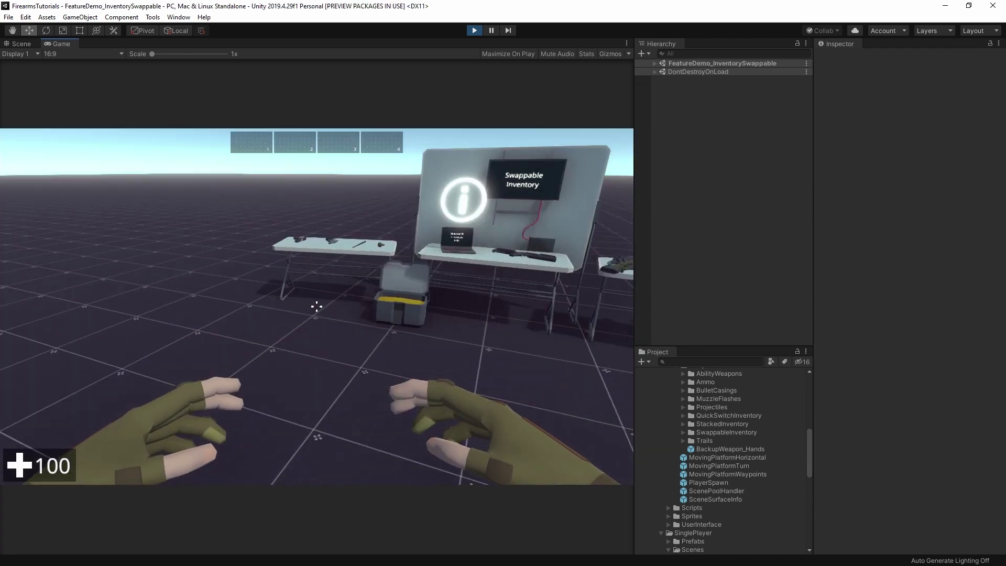
Pick up the baton, the frag grenade and the assault rifle from the tables.
key("w")
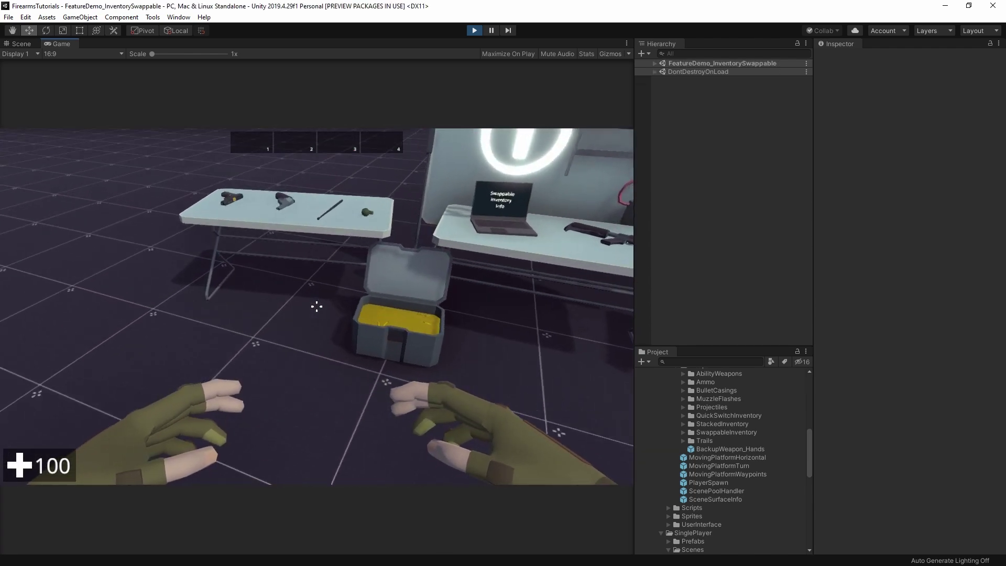
key("w")
key("e")
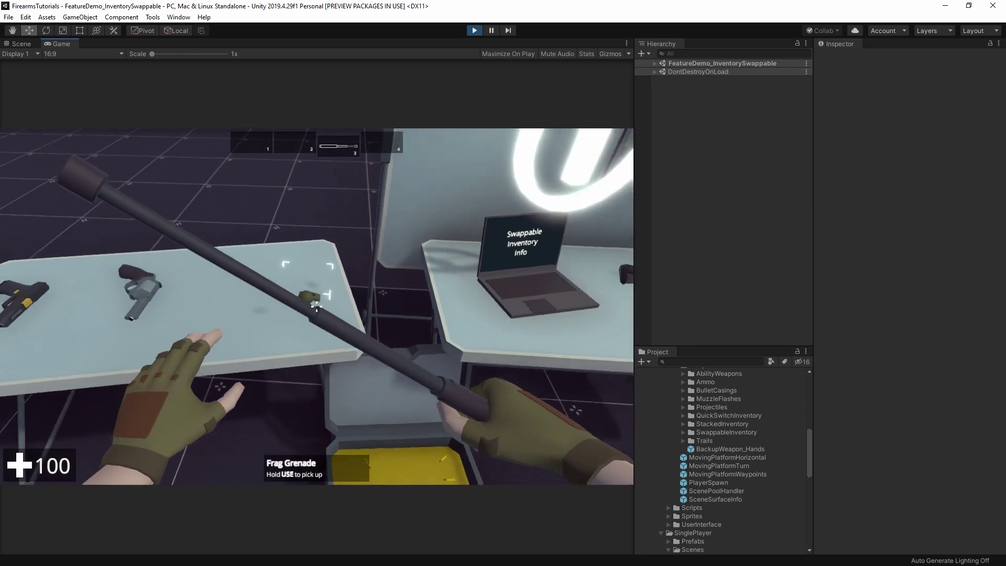
key("e")
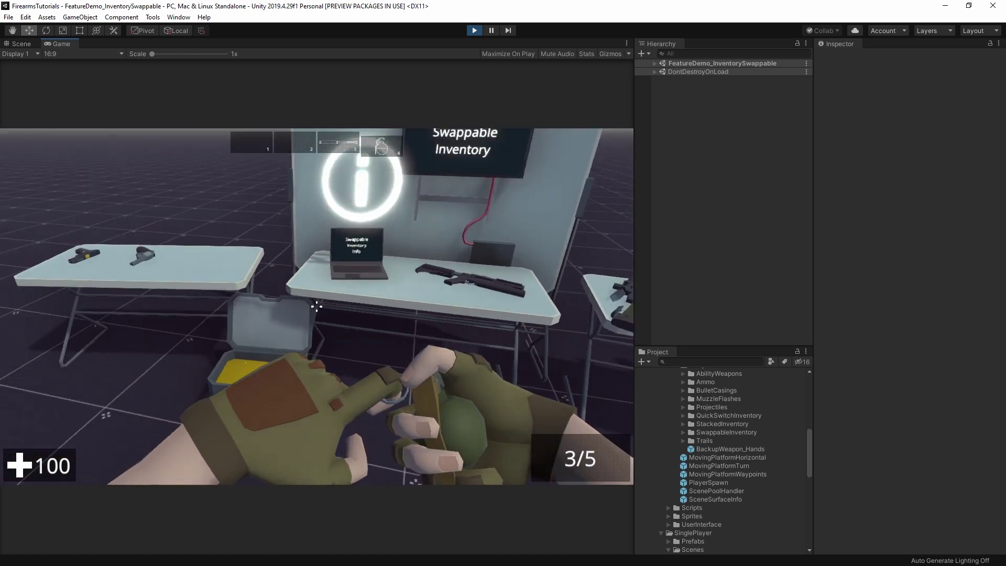
key("e")
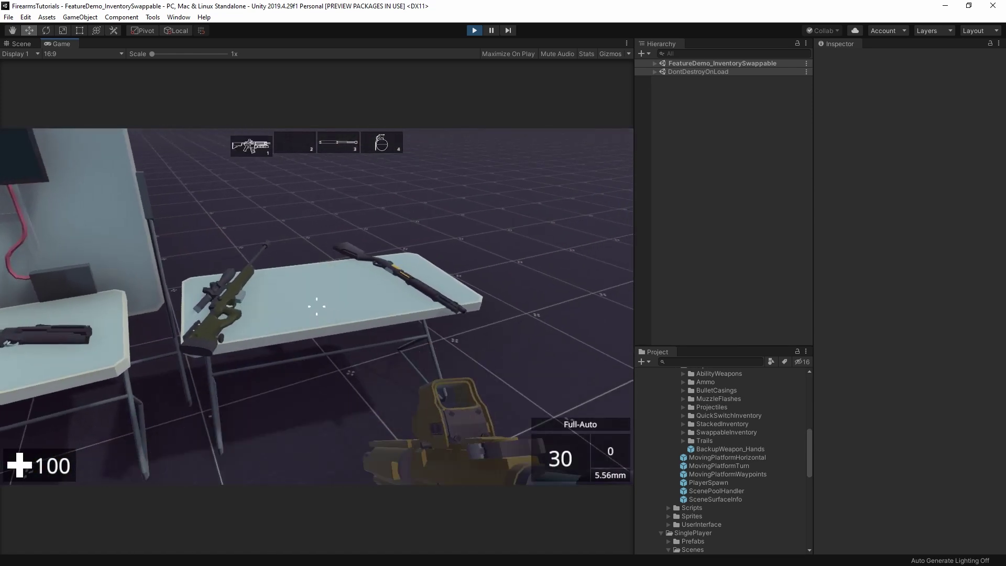
Test-fire the assault rifle, then pick up the shotgun from the table and fire two shots.
left_click(316, 306)
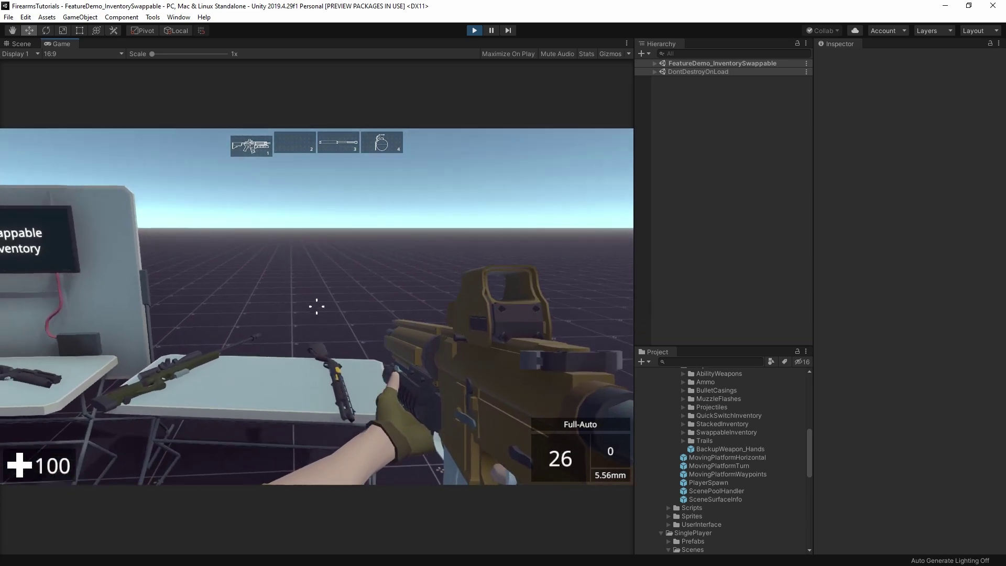
key("w")
key("e")
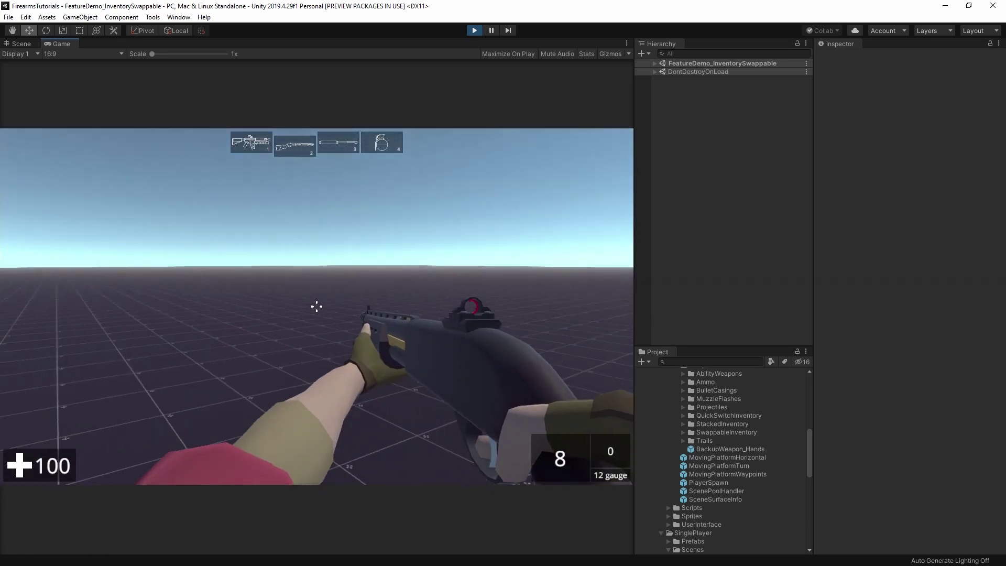
left_click(317, 306)
left_click(317, 307)
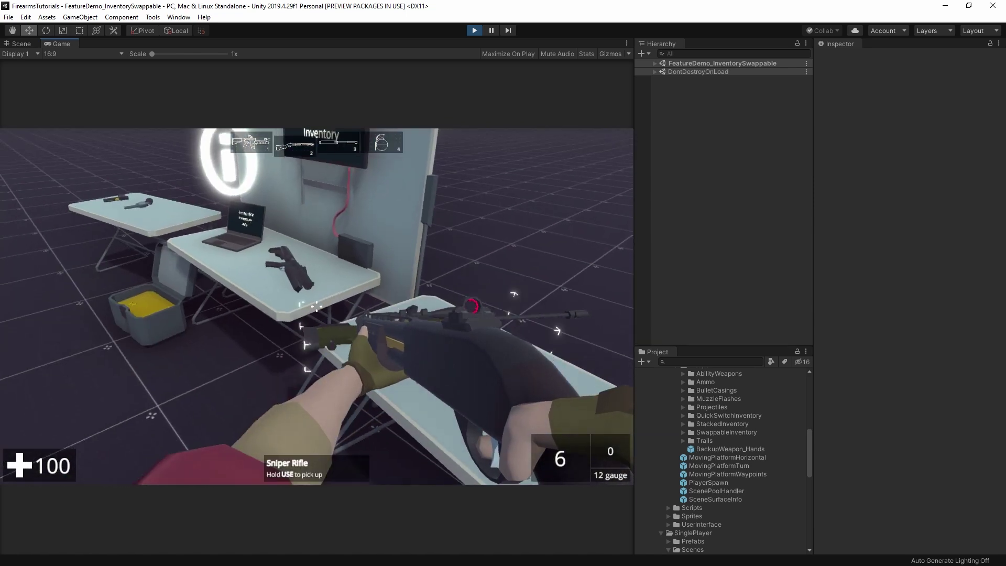
Swap the shotgun in slot 2 for the sniper rifle and the assault rifle in slot 1 for the pistol.
key("e")
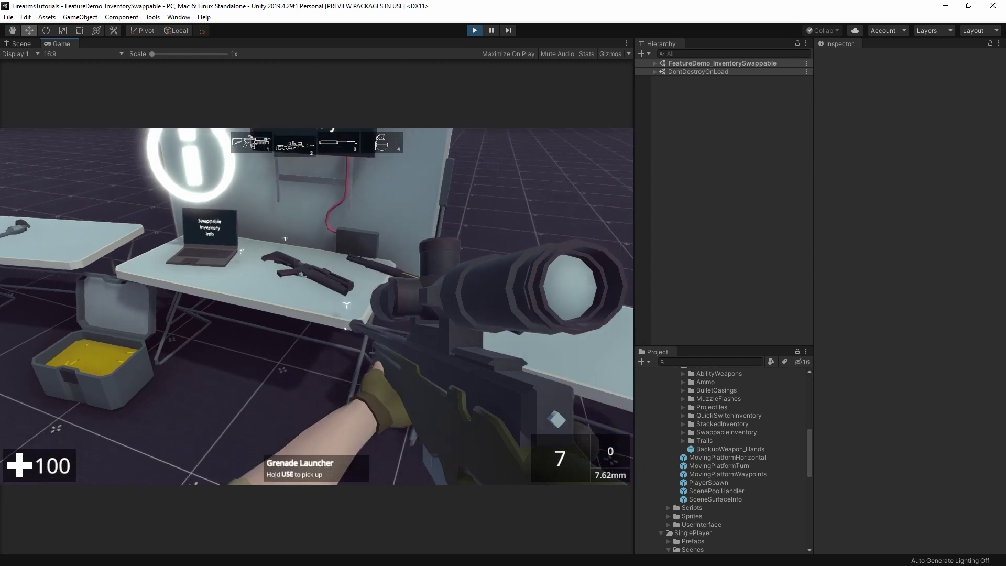
key("1")
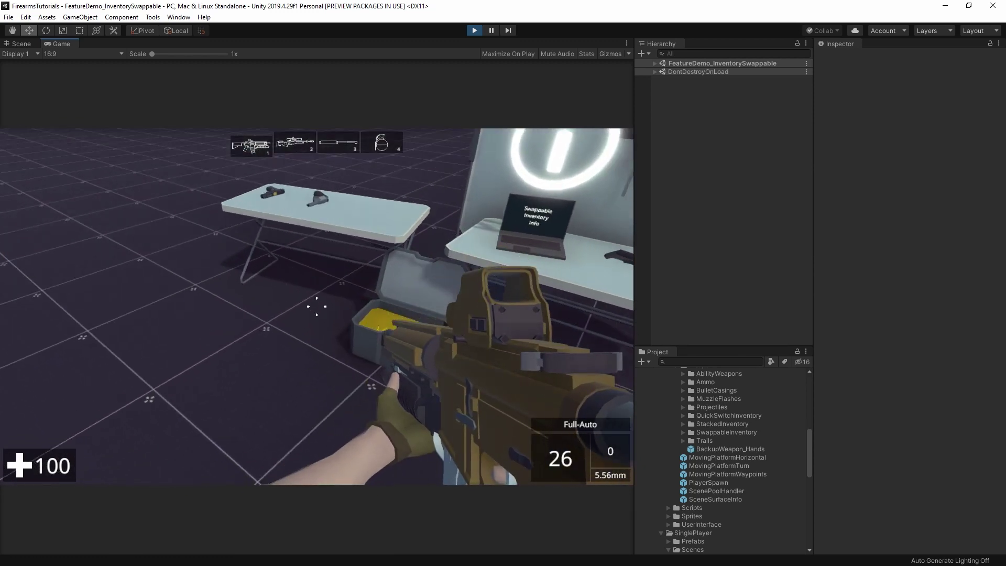
key("3")
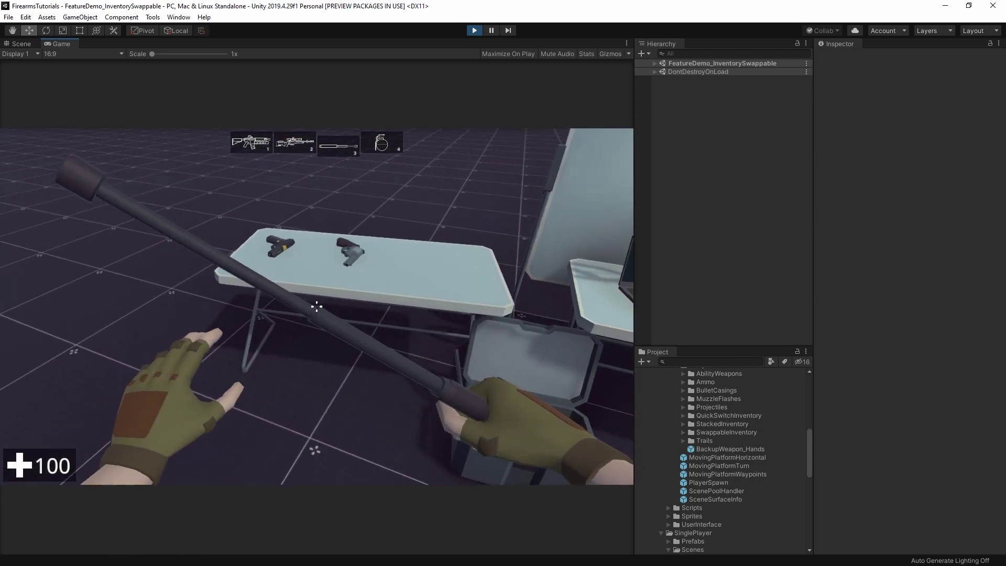
key("f")
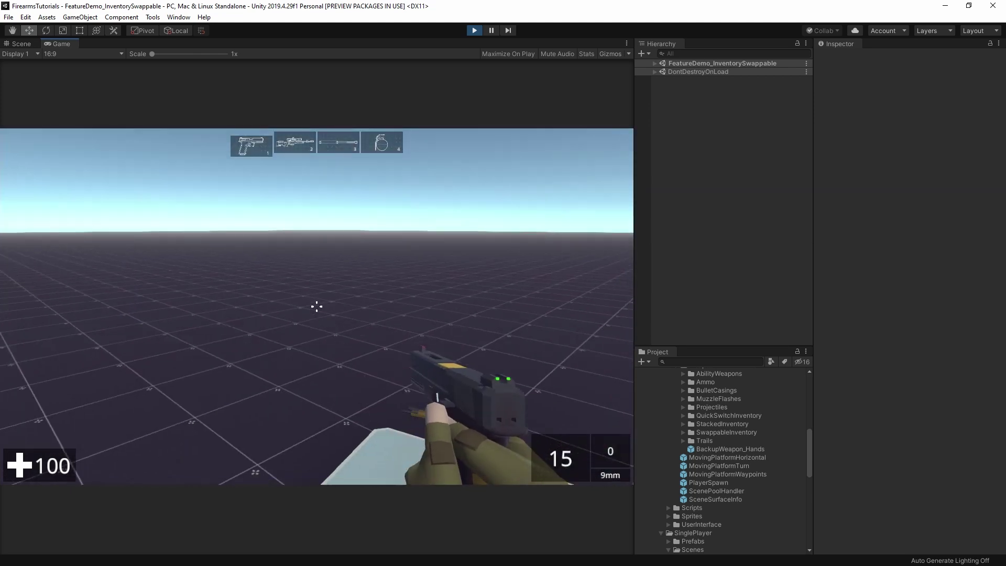
Fire three shots with the pistol and move back to view the swappable inventory tables.
left_click(317, 306)
left_click(317, 306)
left_click(316, 307)
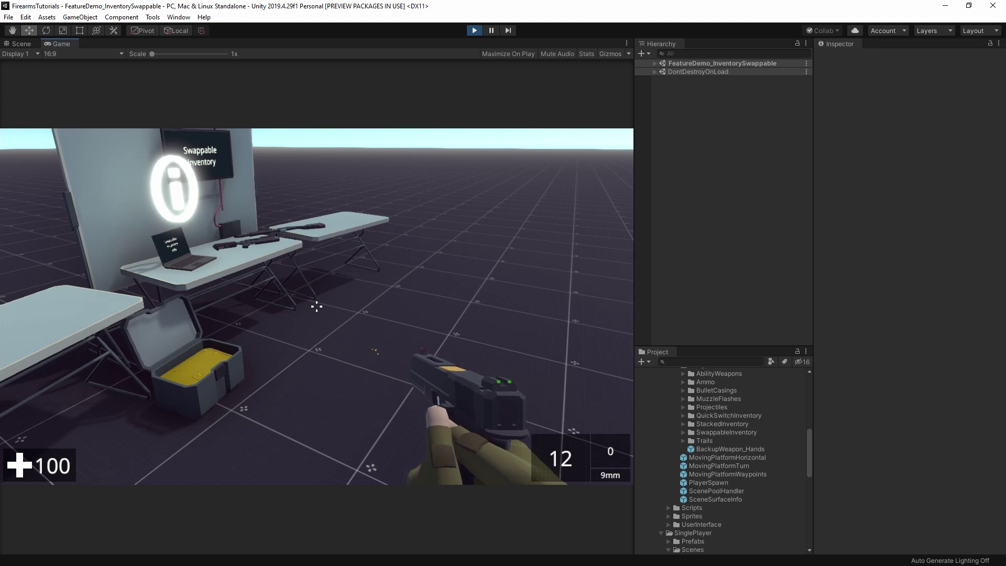
key("a")
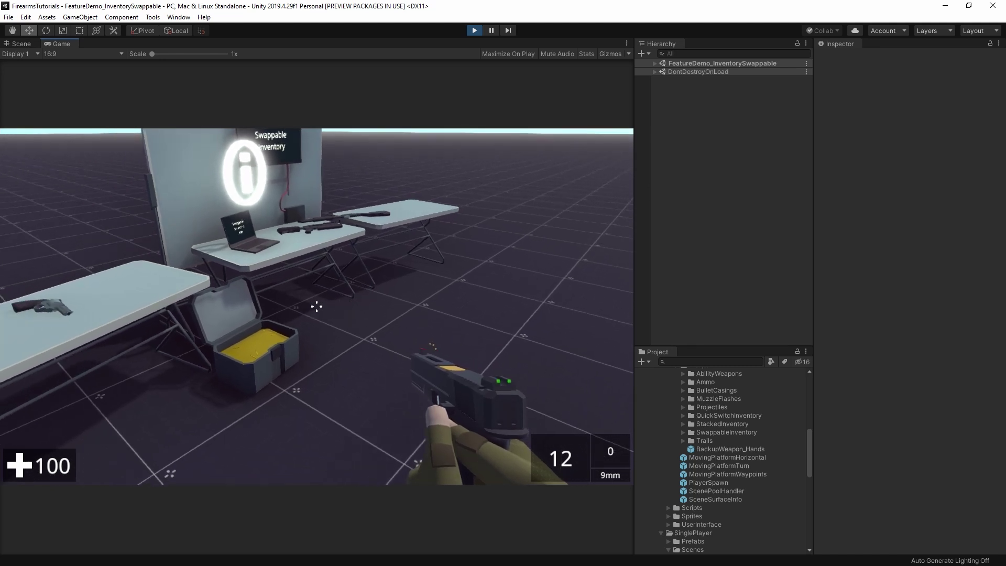
Open the in-game pause menu to release the cursor and exit play mode.
key("Escape")
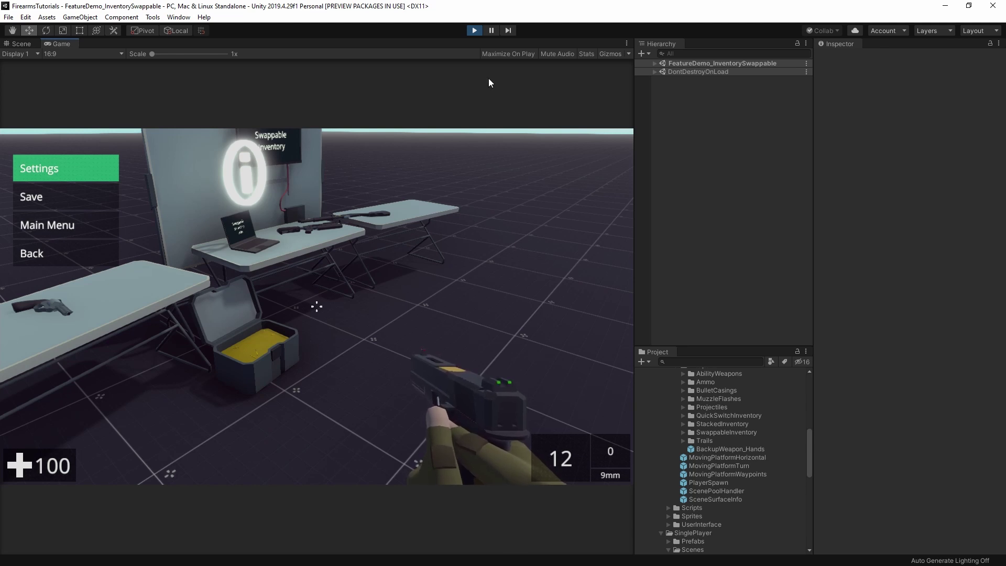
left_click(474, 31)
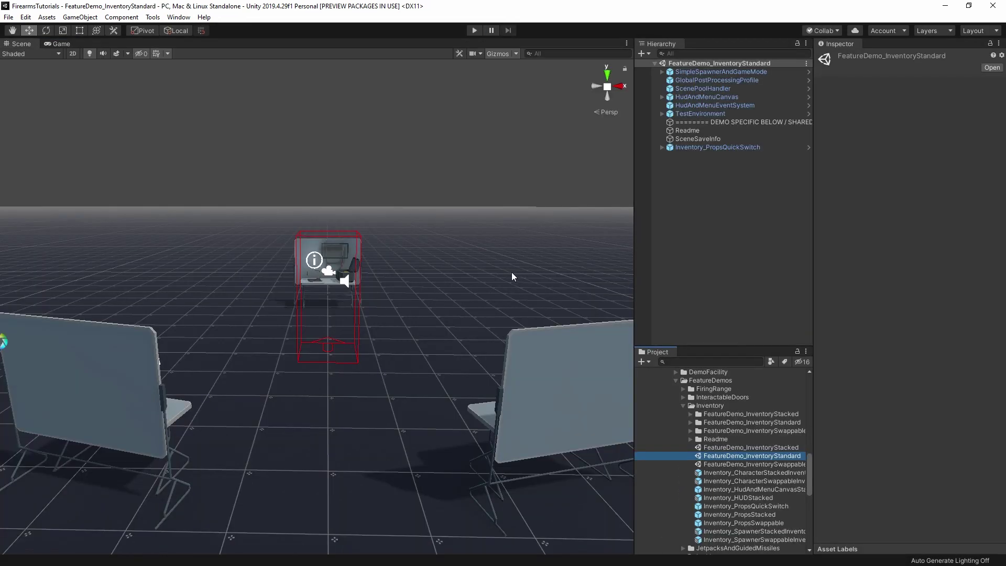
Highlight the stacked, standard and swappable inventory demo scenes in the Inventory folder in turn.
left_click(744, 448)
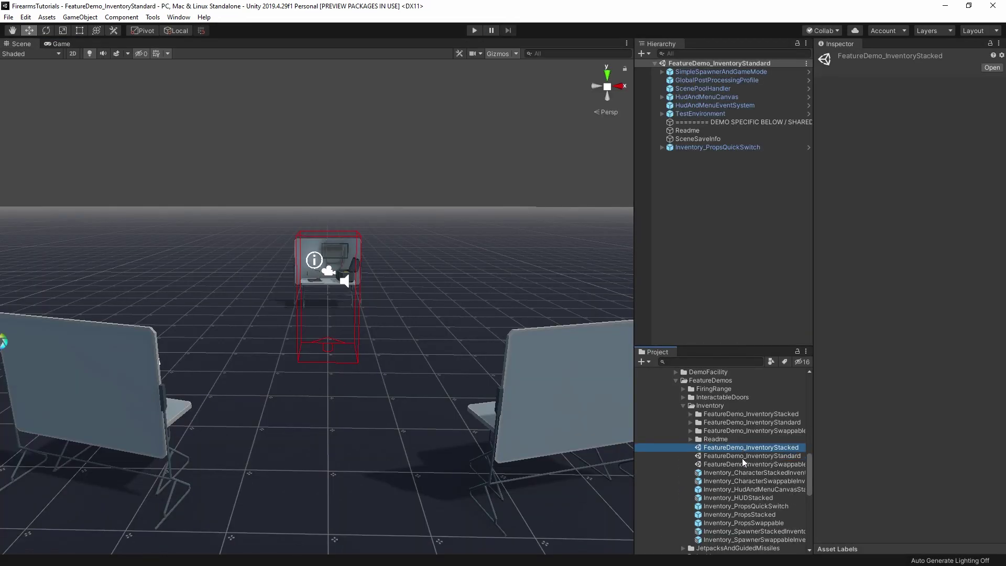
left_click(747, 465)
left_click(749, 450)
left_click(746, 457)
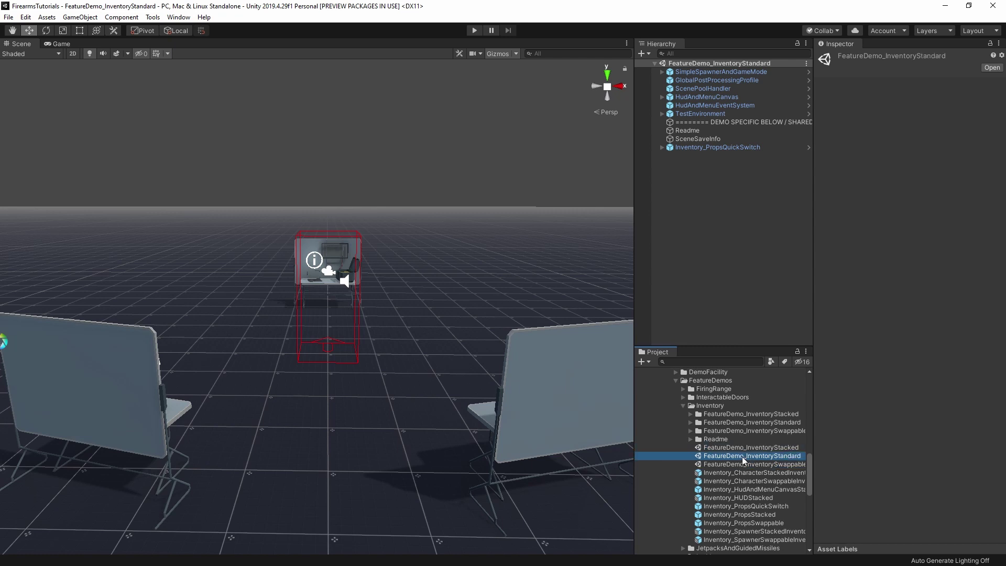
left_click(746, 449)
left_click(734, 465)
Inspect the stacked and swappable inventory character prefabs in the Inventory demo folder.
scroll(767, 478, "down", 3)
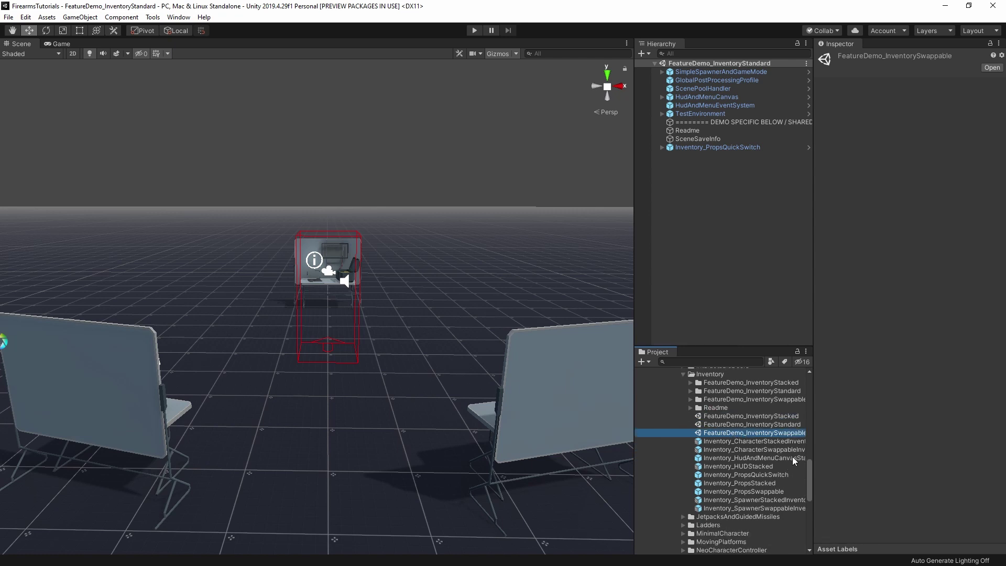
left_click(756, 442)
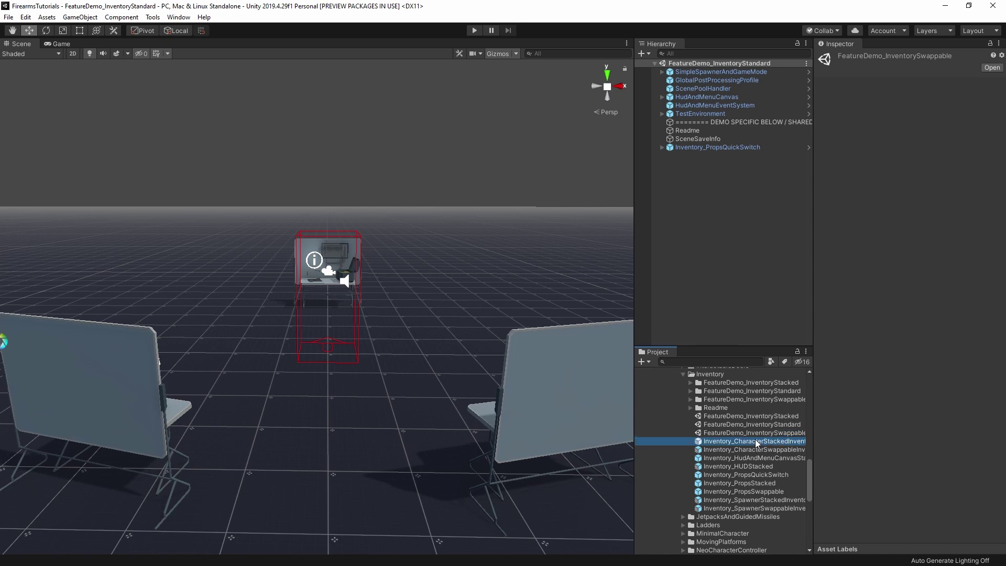
left_click(740, 456)
left_click(743, 444)
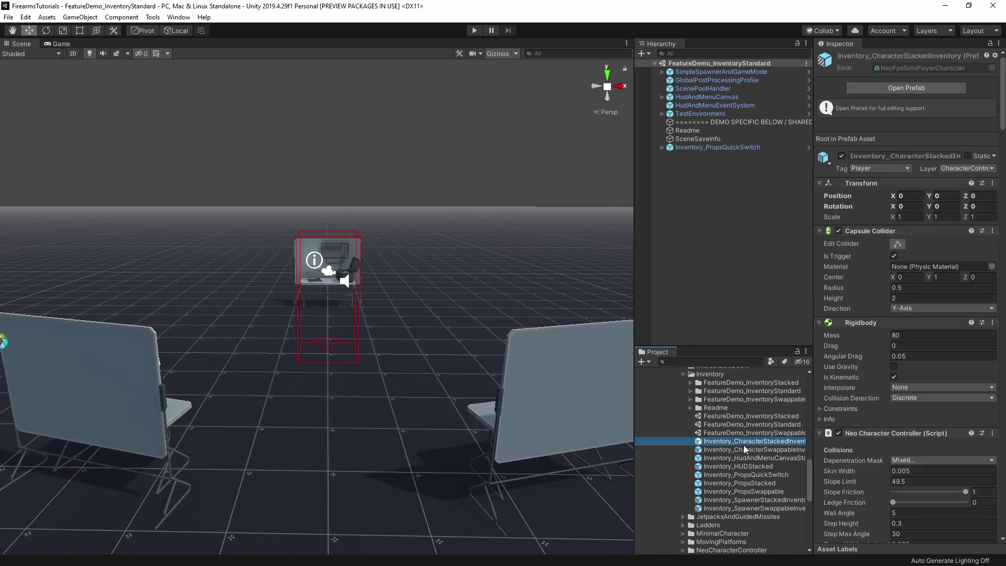
left_click(739, 449)
Expand the SinglePlayer Prefabs folder to list the player character prefabs.
left_click_drag(810, 470, 813, 449)
left_click(672, 448)
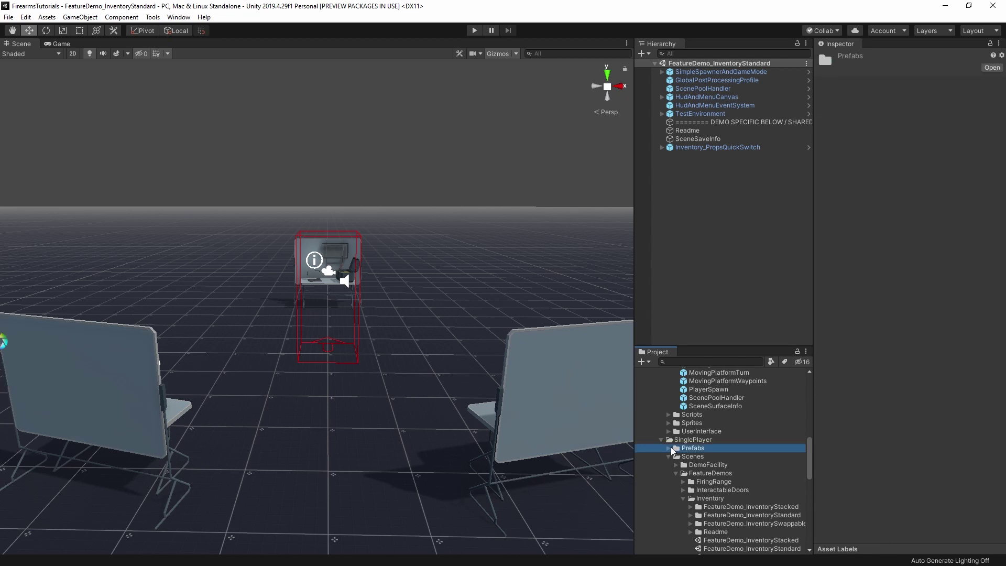
left_click(670, 448)
scroll(746, 462, "down", 3)
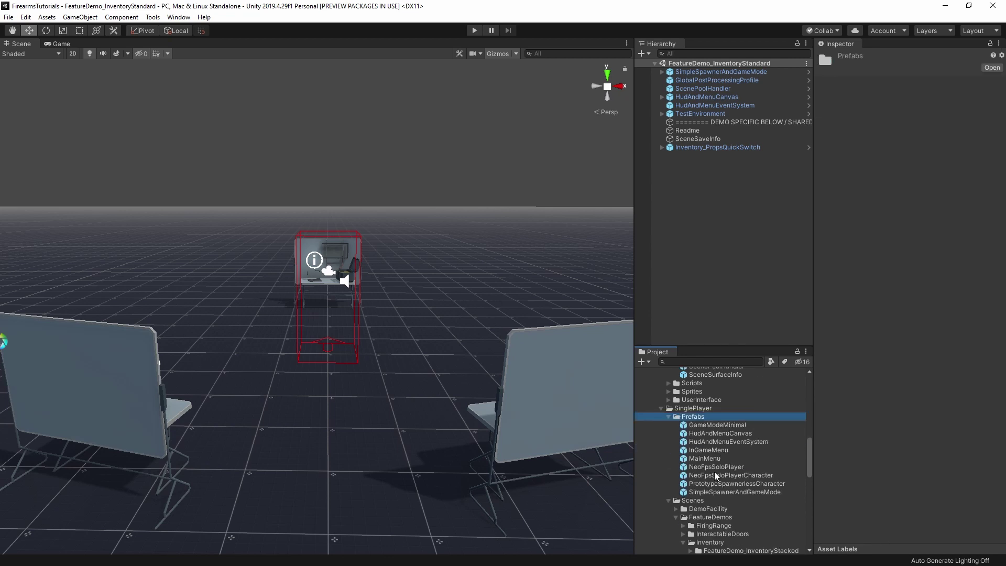
Review where the SinglePlayer prefabs and the Inventory feature demo assets sit in the NeoFPS Samples folder.
scroll(727, 449, "up", 10)
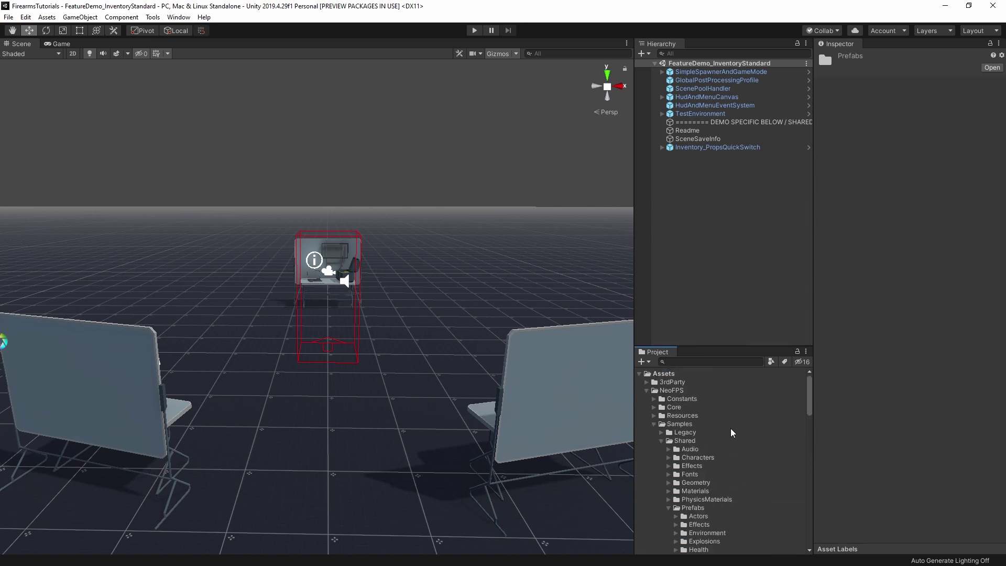
scroll(682, 442, "down", 10)
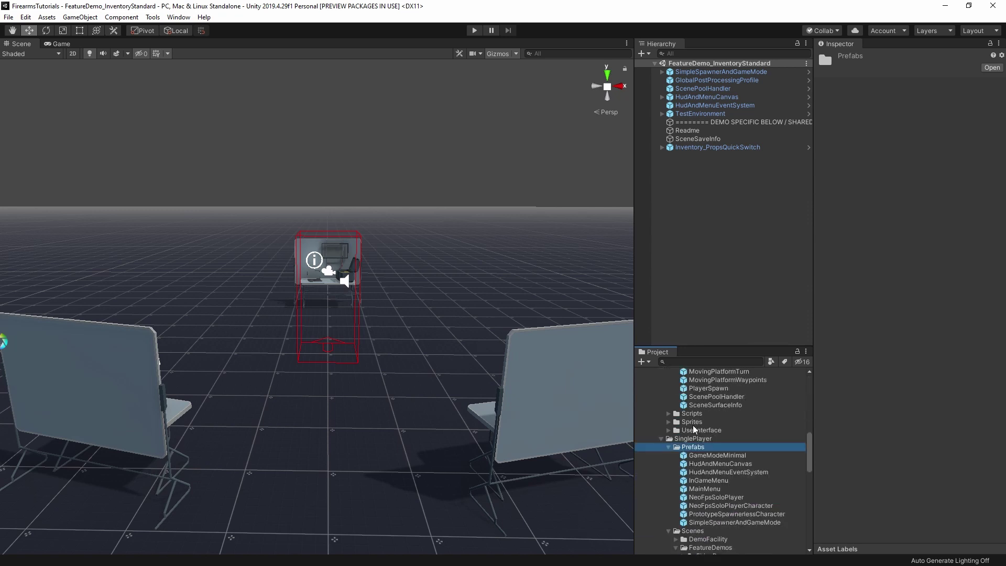
scroll(703, 446, "down", 3)
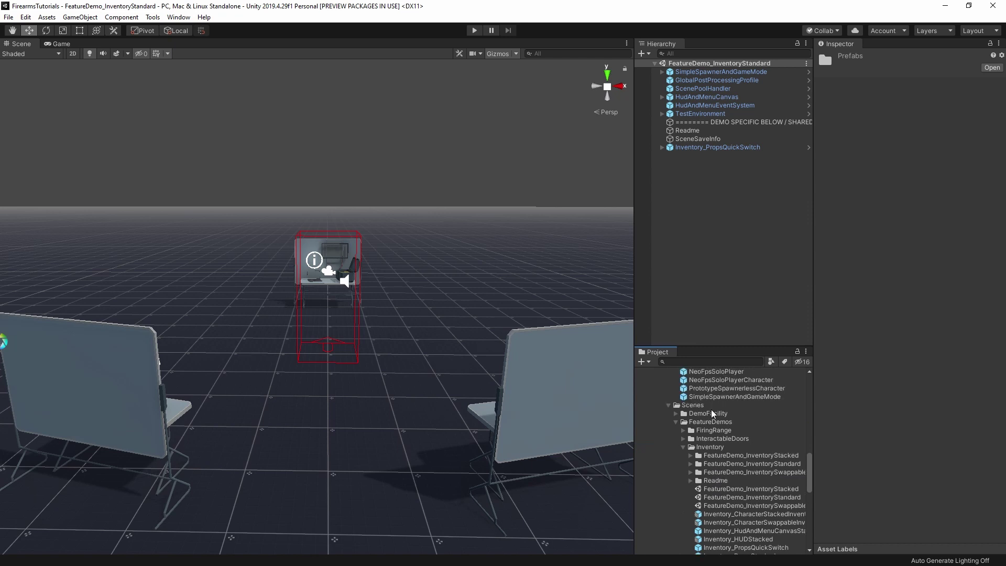
scroll(697, 437, "up", 4)
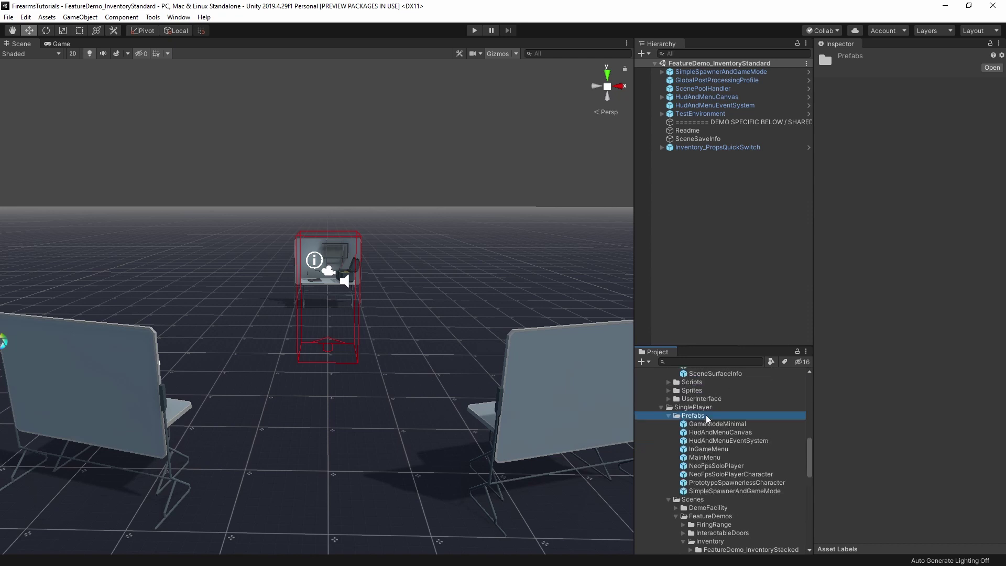
scroll(698, 451, "down", 4)
scroll(706, 445, "down", 1)
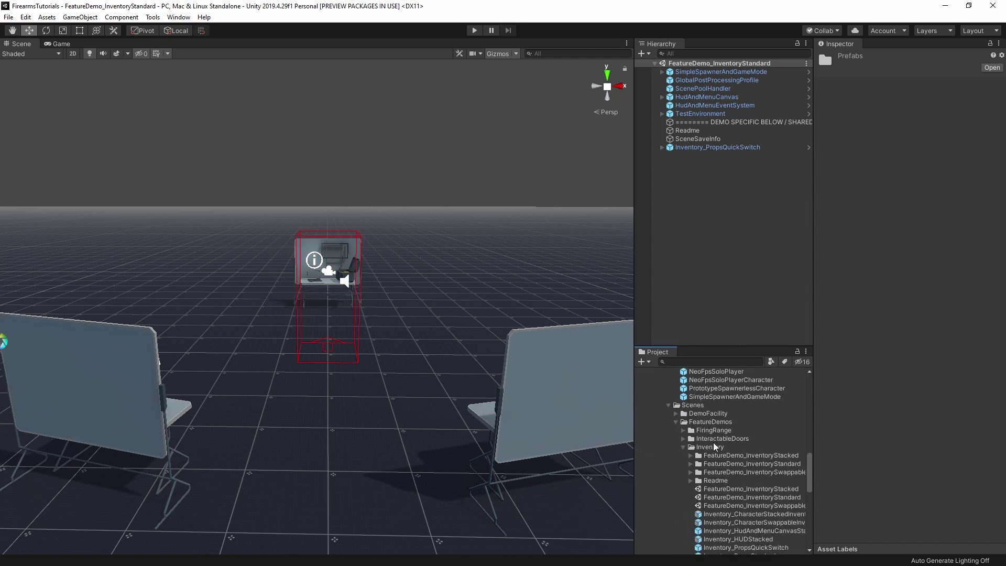
scroll(781, 472, "down", 1)
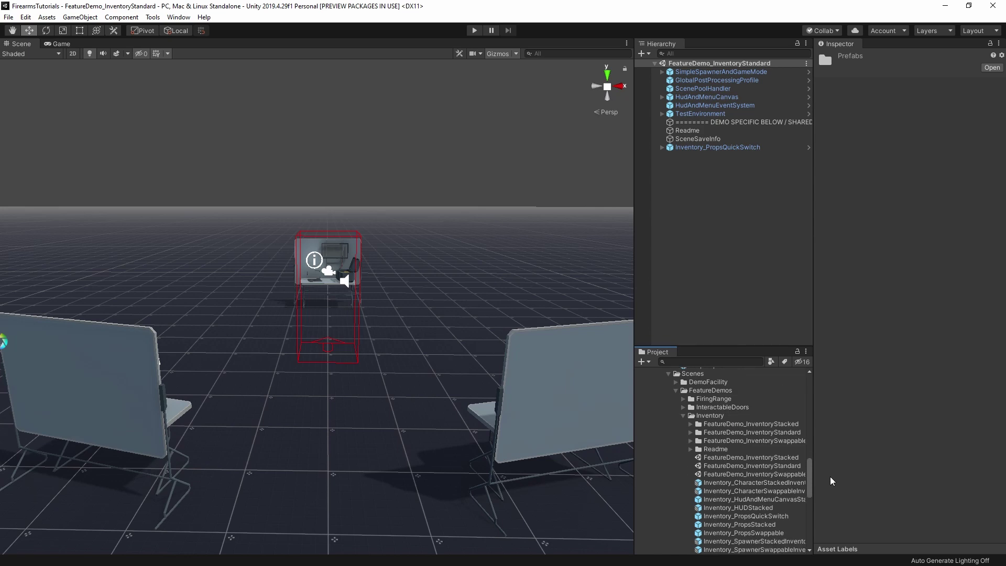
Open the NeoFpsSoloPlayerCharacter prefab for editing and show its Fps Inventory Quick Switch component.
scroll(760, 436, "up", 3)
double_click(730, 442)
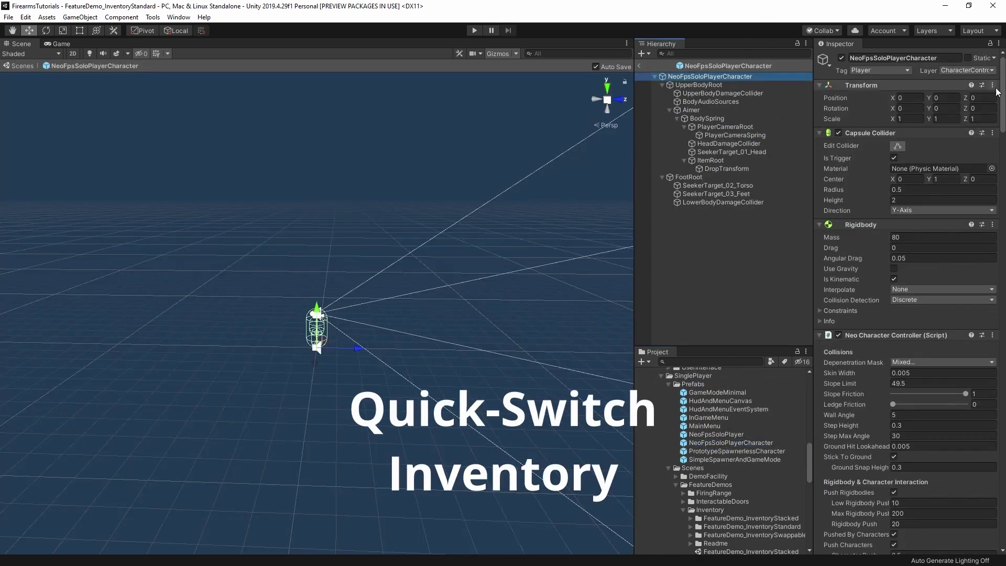
left_click_drag(1001, 92, 1001, 377)
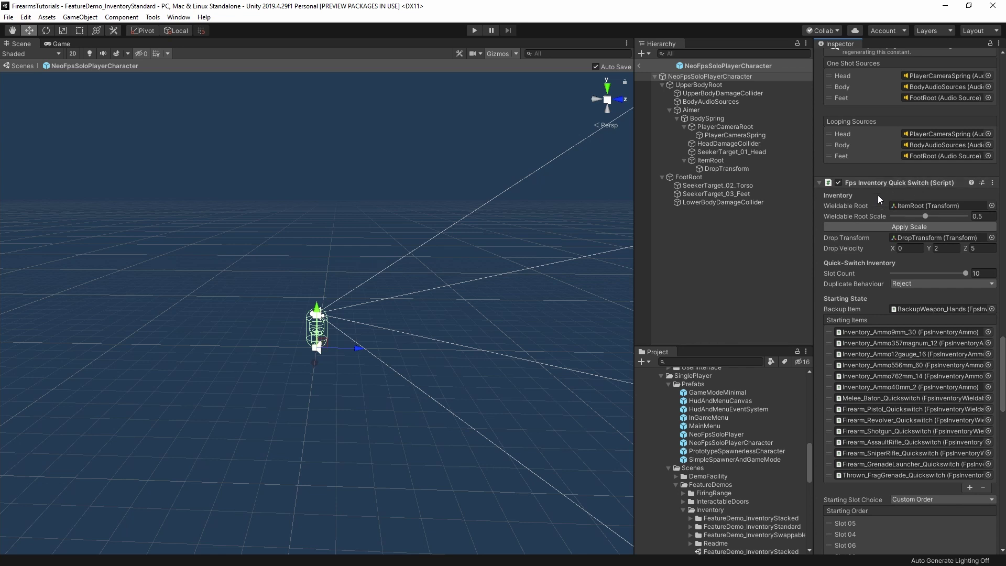
Examine the quick-switch inventory's Wieldable Root, root scale, Drop Transform and Drop Velocity, locating the referenced objects in the hierarchy.
left_click(933, 206)
mouse_move(861, 222)
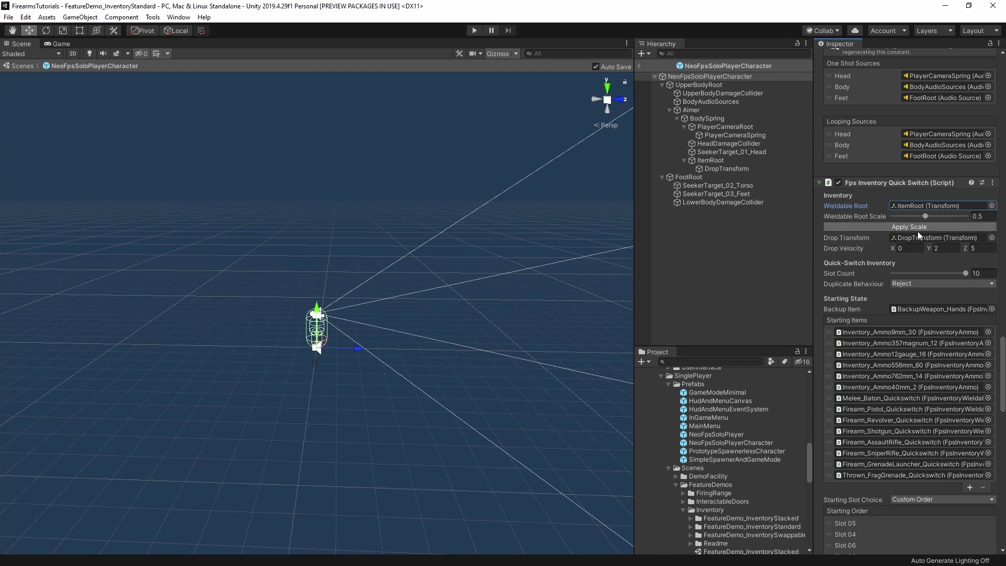
left_click(917, 226)
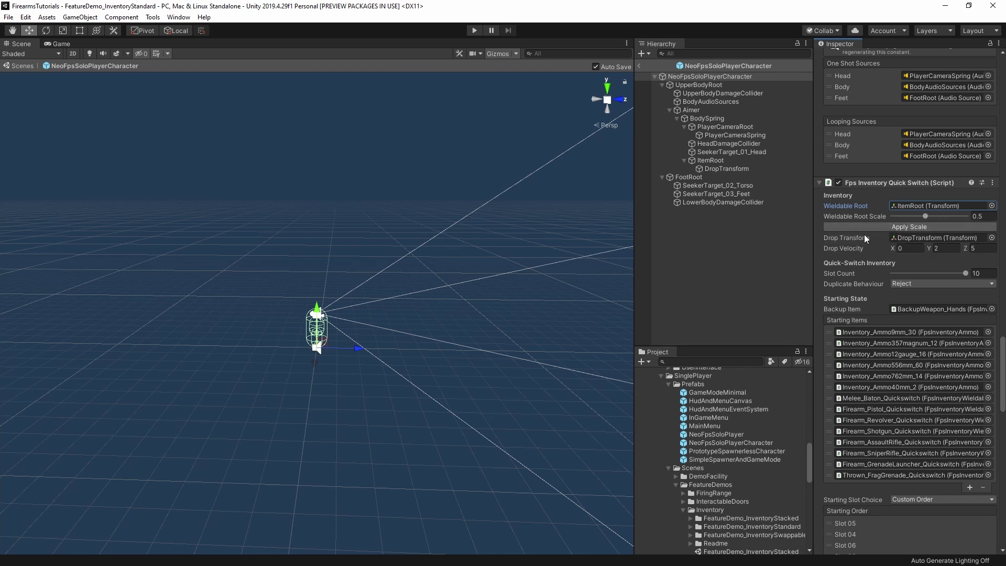
left_click(917, 236)
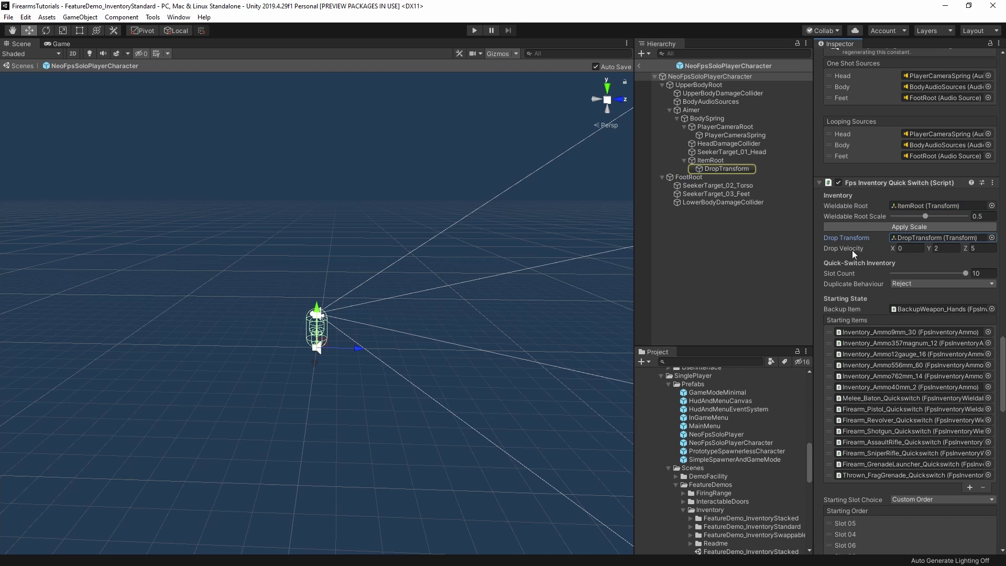
mouse_move(852, 250)
Check the slot count and the available Duplicate Behaviour options of the quick-switch inventory, keeping Reject.
scroll(944, 260, "down", 3)
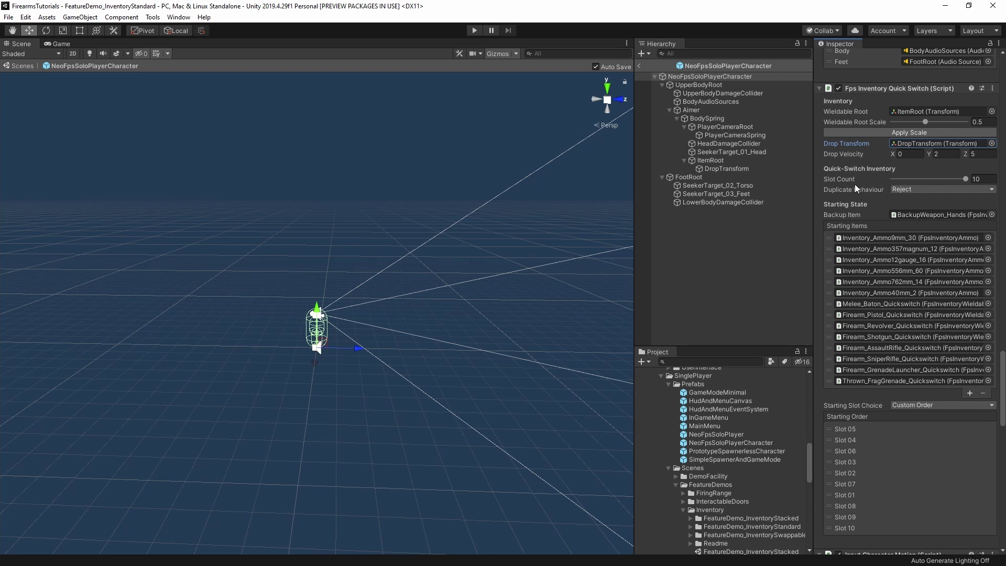
left_click(949, 190)
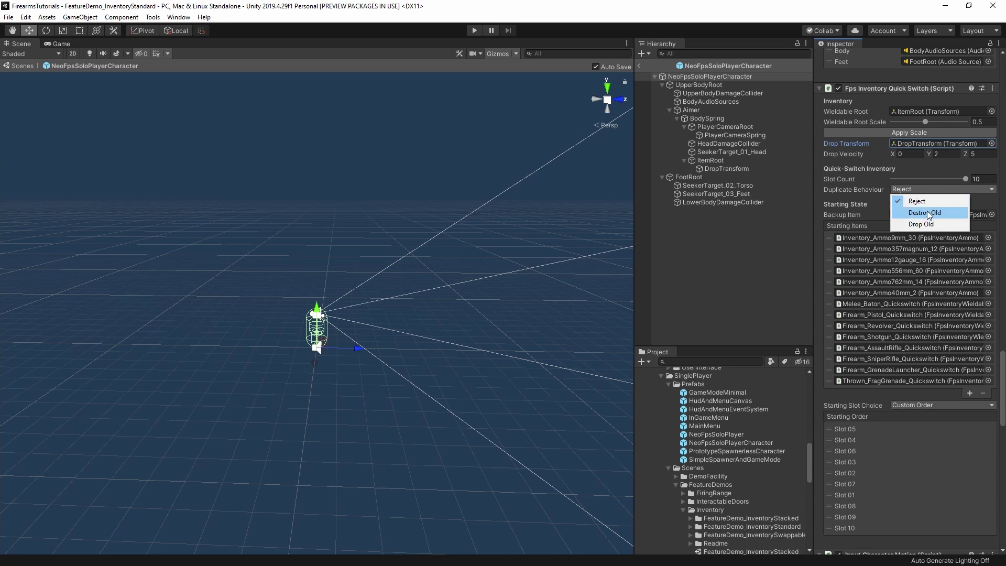
left_click(857, 189)
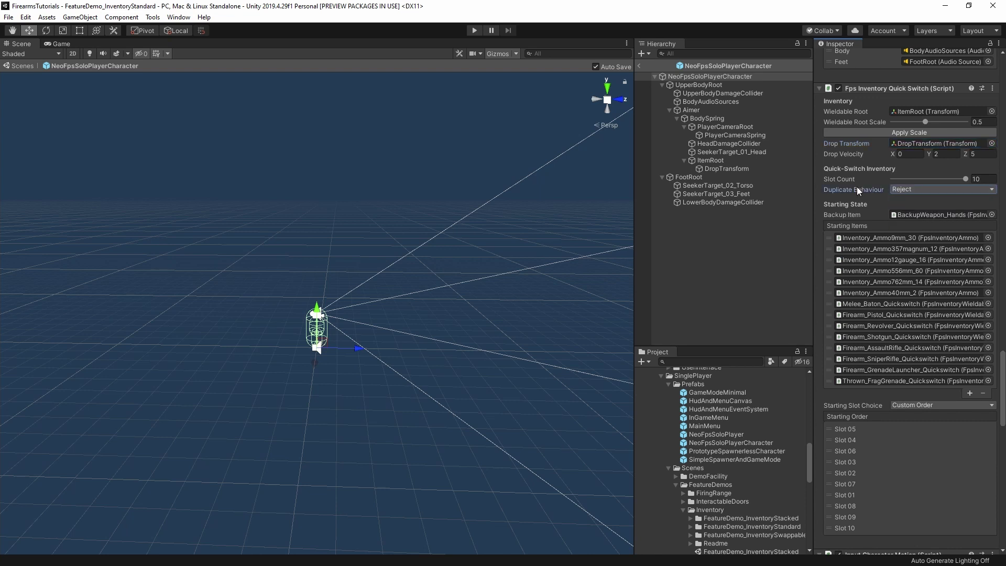
Review the quick-switch inventory's starting items and the Starting Slot Choice options, keeping Custom Order.
scroll(892, 190, "down", 3)
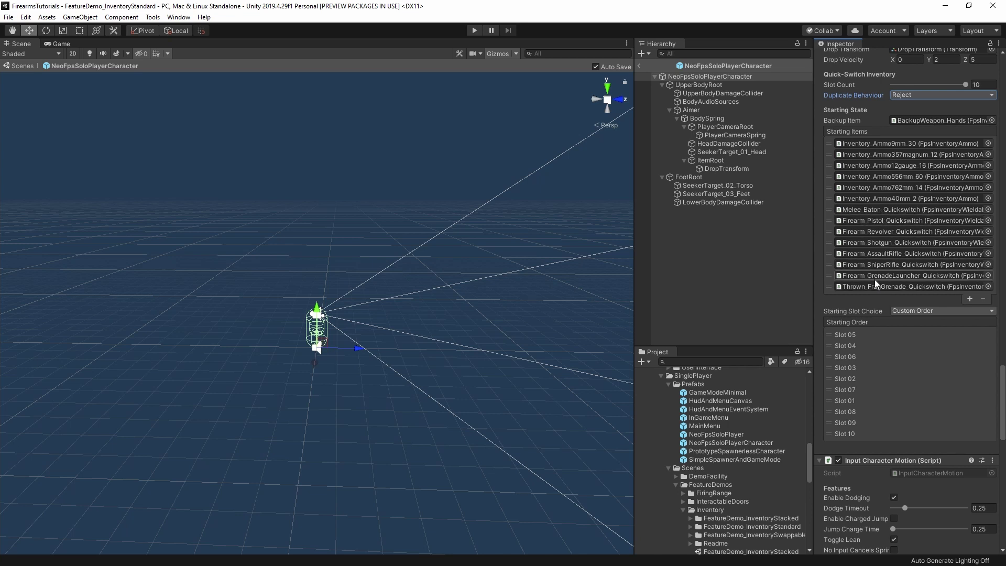
scroll(886, 278, "down", 3)
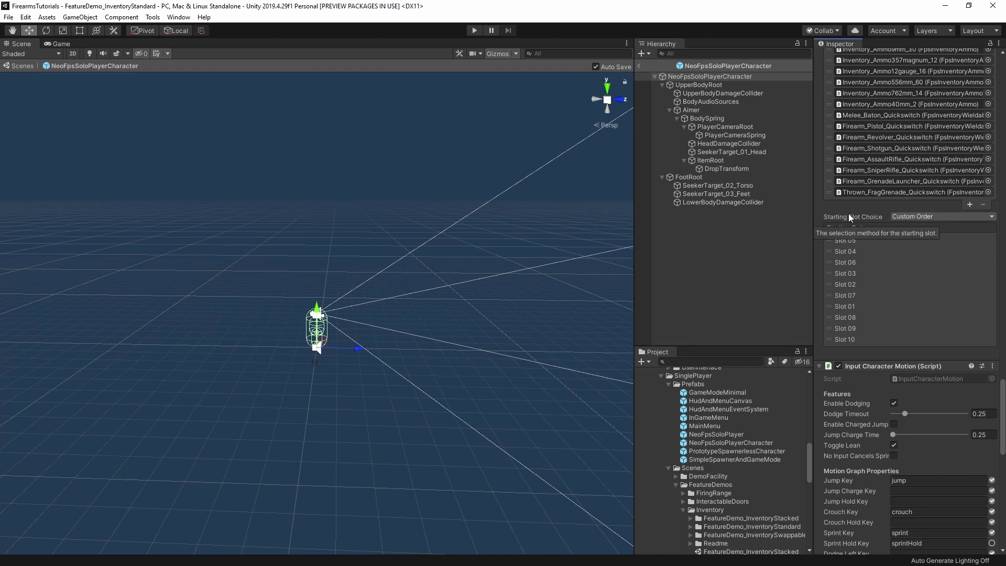
left_click(913, 217)
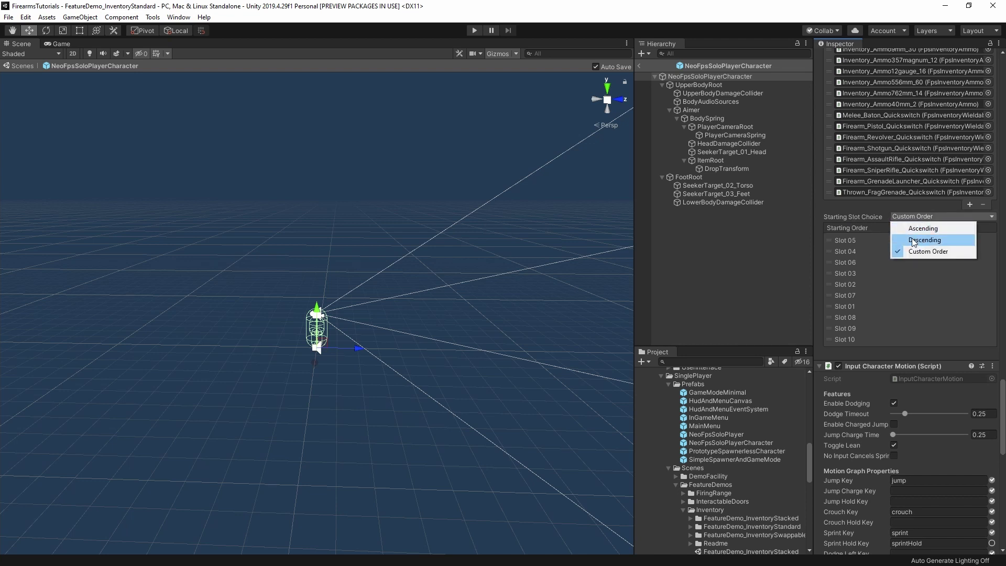
left_click(848, 213)
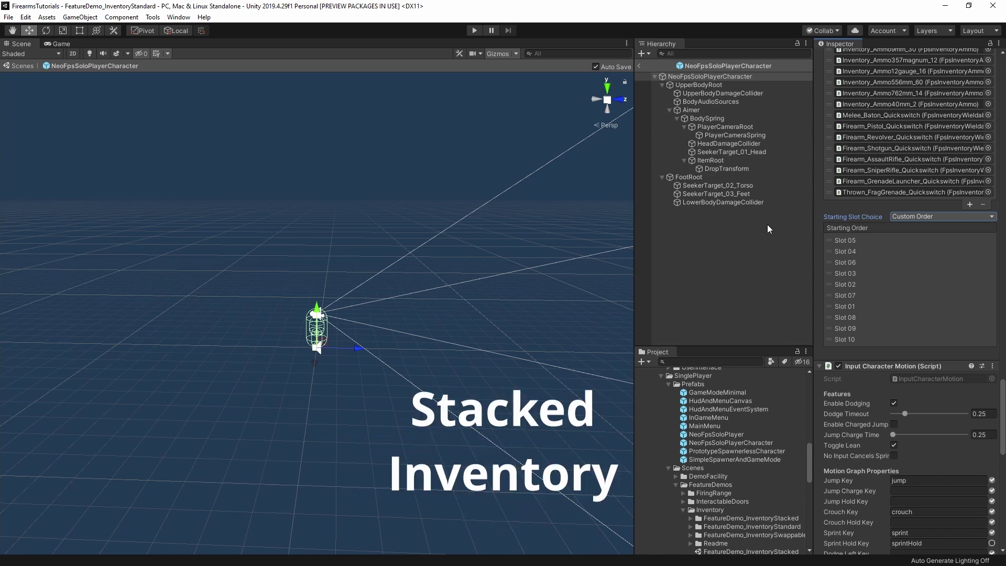
Open the Inventory_CharacterStackedInventory prefab and show the settings of its Fps Inventory Stacked component.
scroll(879, 228, "up", 5)
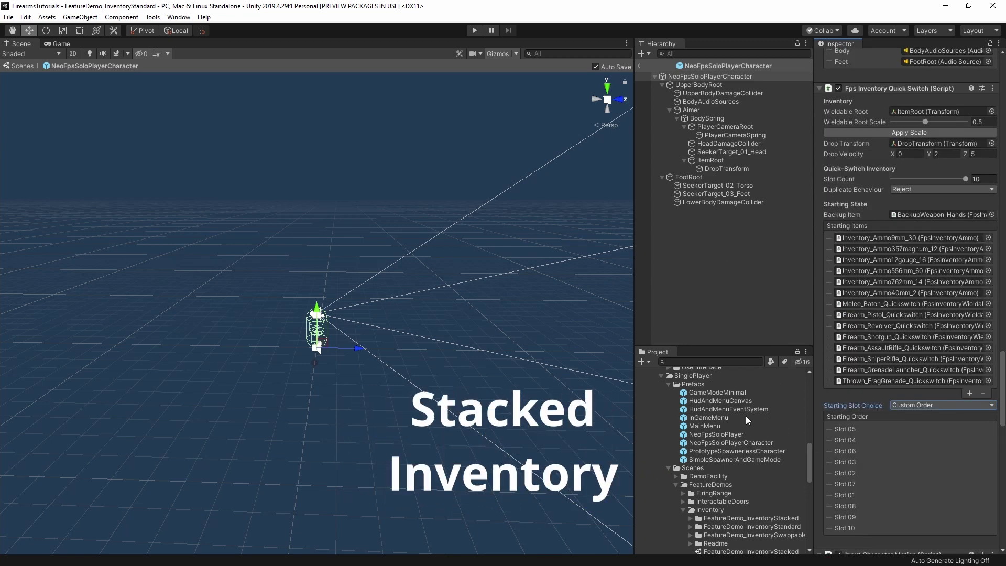
scroll(747, 416, "down", 6)
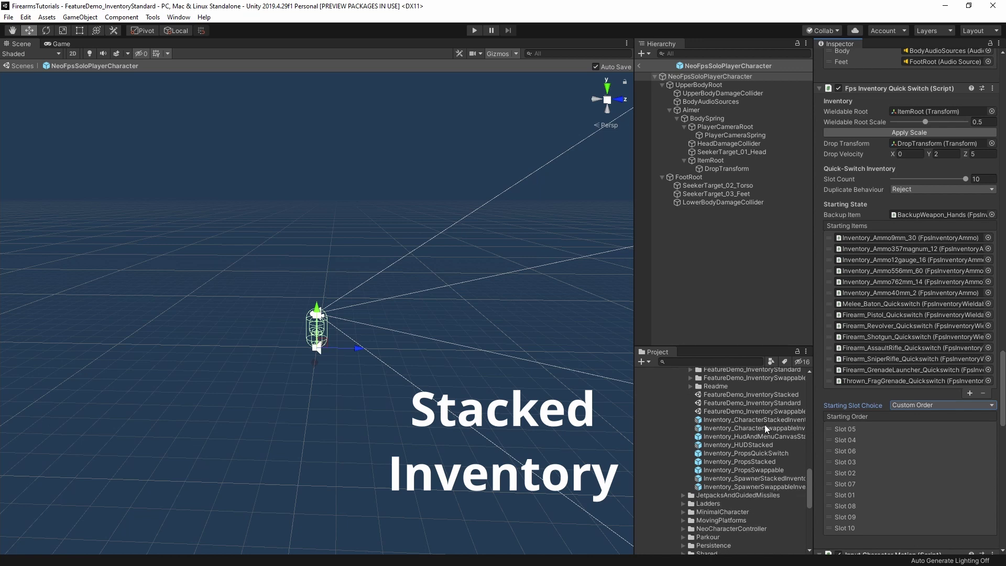
double_click(759, 422)
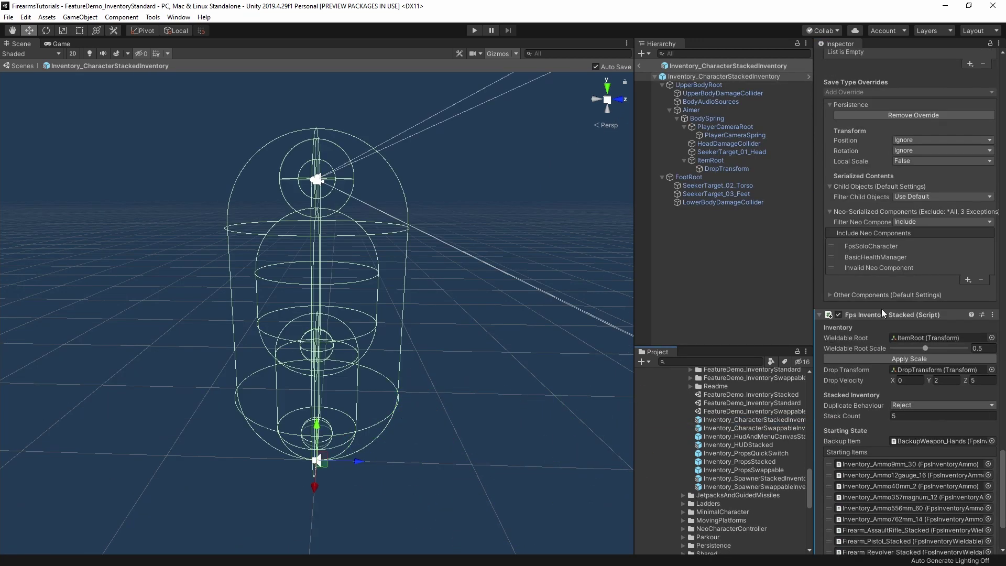
scroll(895, 304, "down", 4)
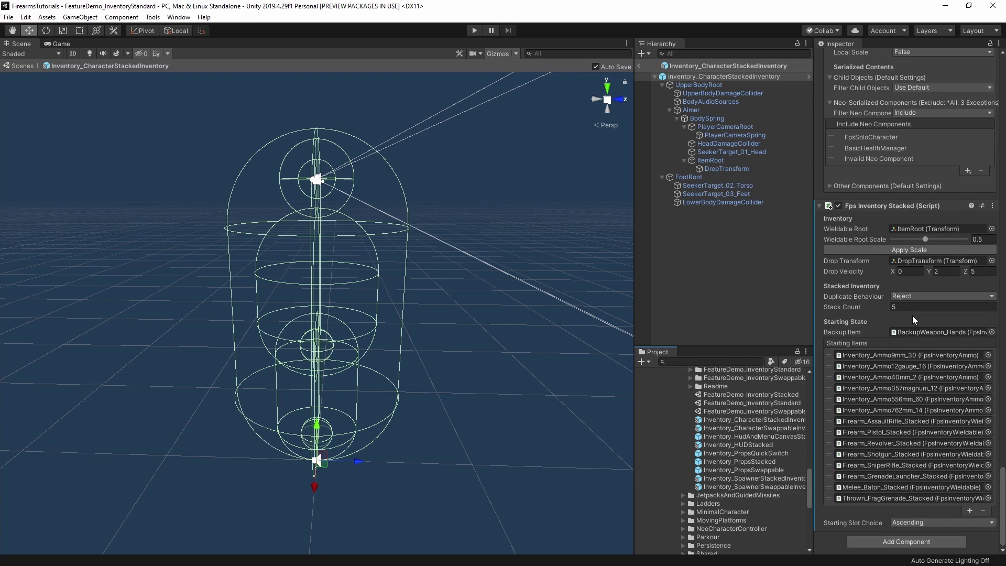
Open the Inventory_CharacterSwappableInventory prefab to view its Fps Inventory Swappable component.
double_click(757, 427)
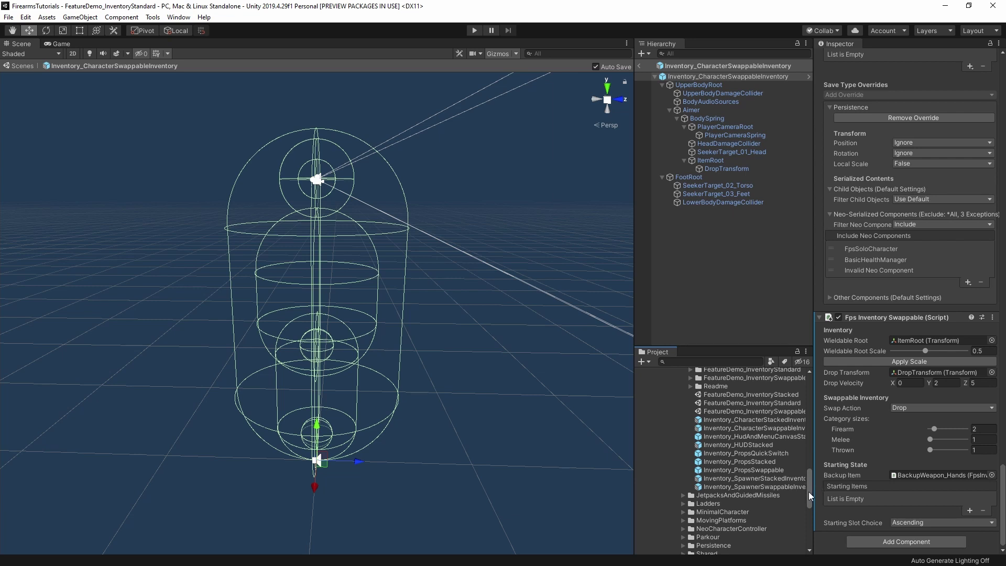
mouse_move(810, 491)
left_mouse_down()
mouse_move(816, 469)
mouse_move(818, 493)
left_mouse_up()
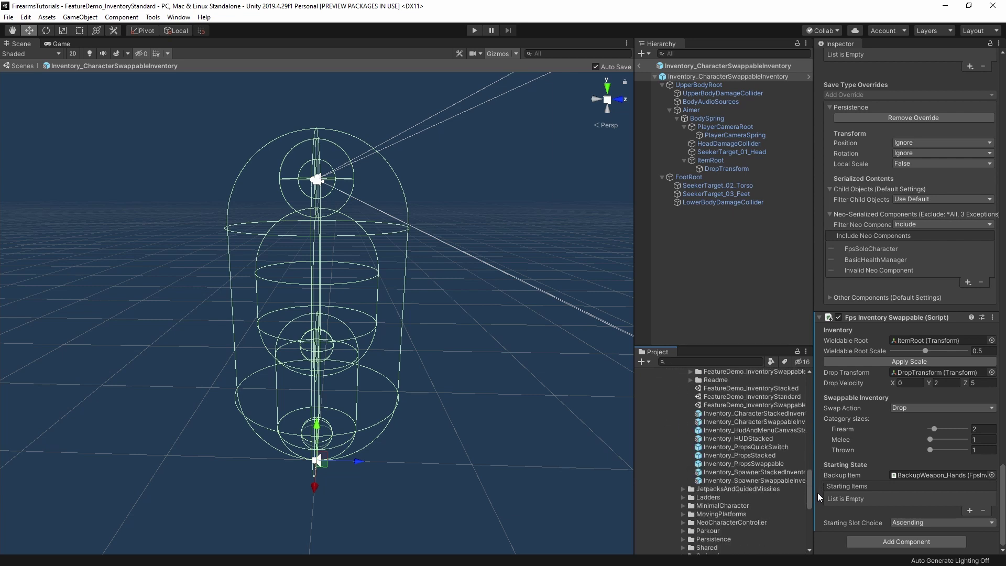
Open the NeoFPS Hub and show the Generated Constants page of its Managers section.
left_click(152, 17)
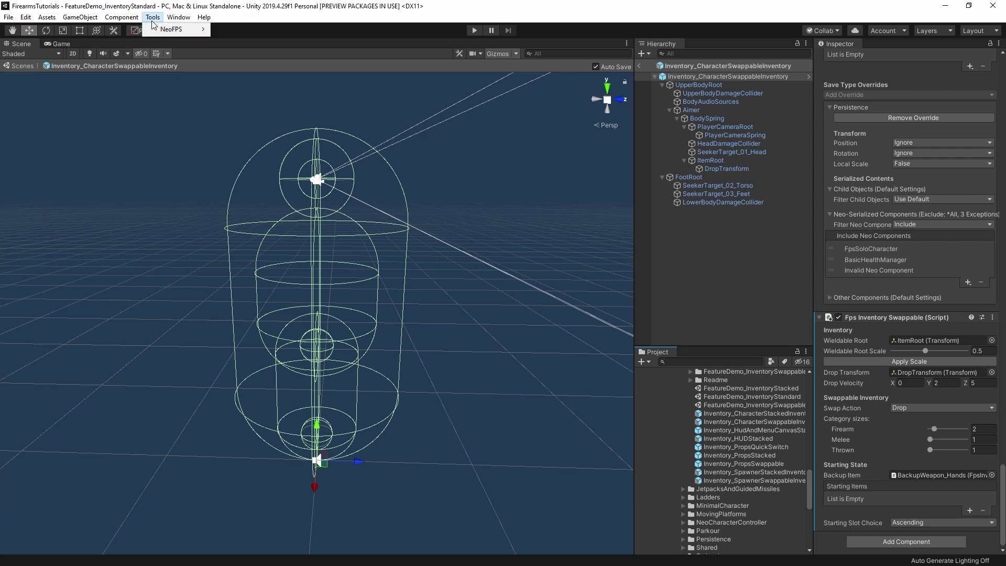
mouse_move(176, 30)
left_click(265, 30)
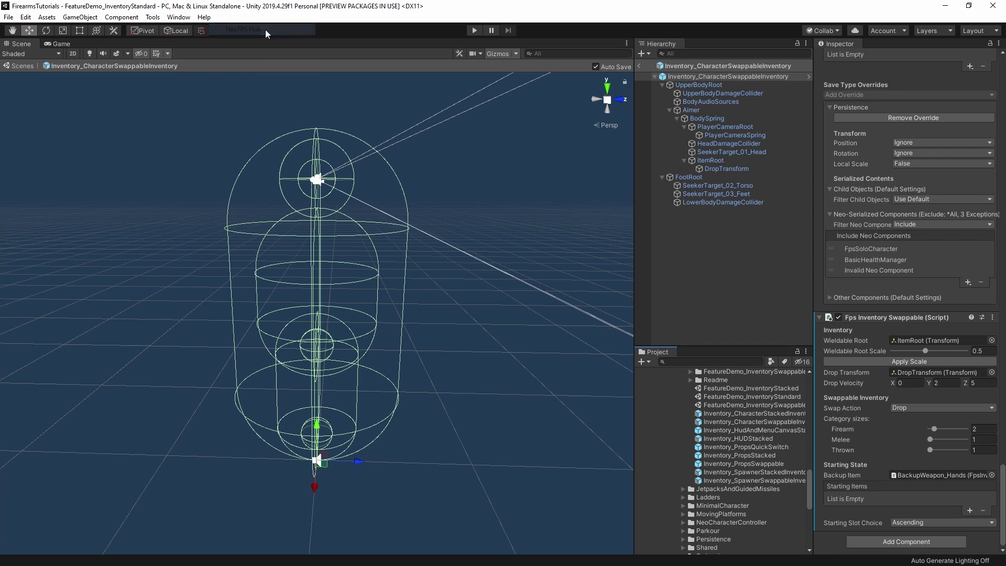
left_click_drag(291, 61, 492, 66)
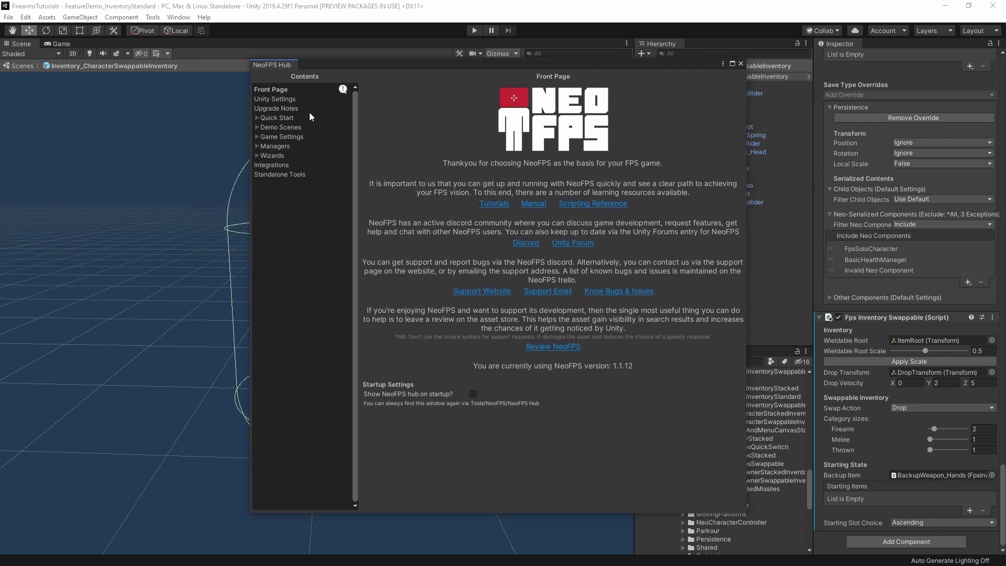
left_click(278, 146)
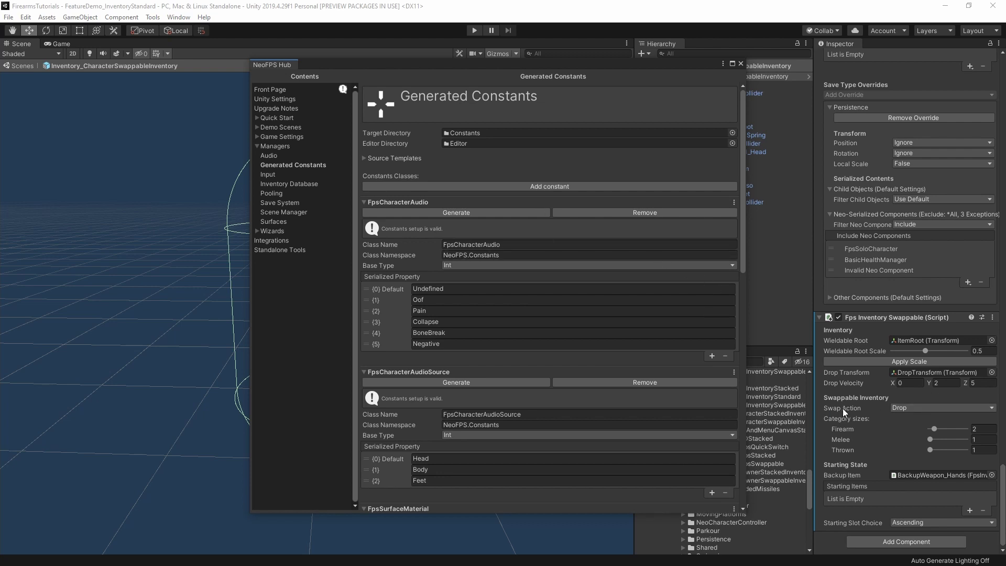
Check the Swap Action options of the swappable inventory, keeping Drop, and show the FpsSwappableCategory section of the generated constants.
left_click(917, 408)
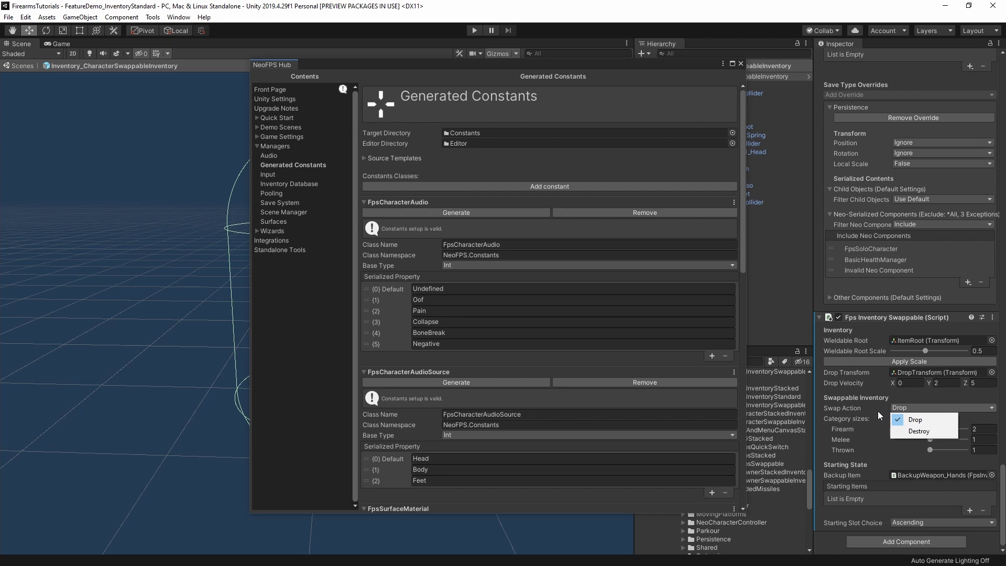
left_click(847, 405)
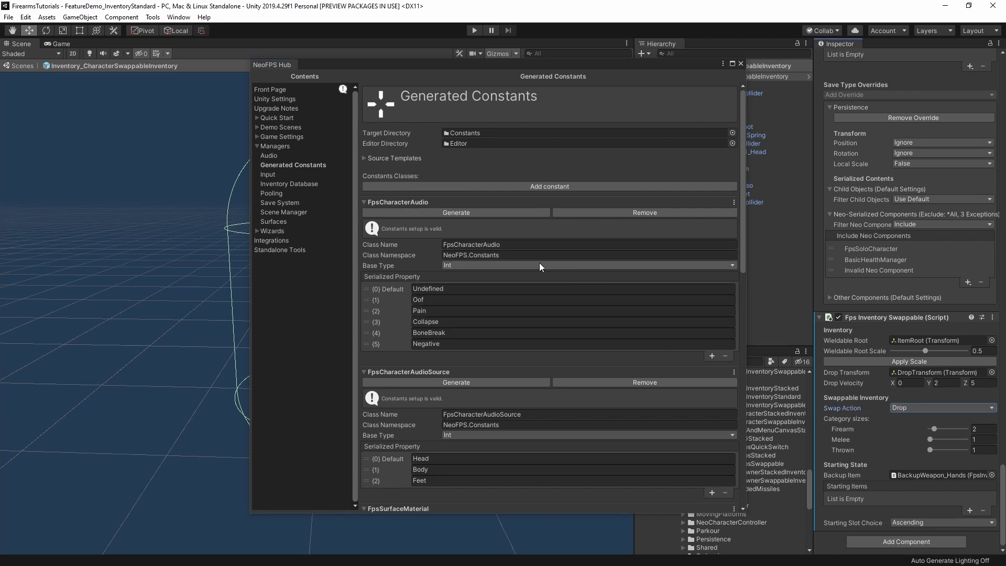
scroll(420, 247, "down", 5)
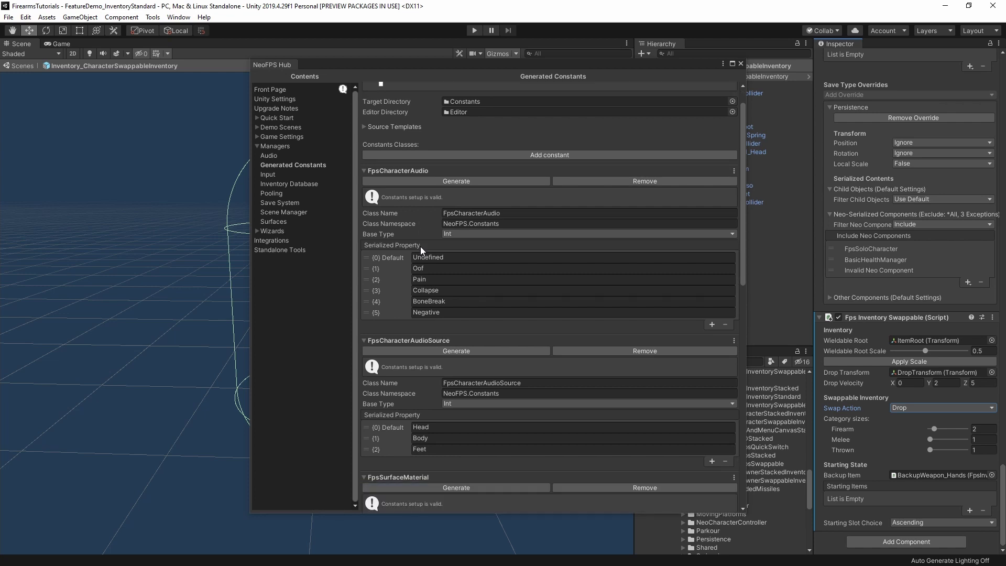
scroll(421, 246, "down", 13)
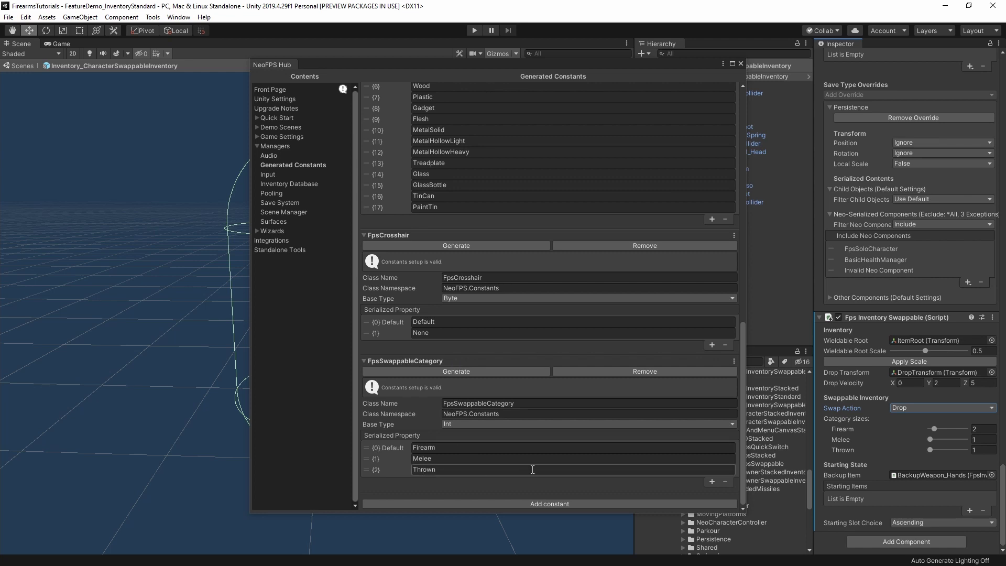
Add a trial constant named Bob to FpsSwappableCategory, remove it again without generating, and close the NeoFPS Hub.
left_click(712, 482)
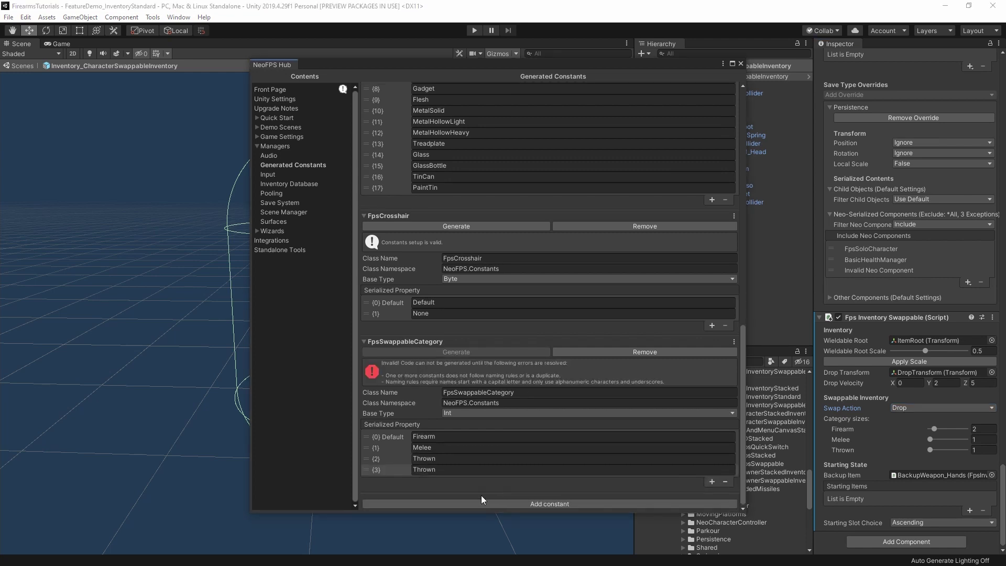
left_click(450, 470)
type("Bob")
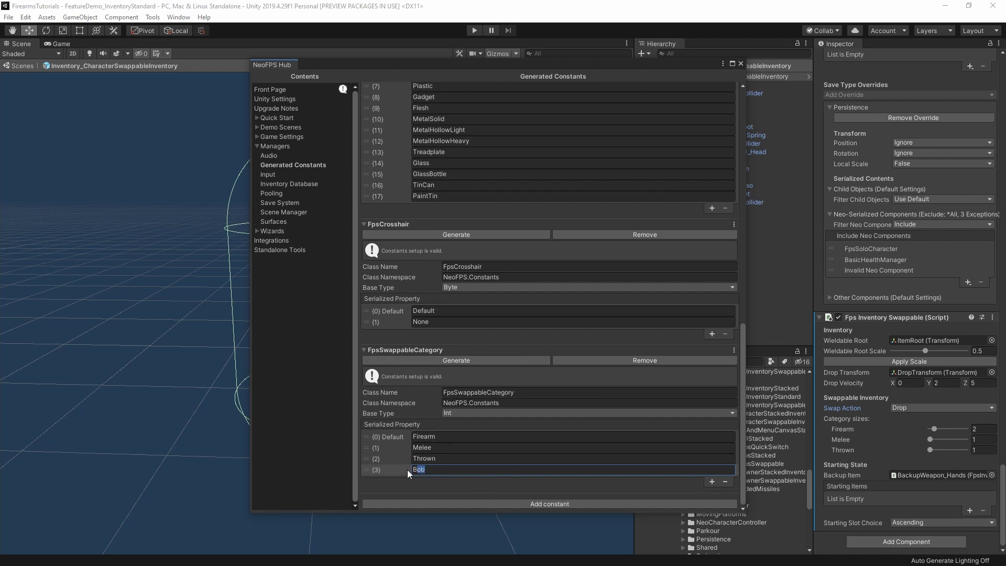
left_click(726, 481)
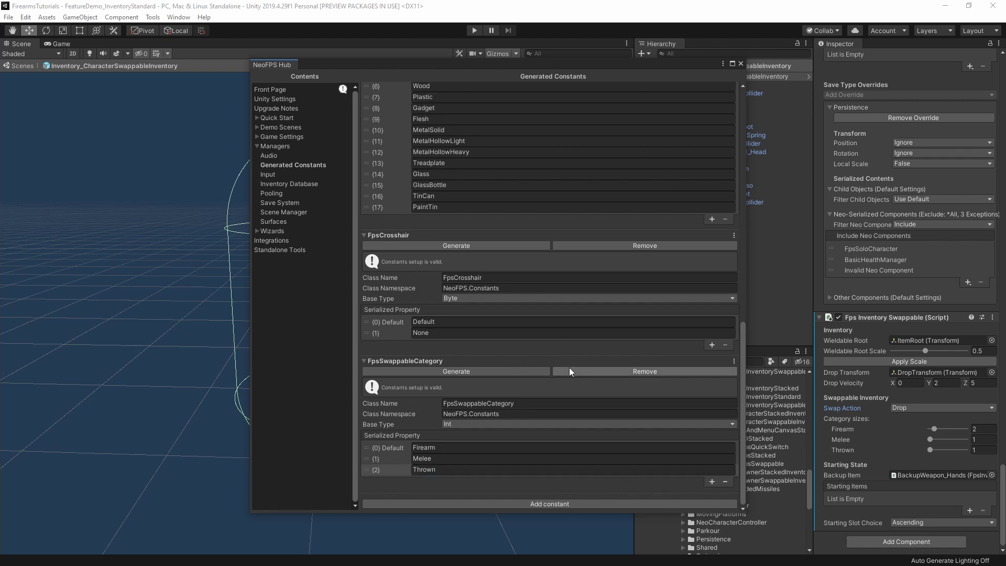
left_click(741, 64)
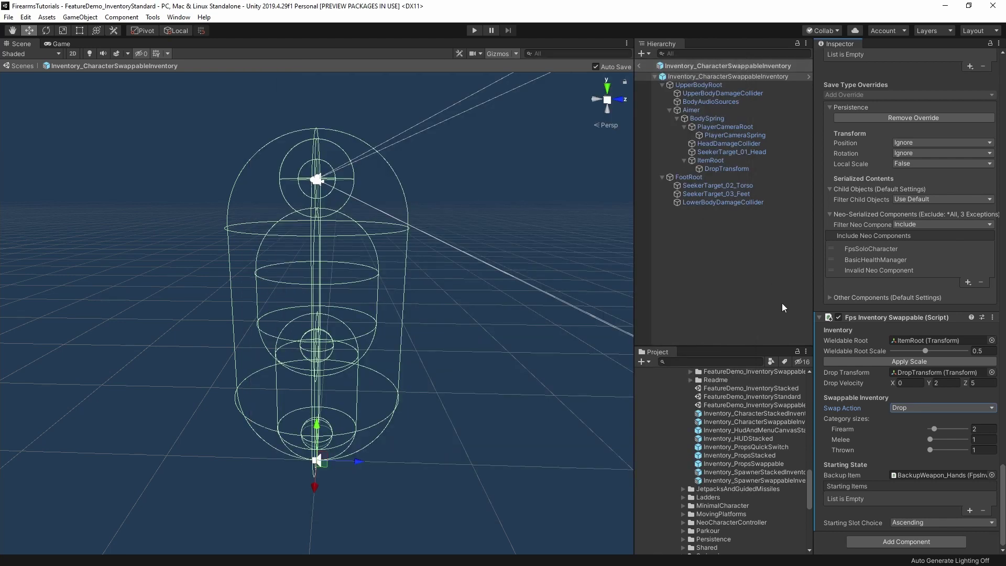
Create a NeoFPS inventory loadout asset in the NeoFPS_Tutorial DemoScene folder, keeping the default name FpsInventoryLoadout.
scroll(803, 517, "down", 10)
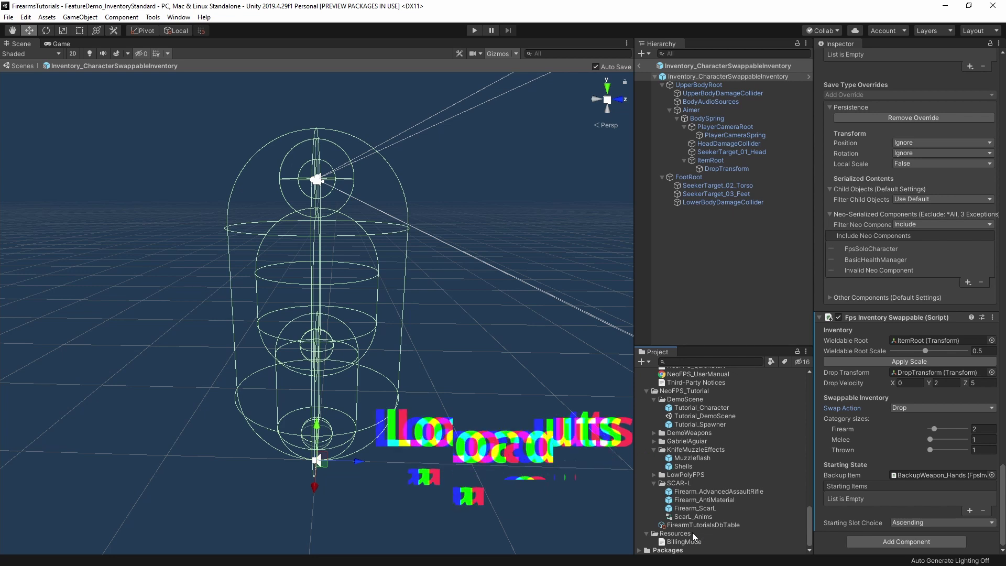
scroll(676, 516, "up", 2)
left_click(654, 481)
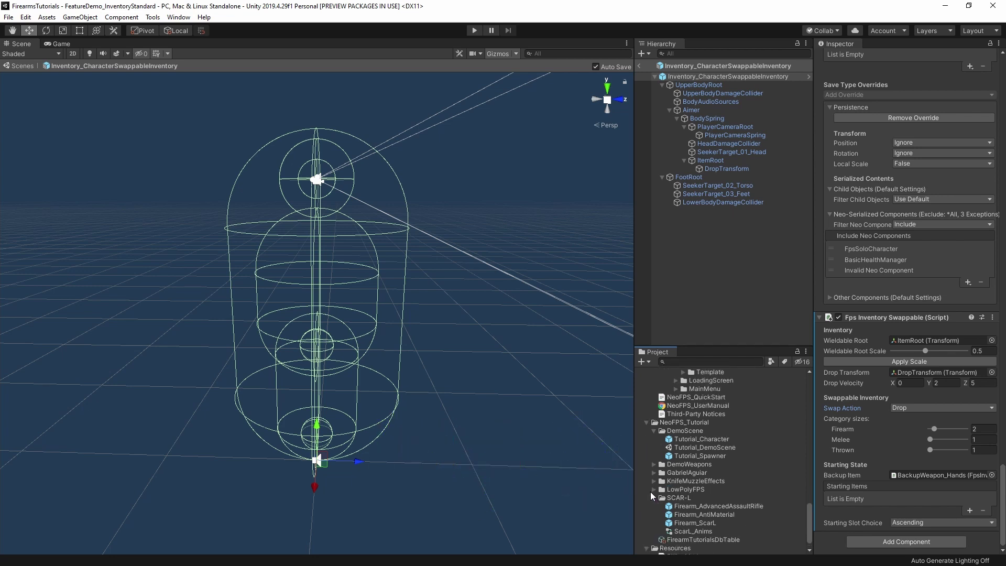
left_click(654, 497)
left_click(684, 449)
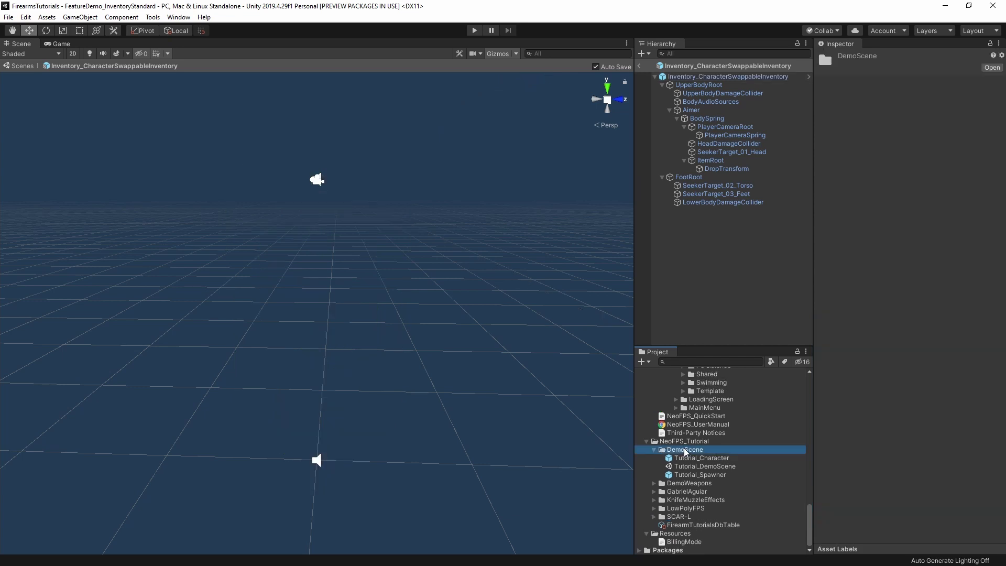
right_click(691, 451)
mouse_move(776, 179)
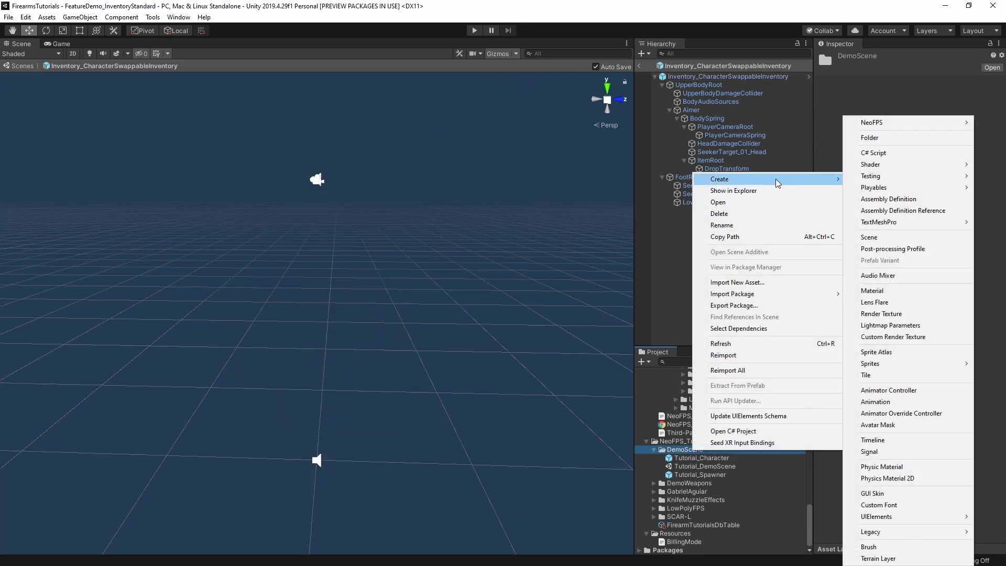
mouse_move(870, 123)
mouse_move(745, 181)
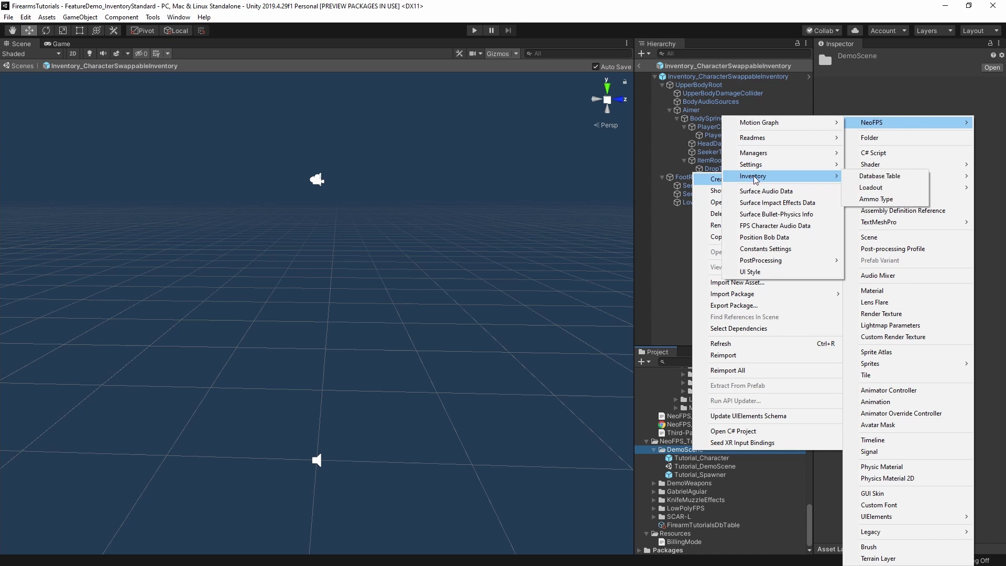
left_click(877, 189)
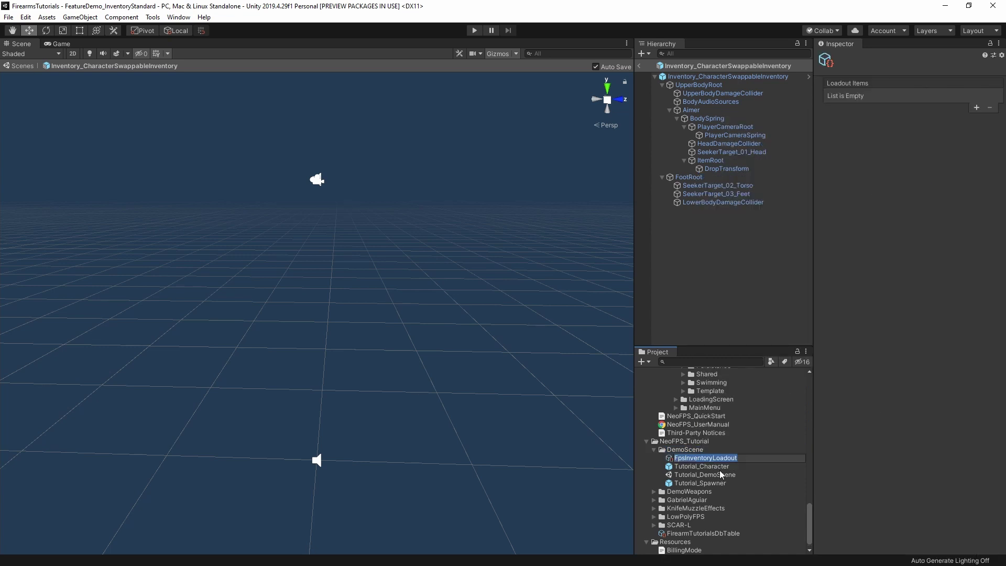
left_click(734, 458)
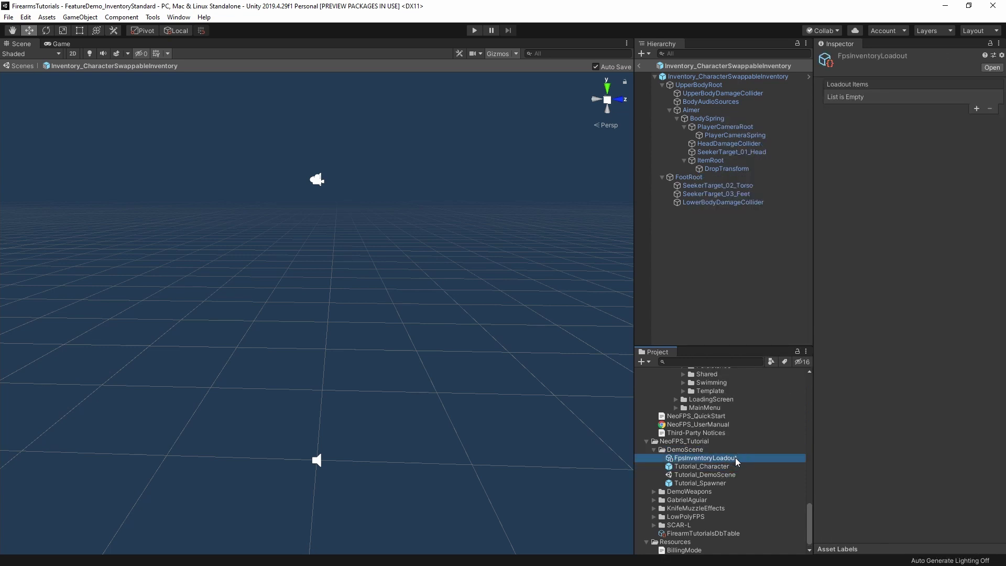
Add Firearm_Revolver_Swappable and Firearm_Shotgun_Swappable from the SwappableInventory weapons folder to the FpsInventoryLoadout items.
scroll(735, 457, "up", 2)
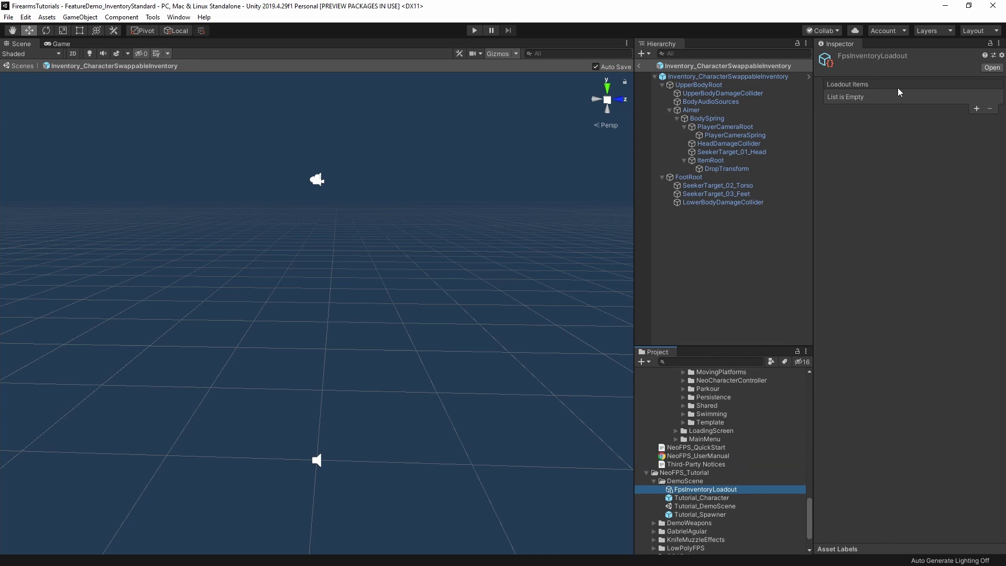
left_click(977, 108)
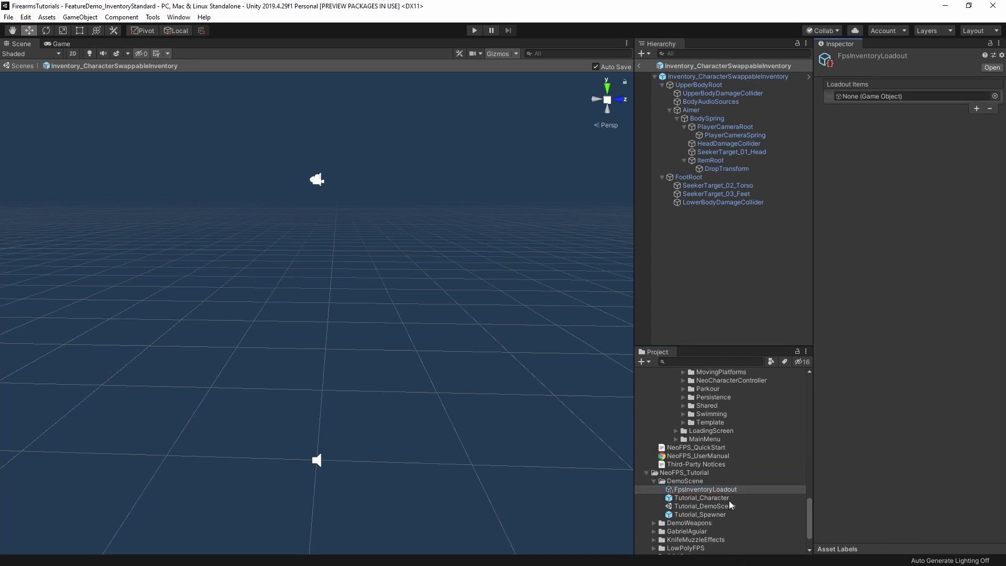
scroll(730, 502, "up", 8)
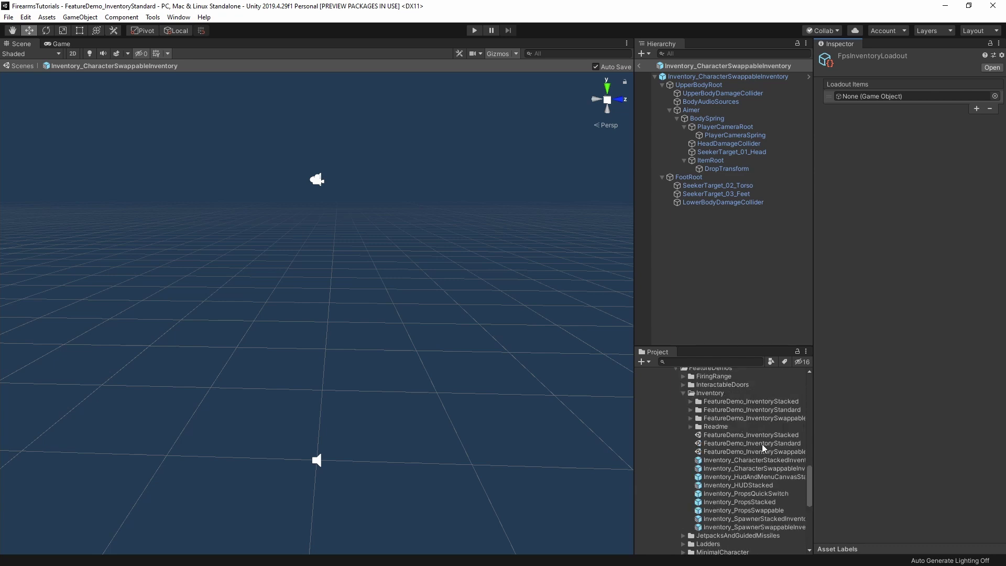
scroll(752, 446, "up", 7)
scroll(753, 449, "up", 10)
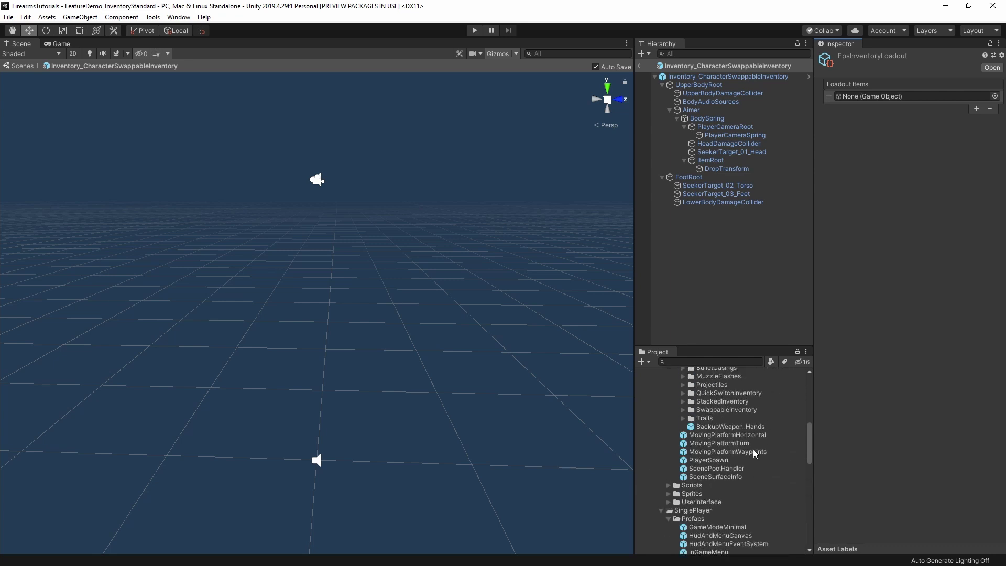
scroll(753, 450, "down", 3)
left_click(683, 473)
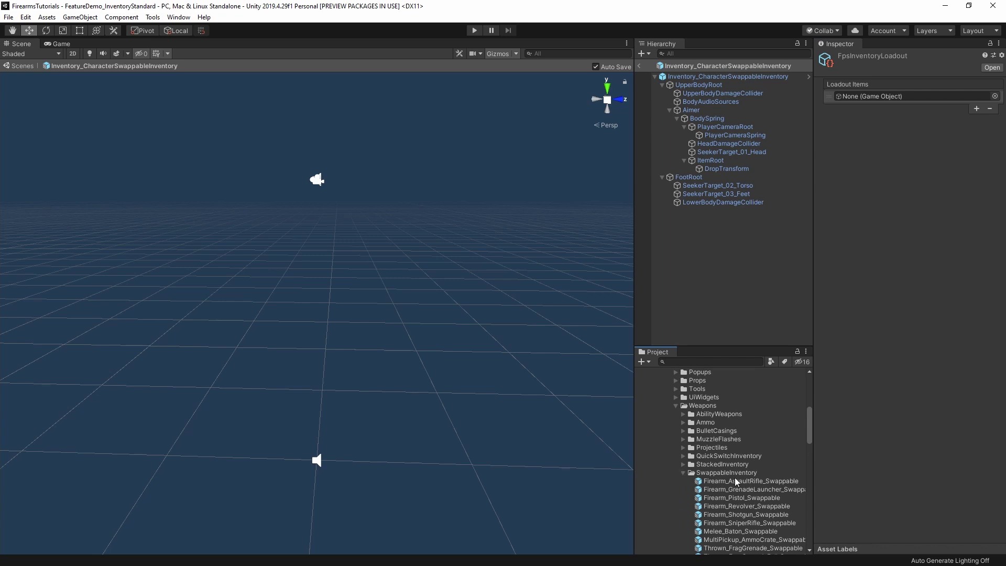
scroll(755, 466, "down", 1)
left_click_drag(728, 475, 933, 99)
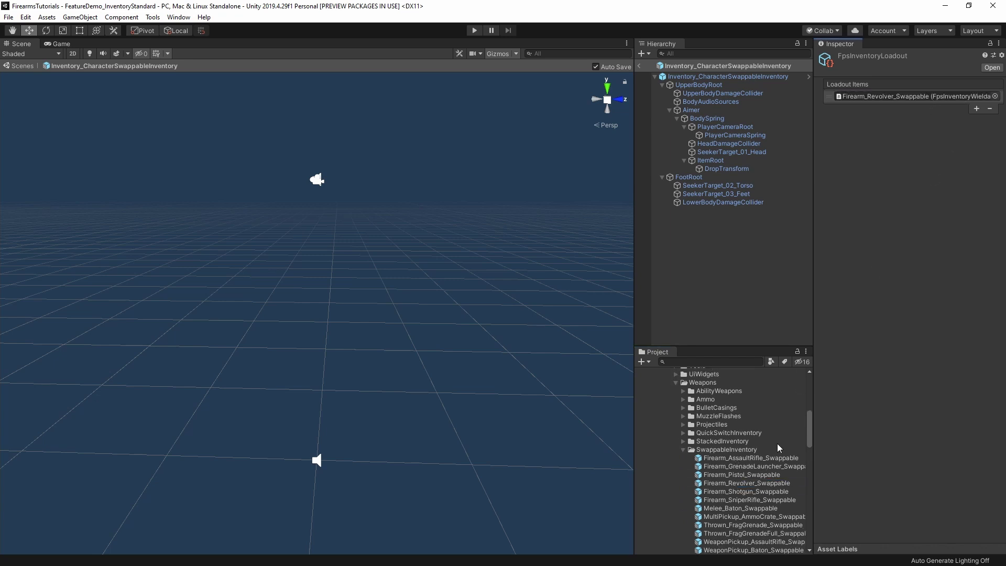
left_click(977, 109)
left_click_drag(755, 496, 938, 107)
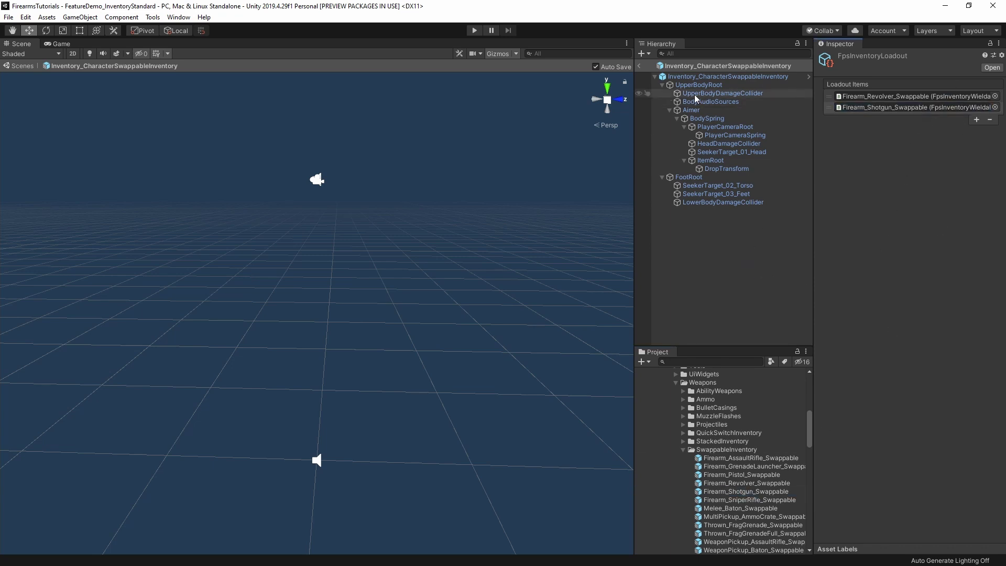
Leave the swappable inventory character prefab and open the Tutorial_DemoScene scene.
left_click(638, 66)
scroll(733, 419, "down", 15)
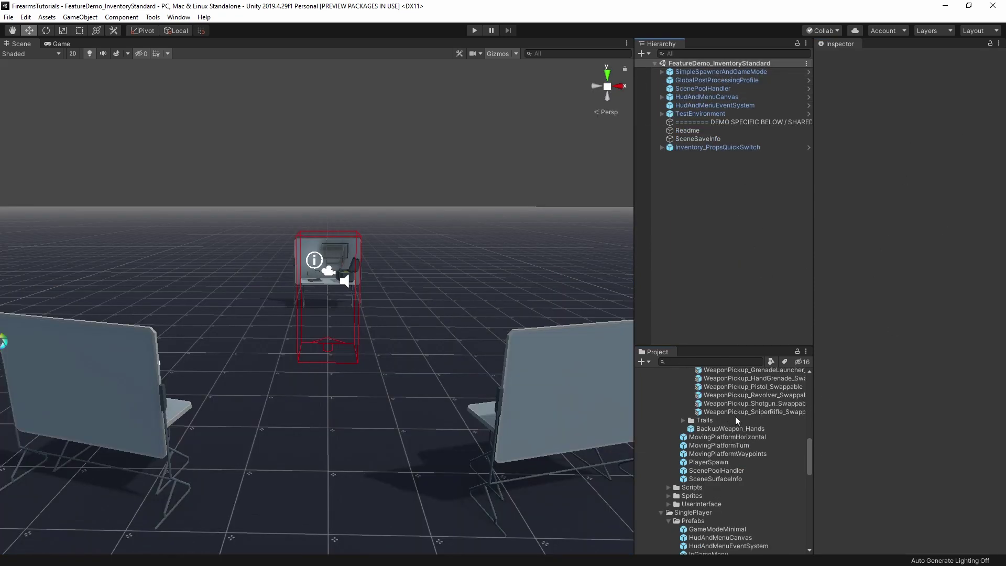
scroll(715, 455, "down", 1)
double_click(697, 466)
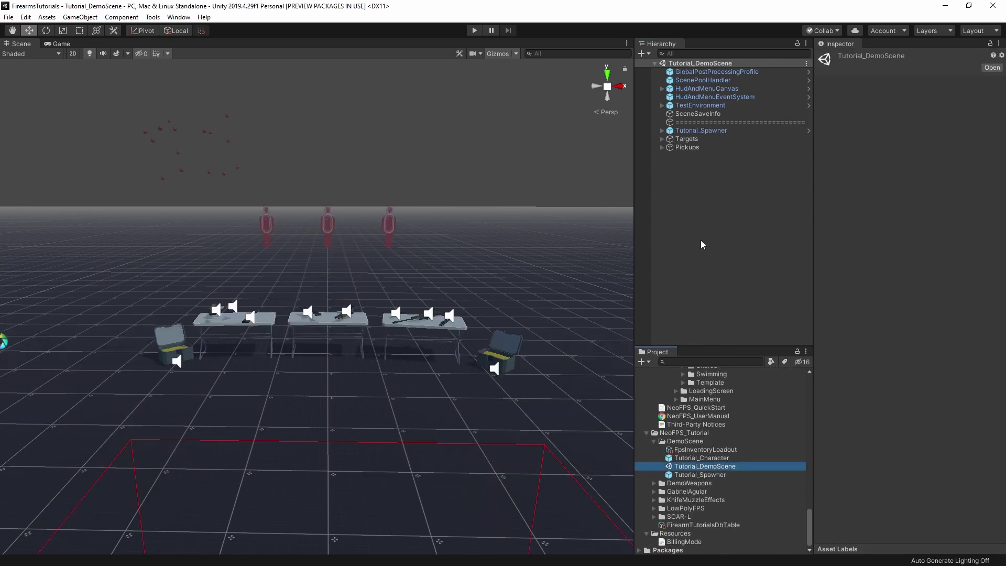
Assign FpsInventoryLoadout as the Starting Loadout in the Fps Solo Game Minimal component of the Tutorial_Spawner prefab asset.
left_click(741, 130)
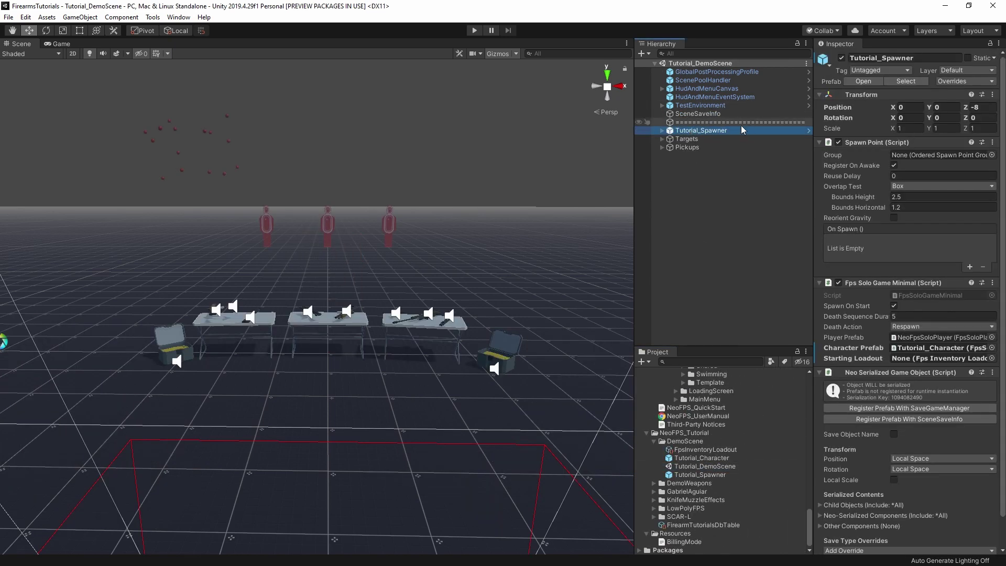
left_click(693, 475)
scroll(895, 316, "down", 4)
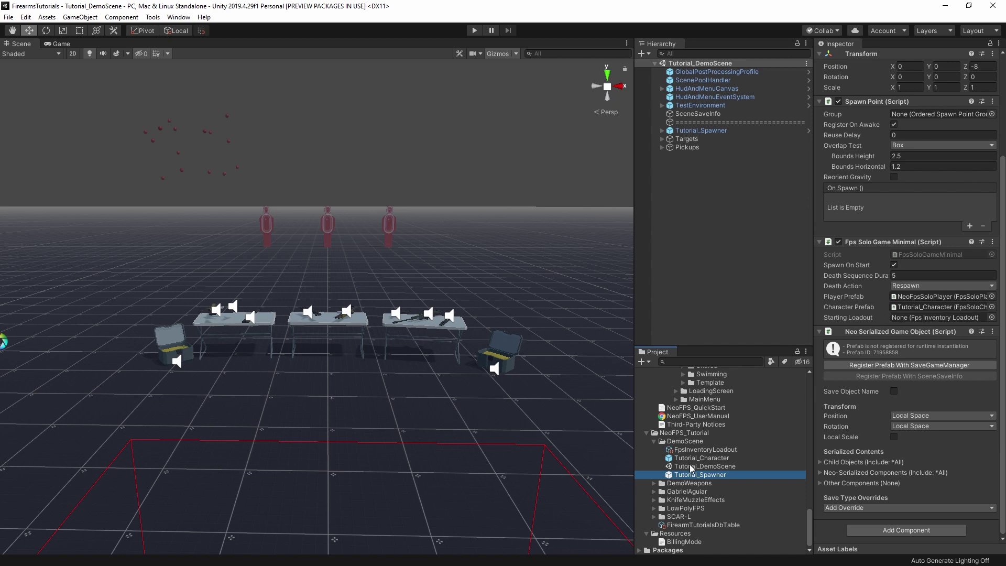
left_click_drag(692, 449, 938, 318)
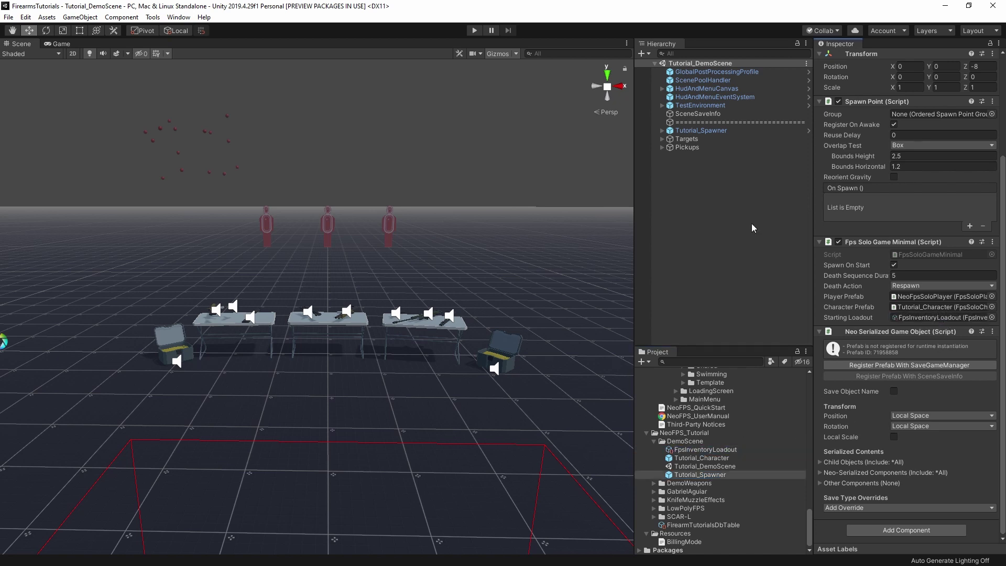
Play-test the demo scene, switching between the loadout's revolver and shotgun, and stop play mode.
left_click(474, 30)
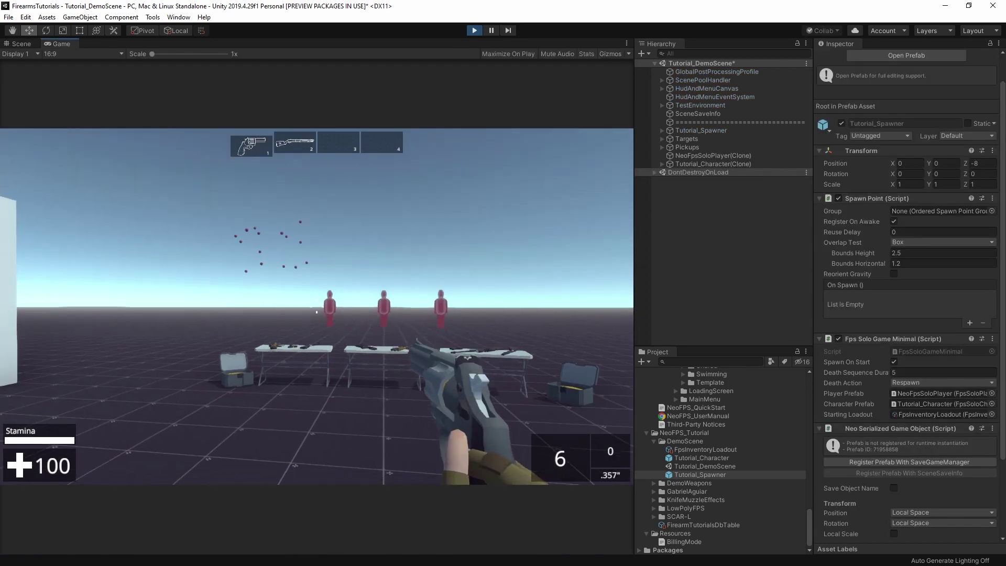
key("2")
key("1")
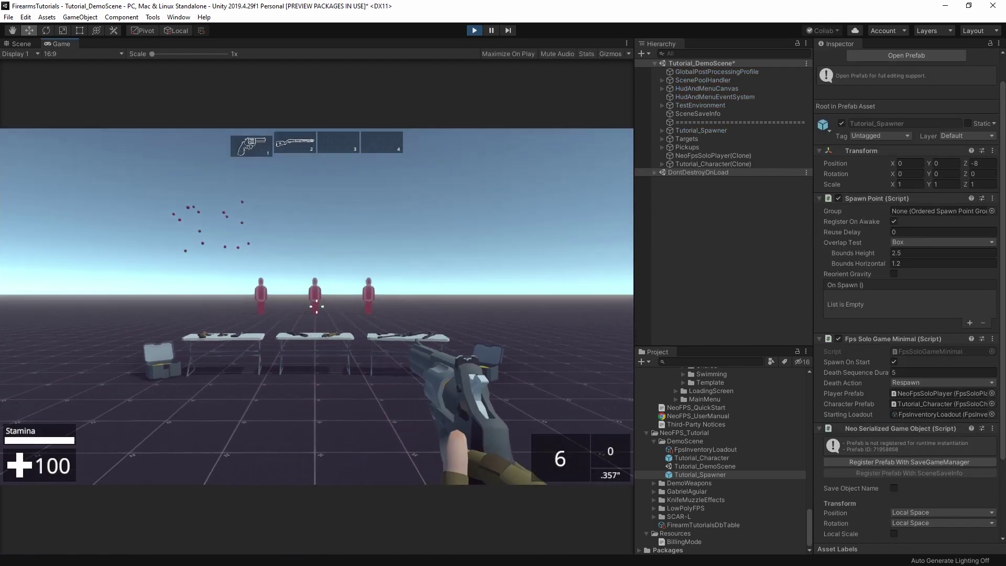
key("2")
key("Escape")
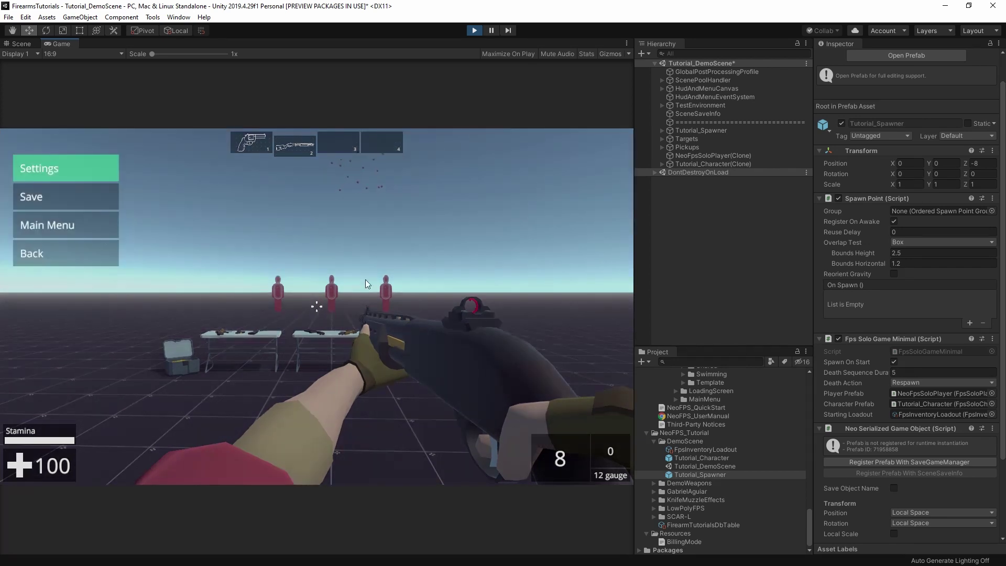
left_click(474, 30)
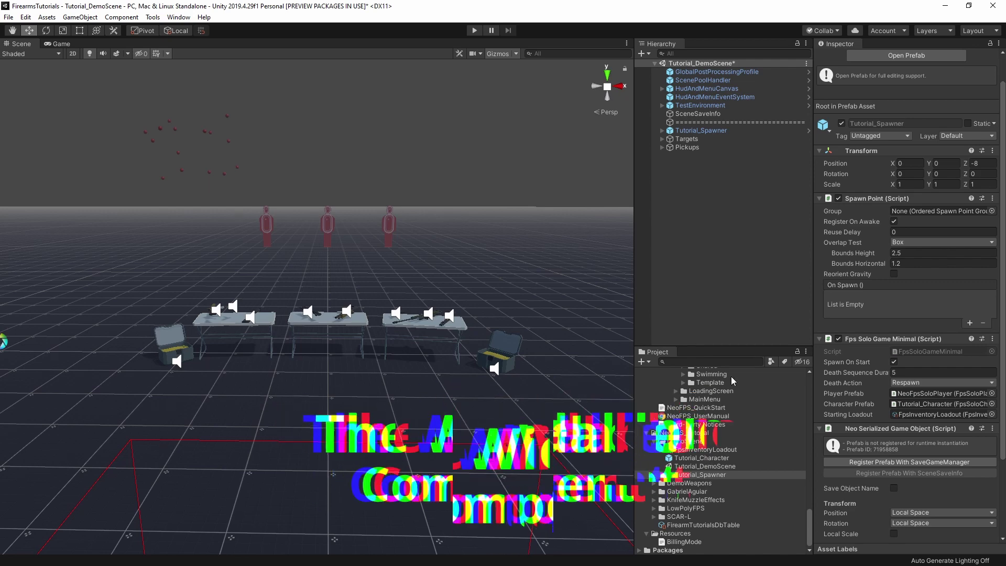
Open the Firearm_AssaultRifle_Swappable prefab from the SwappableInventory weapons folder.
scroll(733, 436, "up", 10)
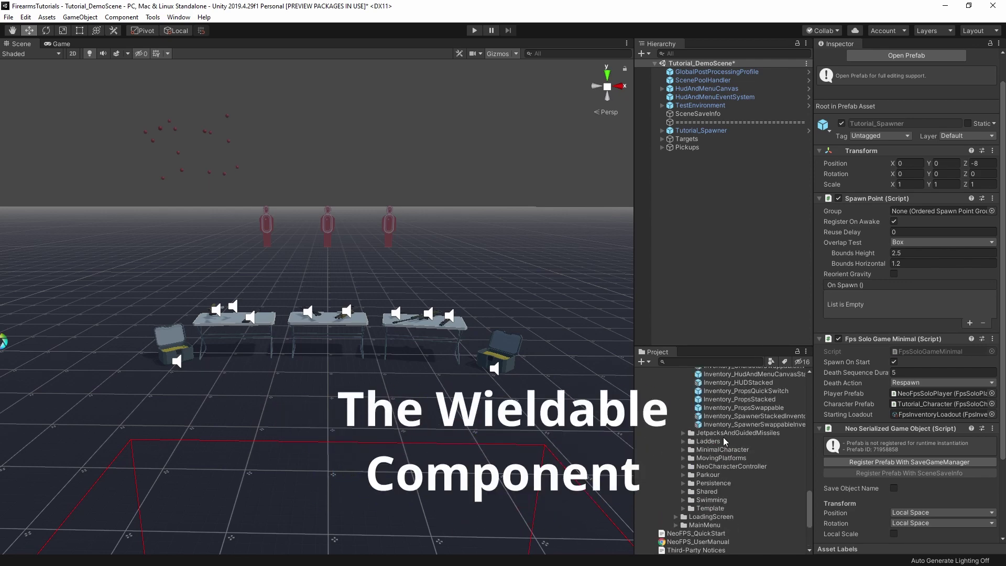
scroll(763, 461, "down", 10)
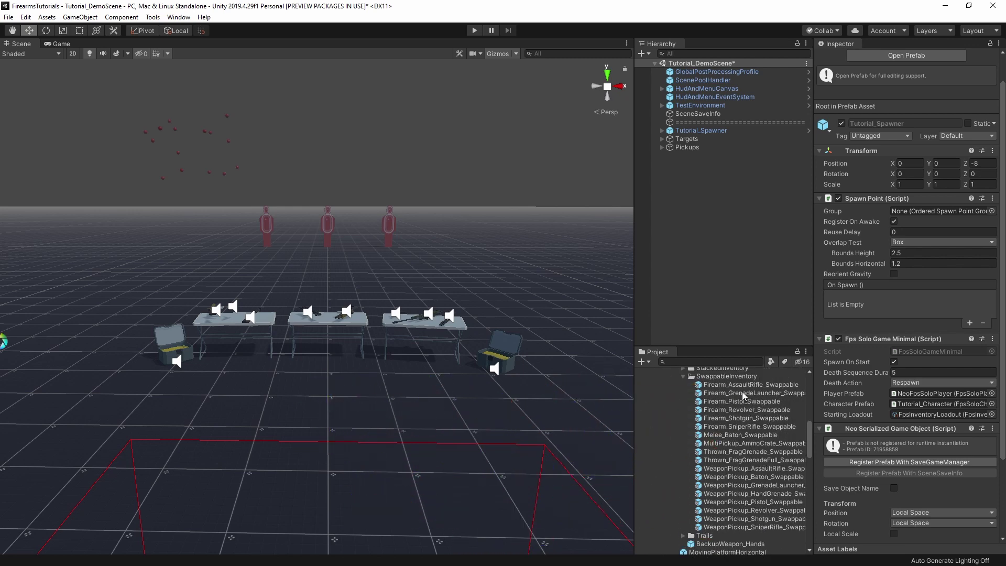
left_click(742, 392)
left_click(742, 384)
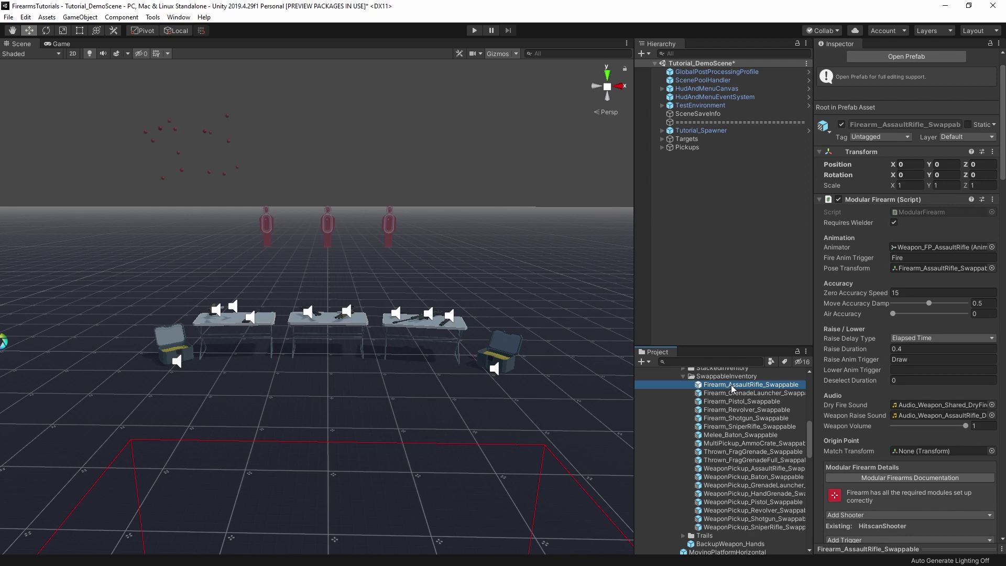
double_click(731, 385)
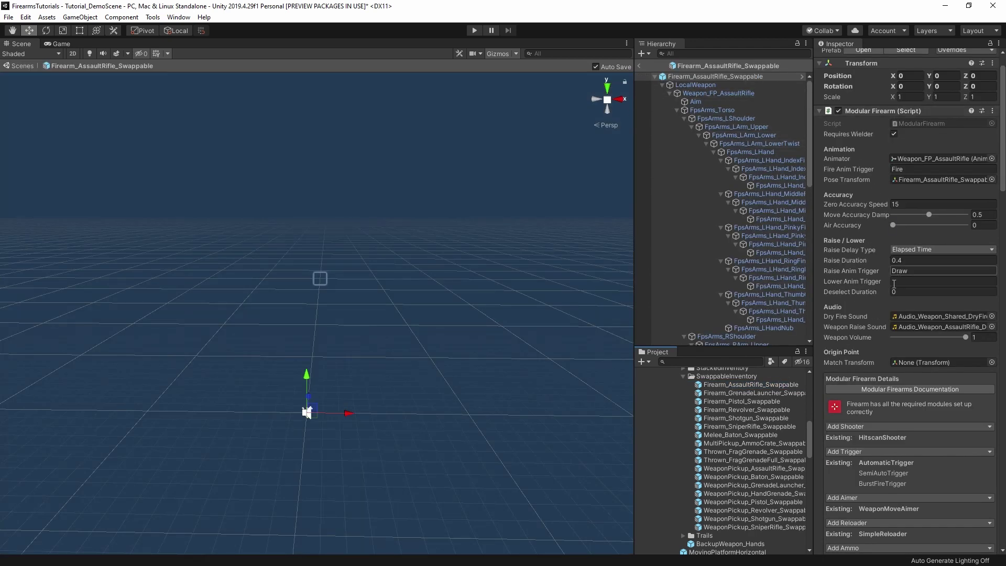
Collapse the Neo Serialized Game Object component and examine the Fps Inventory Wieldable Swappable settings on the assault rifle prefab.
scroll(894, 283, "down", 20)
scroll(874, 197, "up", 3)
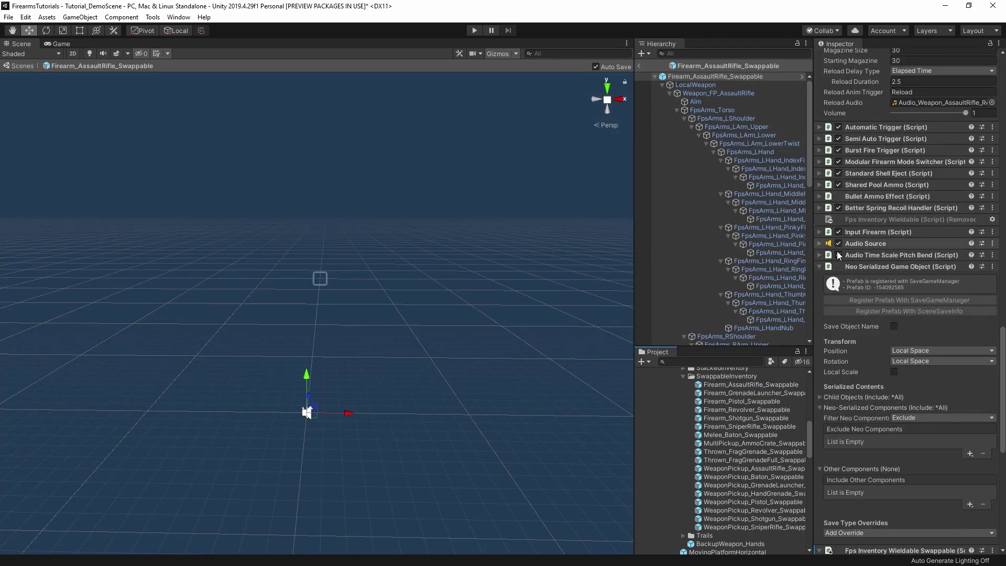
left_click(819, 266)
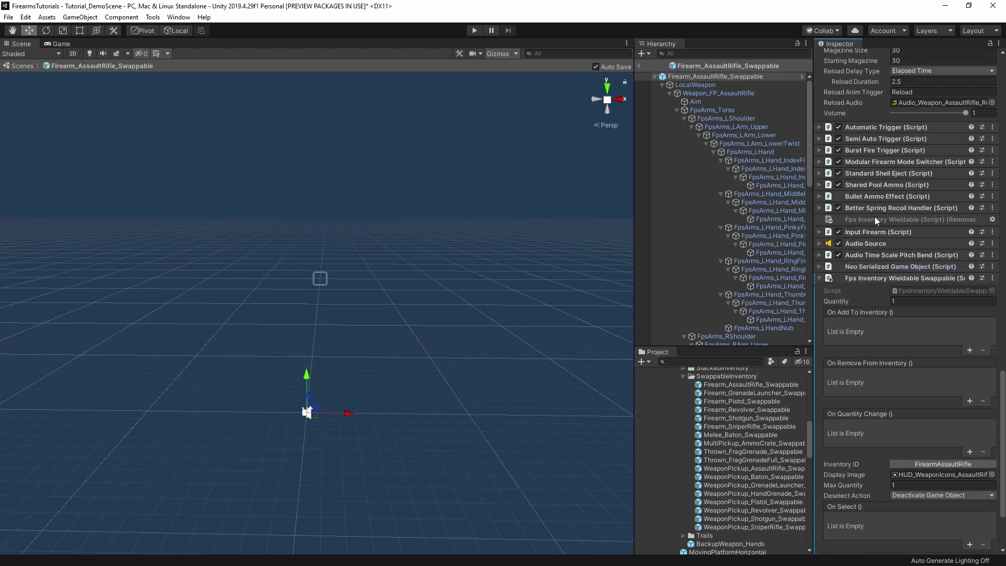
scroll(882, 276, "down", 3)
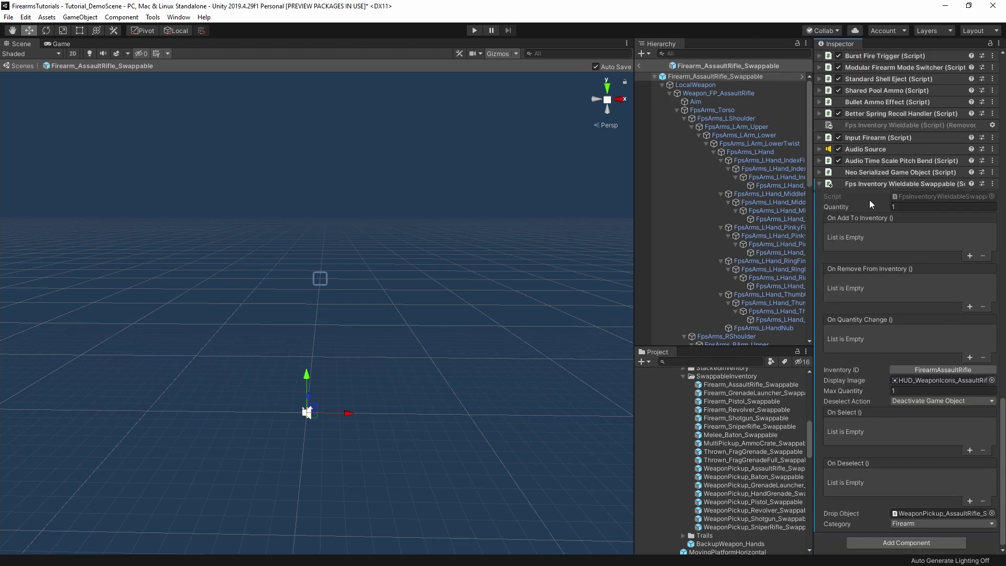
scroll(923, 272, "down", 1)
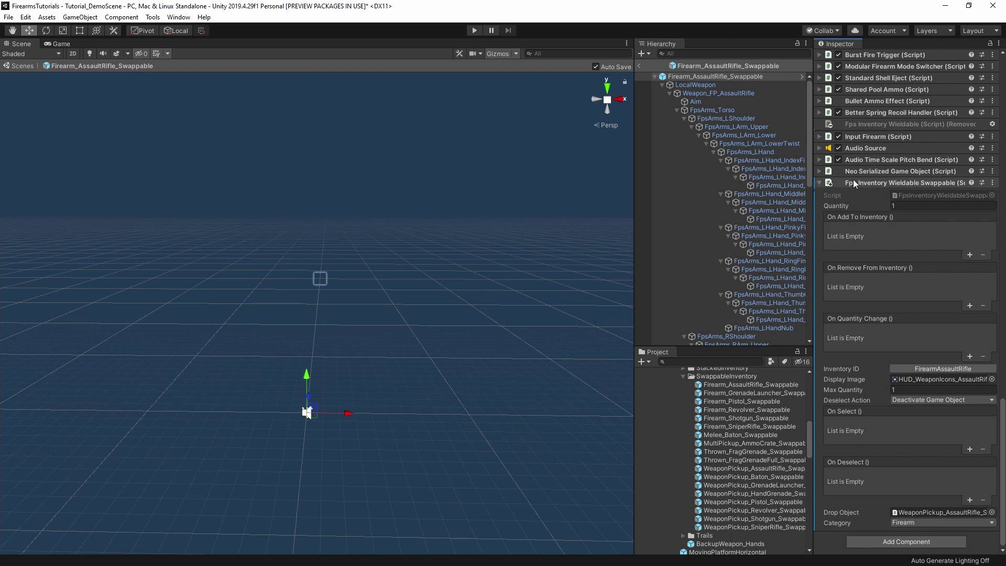
Select Firearm_AssaultRifle_Quickswitch in the QuickSwitchInventory folder and examine the Quick Slot setting of its Fps Inventory Wieldable component.
scroll(745, 435, "up", 2)
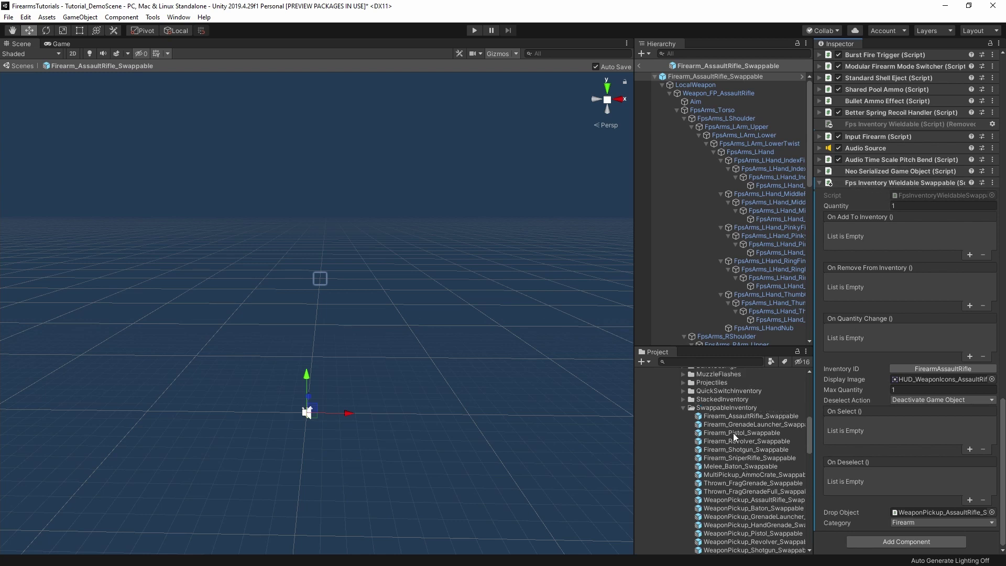
left_click(683, 391)
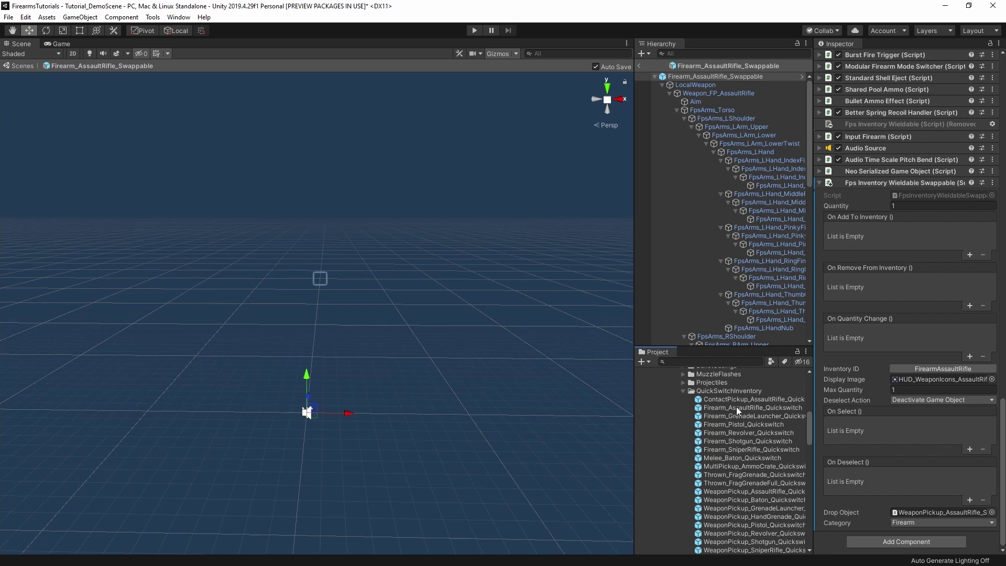
left_click(736, 408)
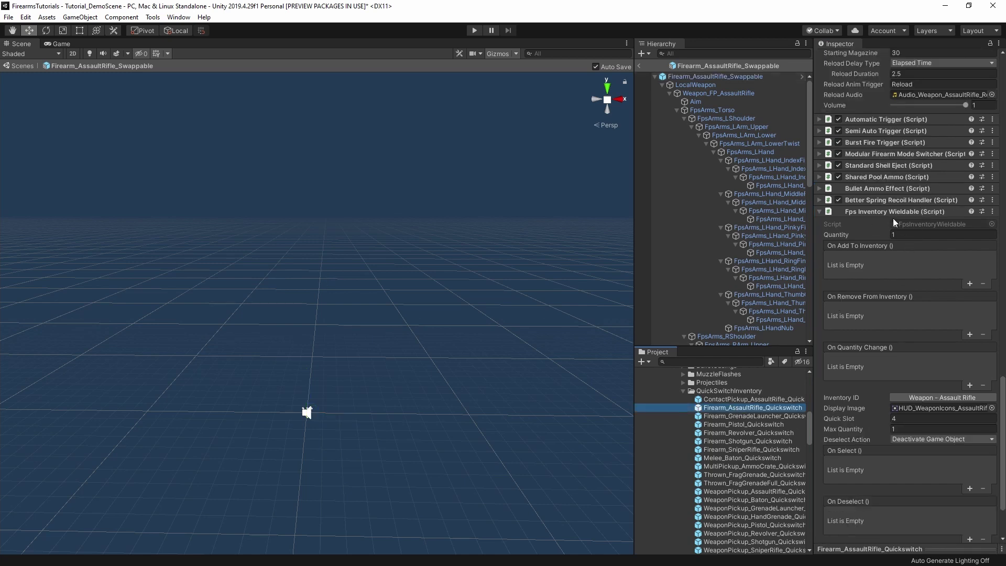
scroll(895, 265, "down", 3)
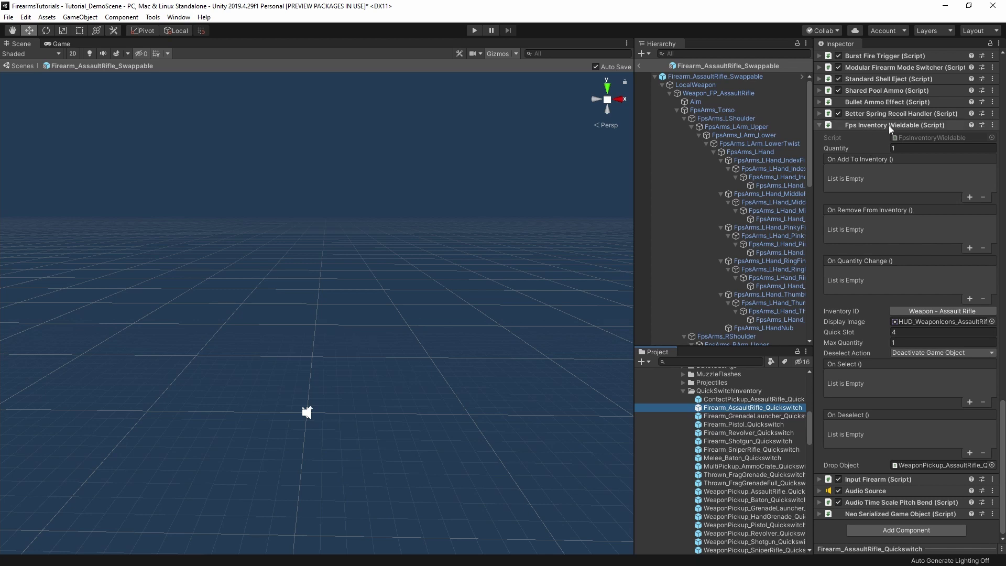
left_click(893, 332)
key("Return")
Compare the Quick Slot settings of the Firearm_Shotgun_Stacked and Firearm_AssaultRifle_Stacked prefabs in the StackedInventory folder.
scroll(796, 413, "down", 4)
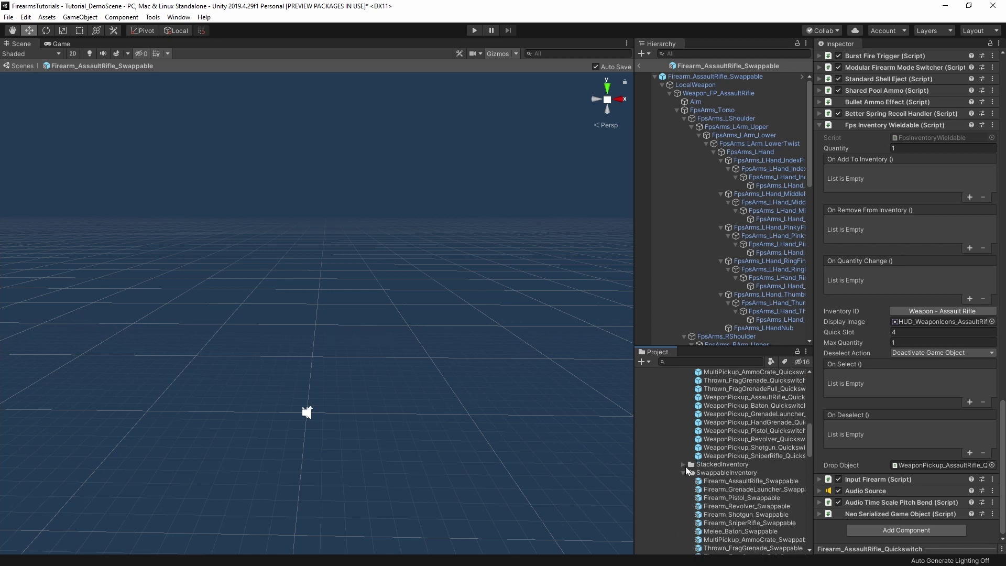
left_click(682, 465)
left_click(683, 464)
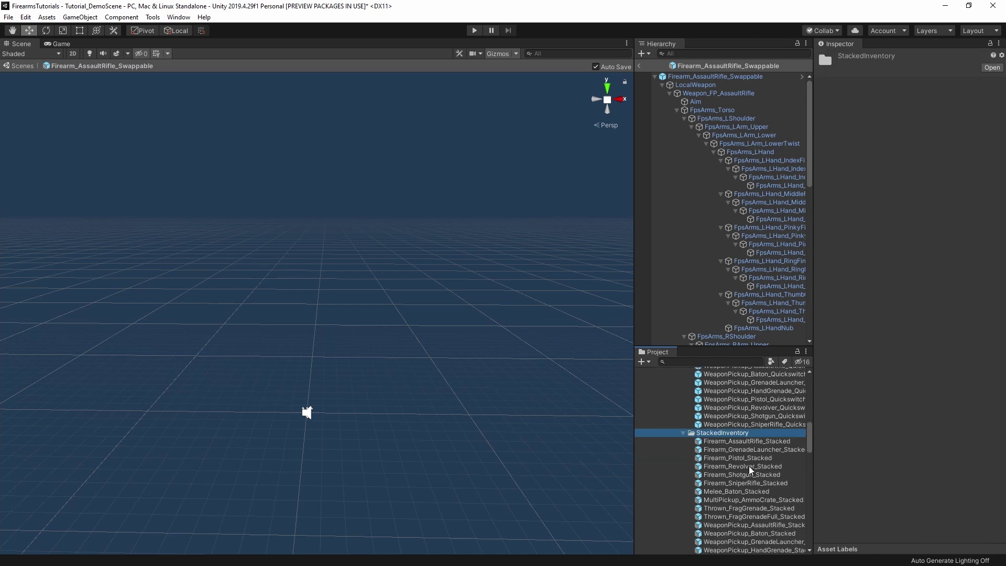
left_click(742, 475)
scroll(914, 288, "down", 10)
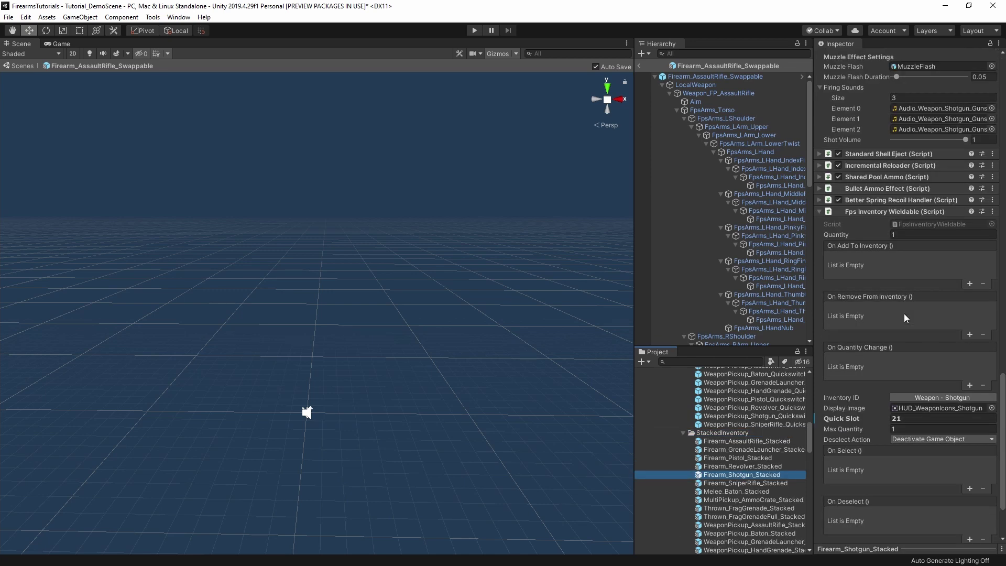
scroll(904, 314, "down", 3)
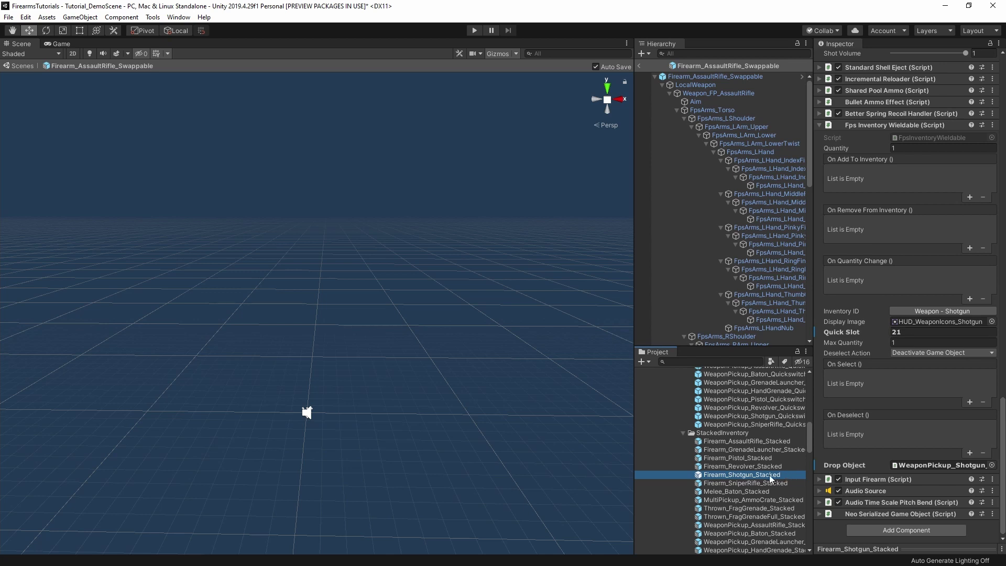
left_click(741, 441)
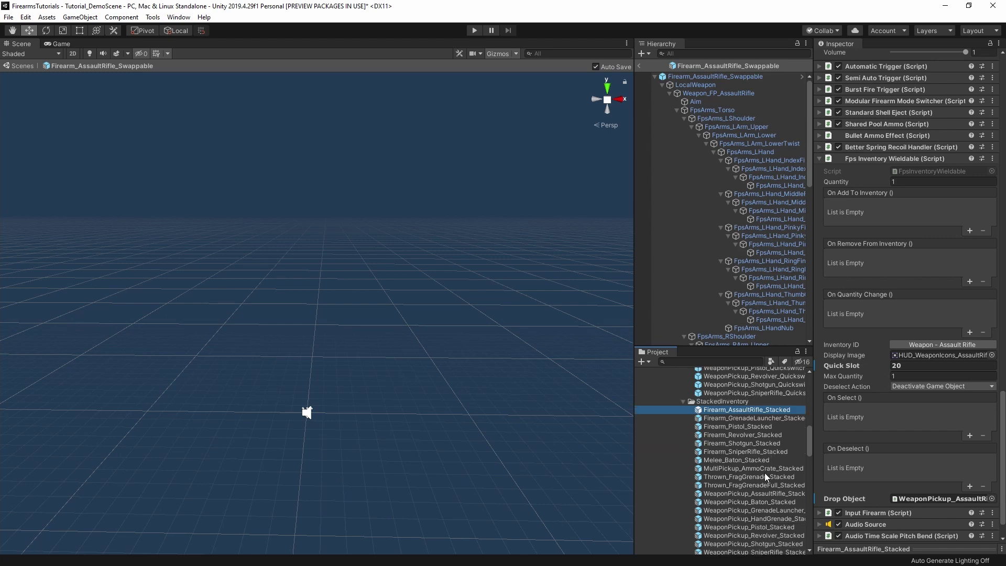
Select the Firearm_AssaultRifle_Swappable prefab and examine the Category options of its wieldable component, keeping Firearm.
scroll(766, 472, "down", 5)
left_click(755, 447)
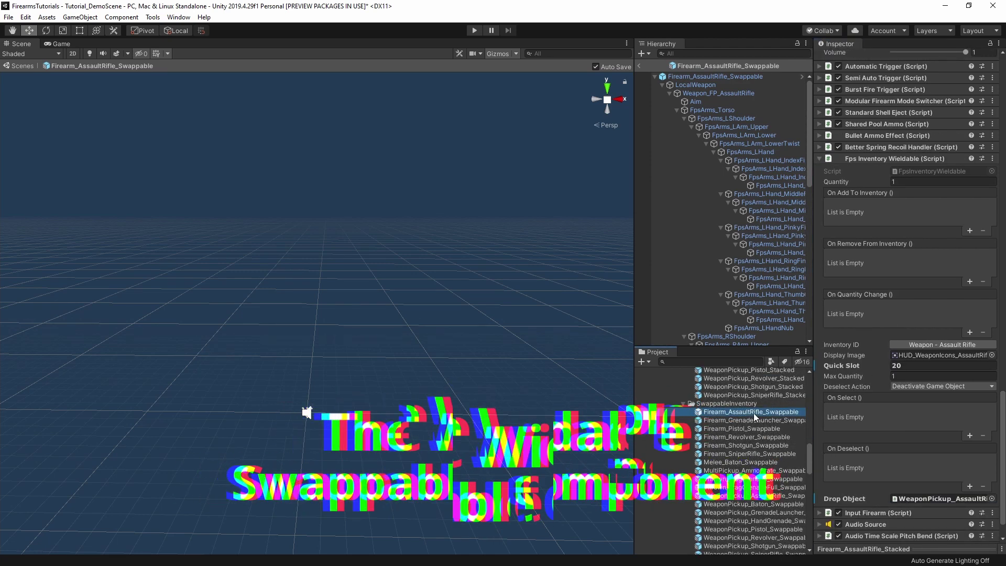
left_click(759, 414)
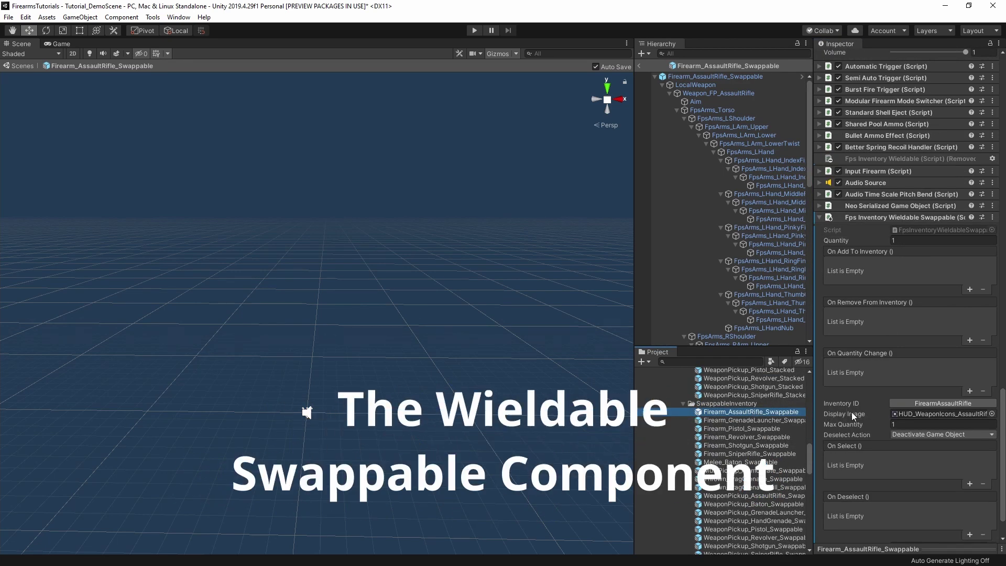
scroll(859, 416, "down", 3)
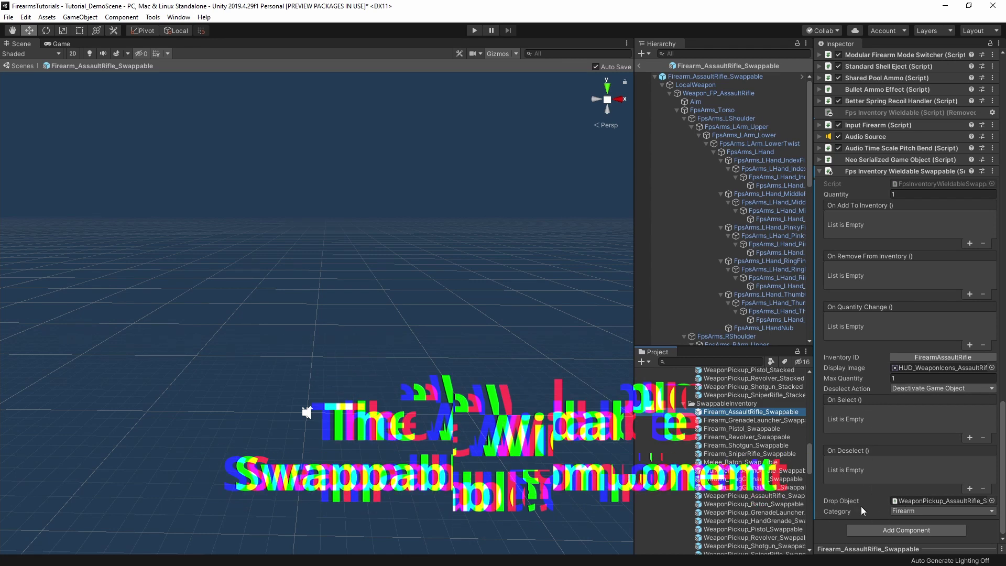
left_click(933, 509)
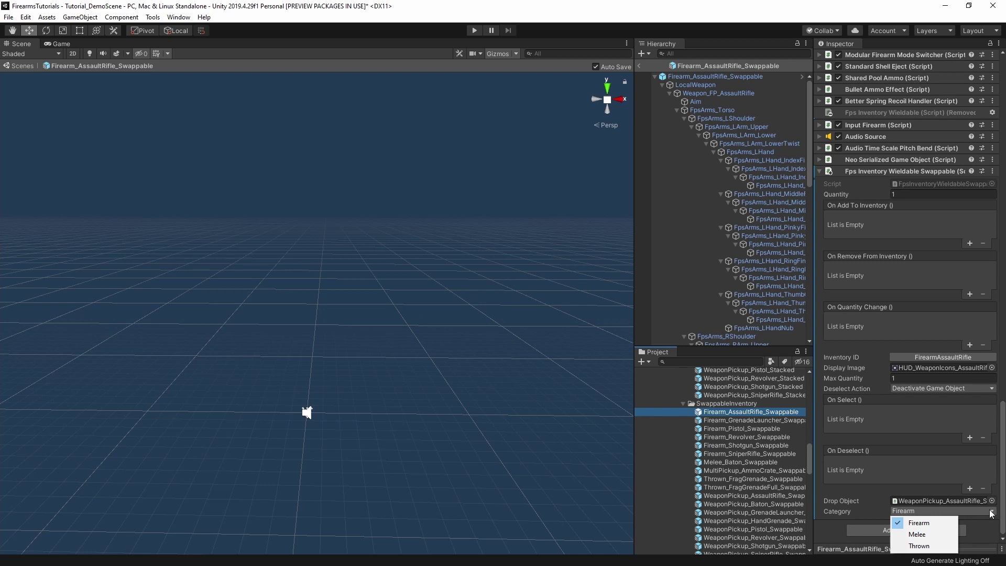
left_click(942, 511)
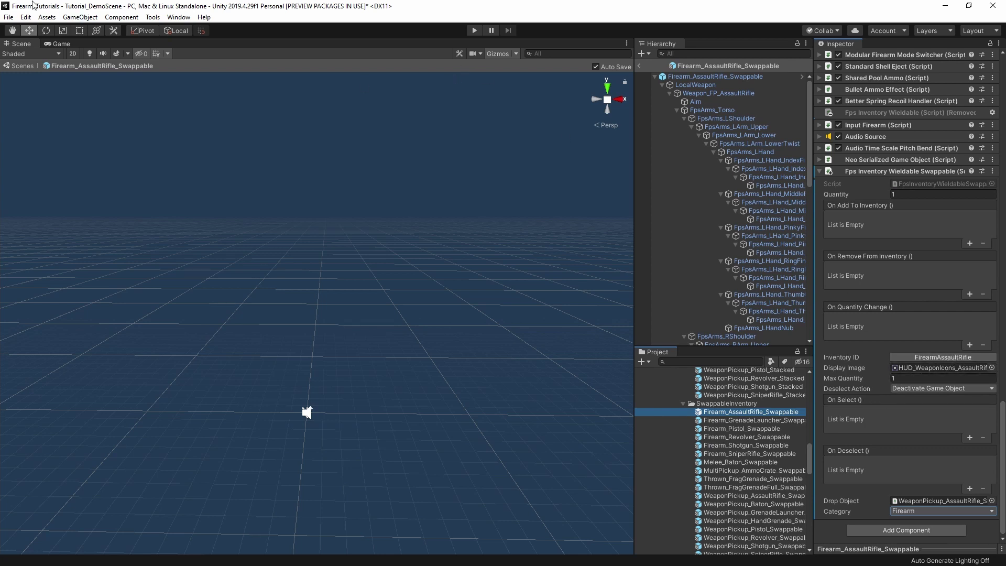
Open the Inventory Database page of the NeoFPS Hub and move the window clear of the prefab's component settings.
left_click(153, 17)
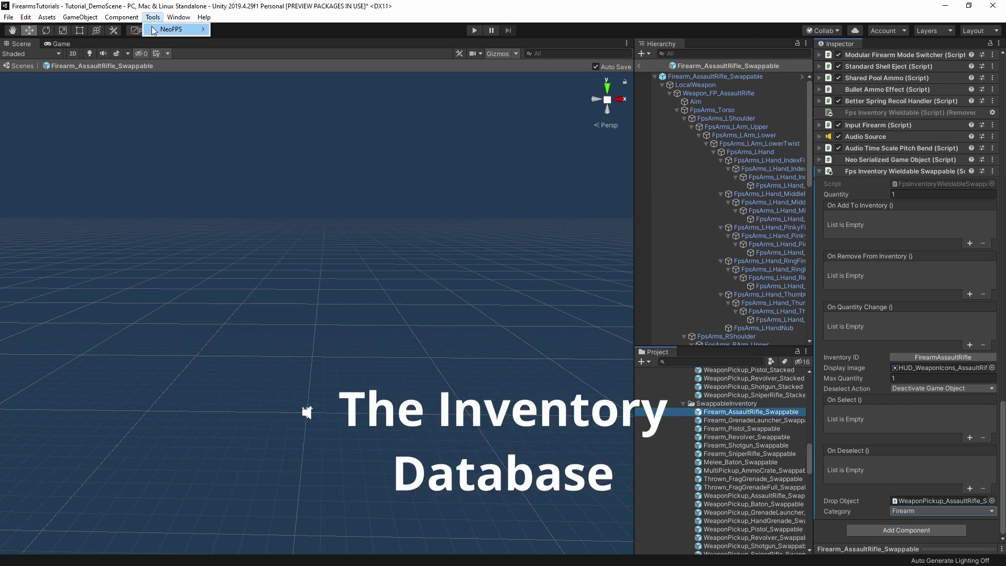
mouse_move(158, 32)
left_click(235, 30)
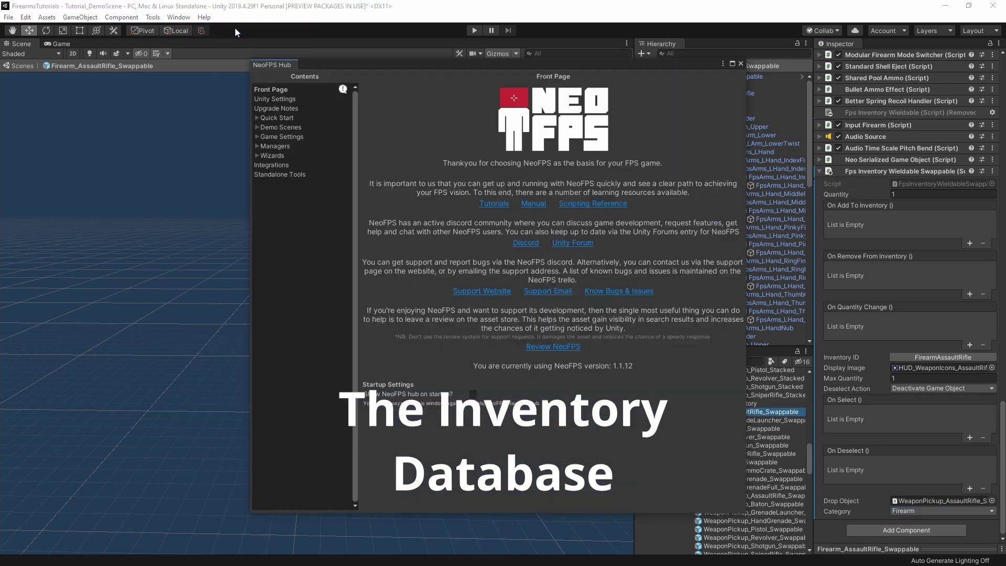
left_click(272, 147)
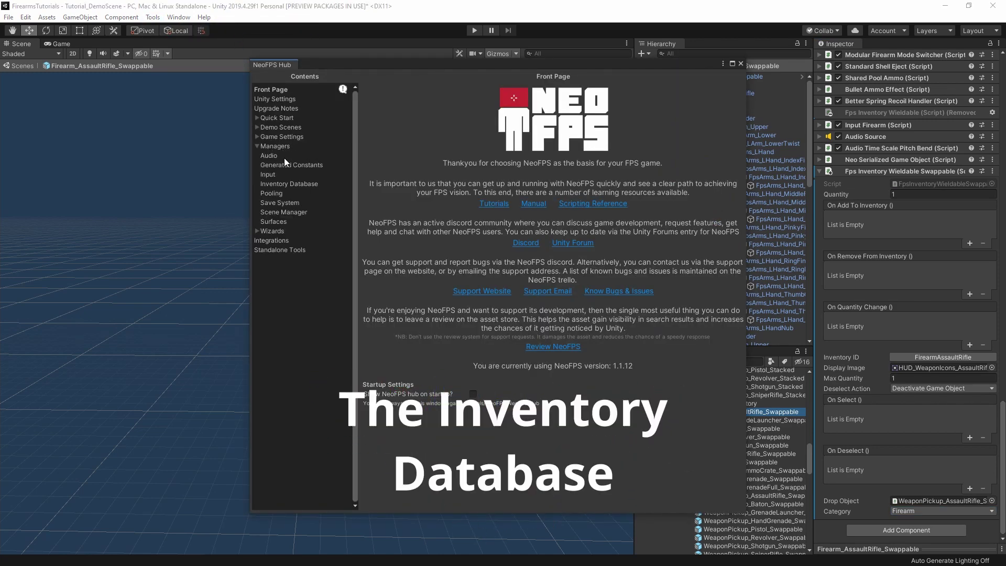
left_click(272, 184)
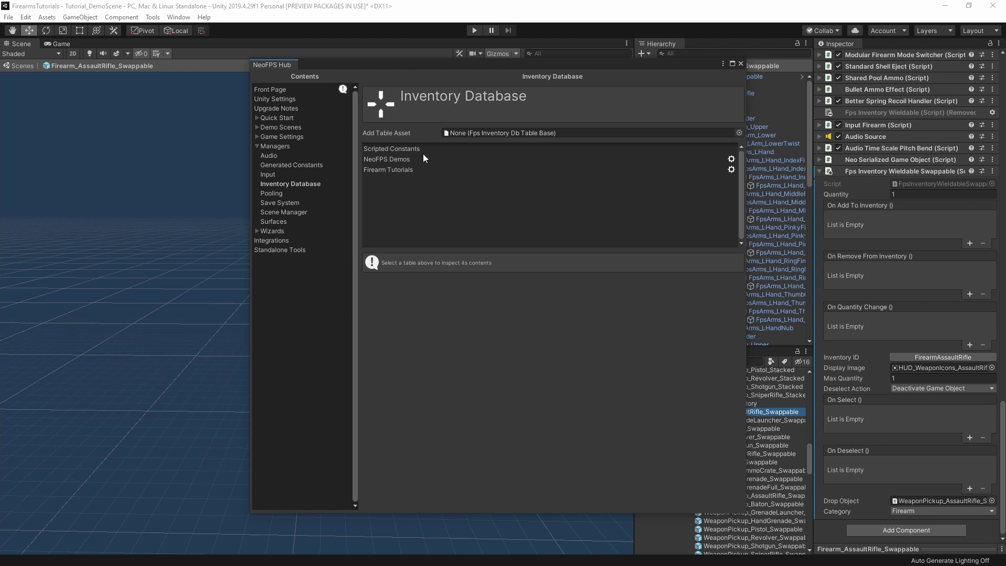
left_click_drag(481, 70, 432, 62)
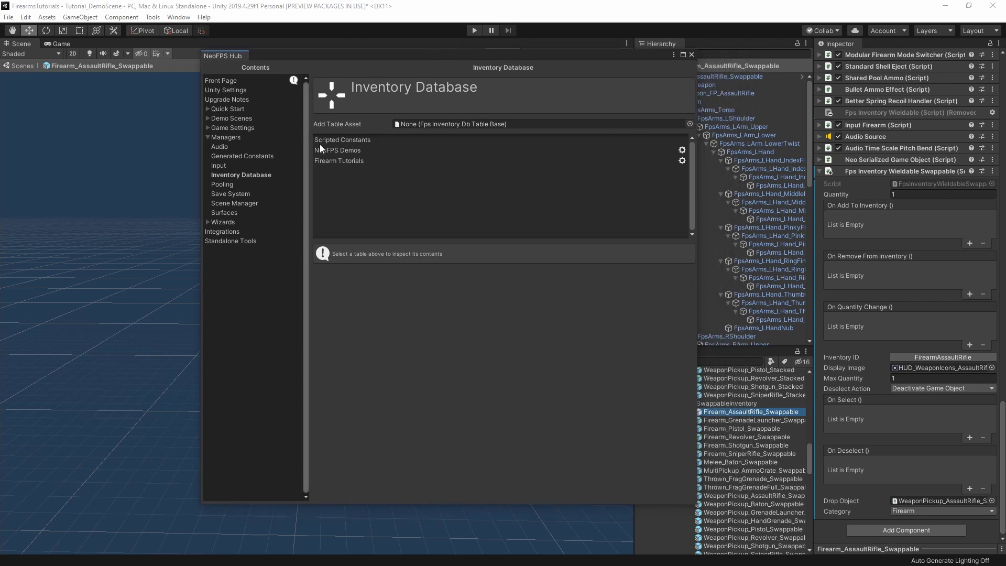
Select the Scripted Constants table in the inventory database and review its expanded contents.
left_click(364, 138)
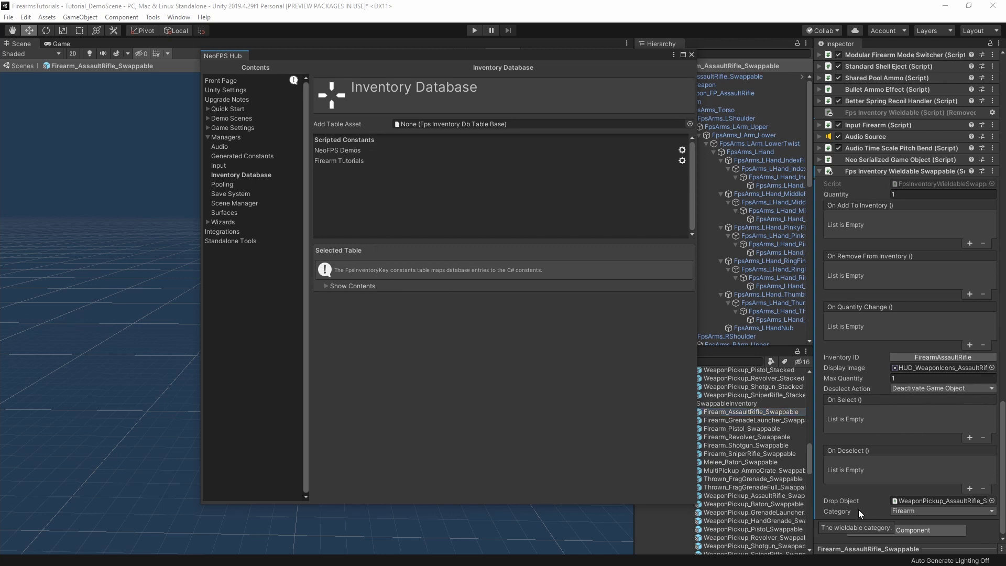
left_click(362, 286)
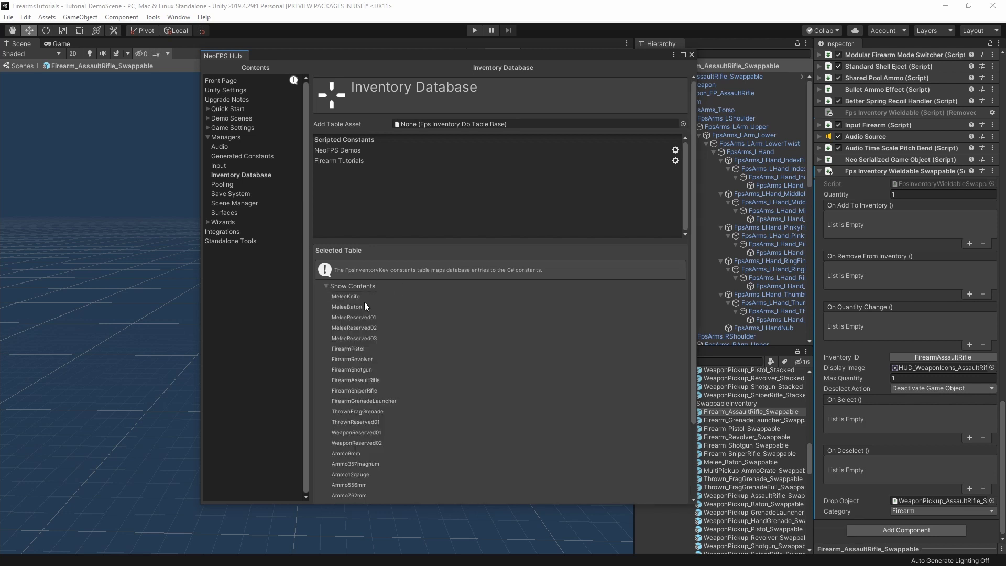
scroll(367, 341, "down", 1)
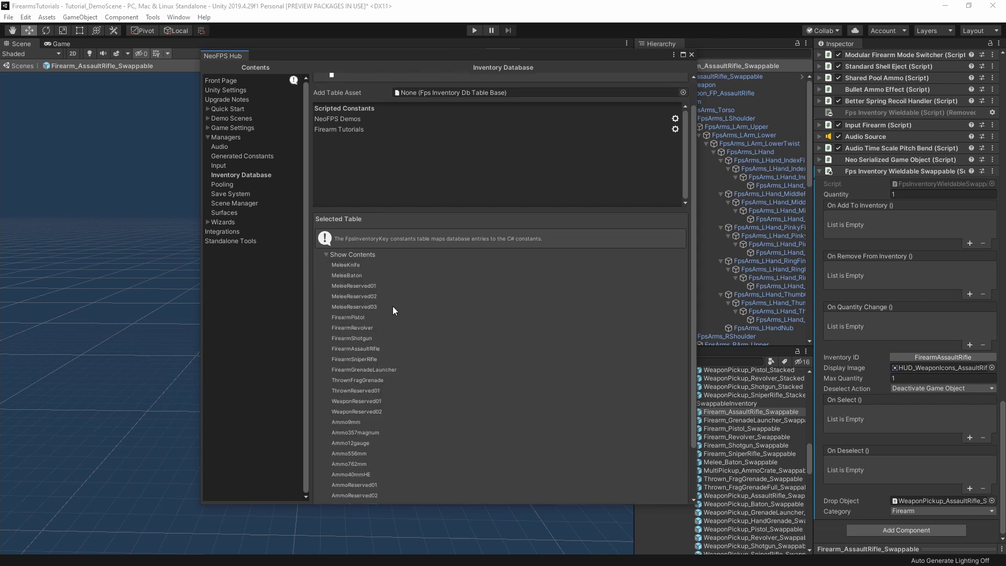
scroll(409, 341, "down", 2)
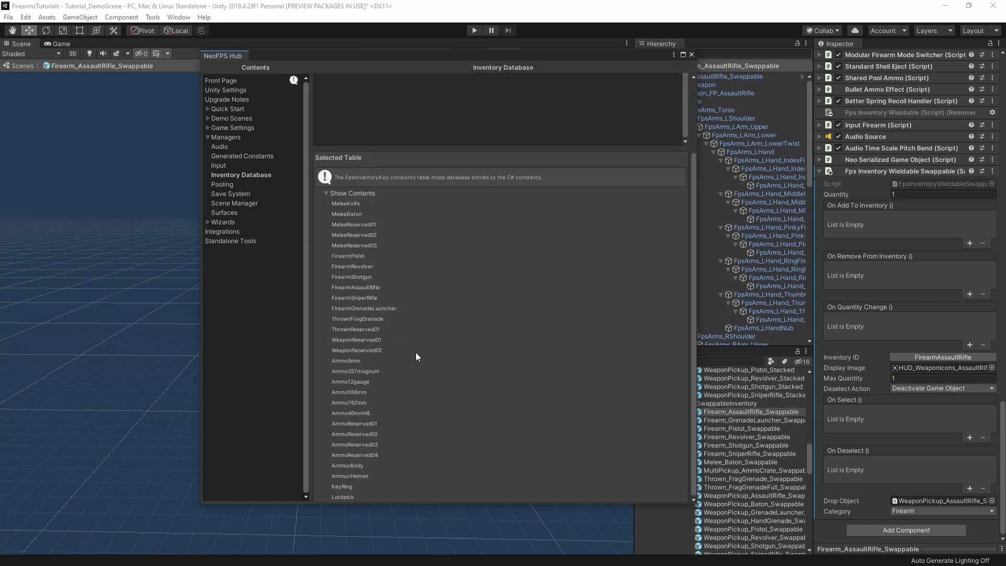
scroll(418, 353, "up", 3)
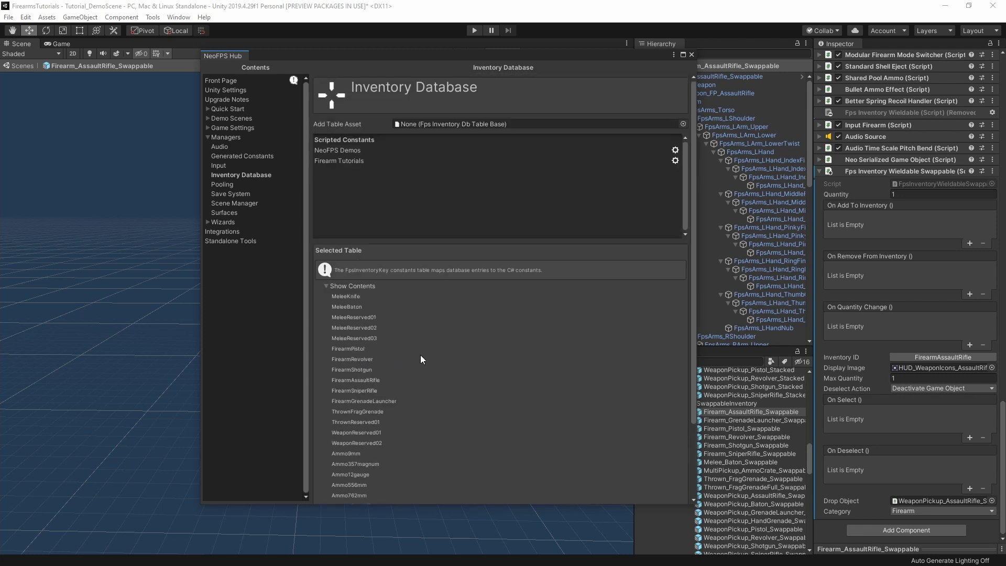
Select the NeoFPS Demos table and sort its entries by name, first ascending and finally descending.
left_click(367, 151)
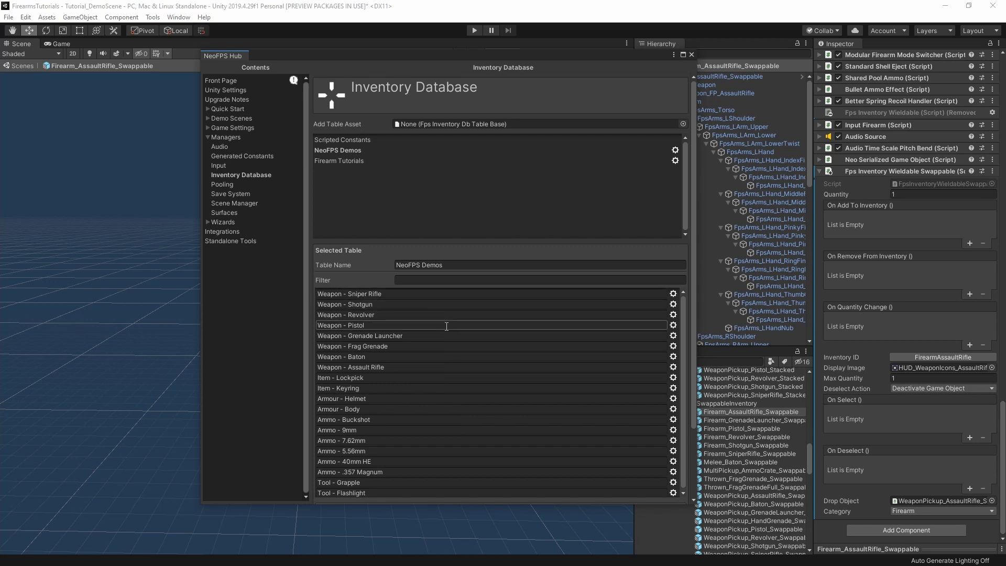
left_click(400, 296)
left_click(401, 293)
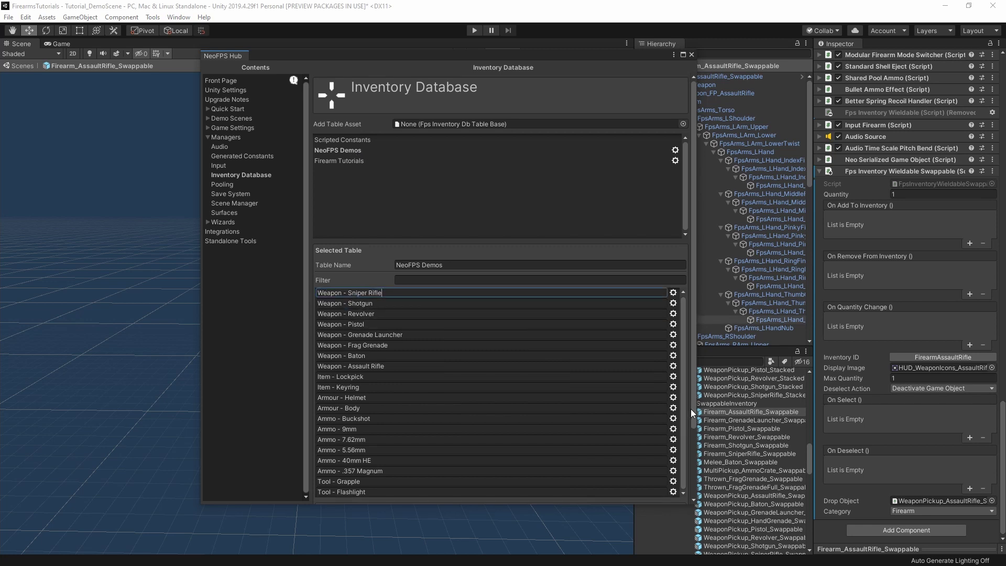
left_click_drag(691, 409, 688, 477)
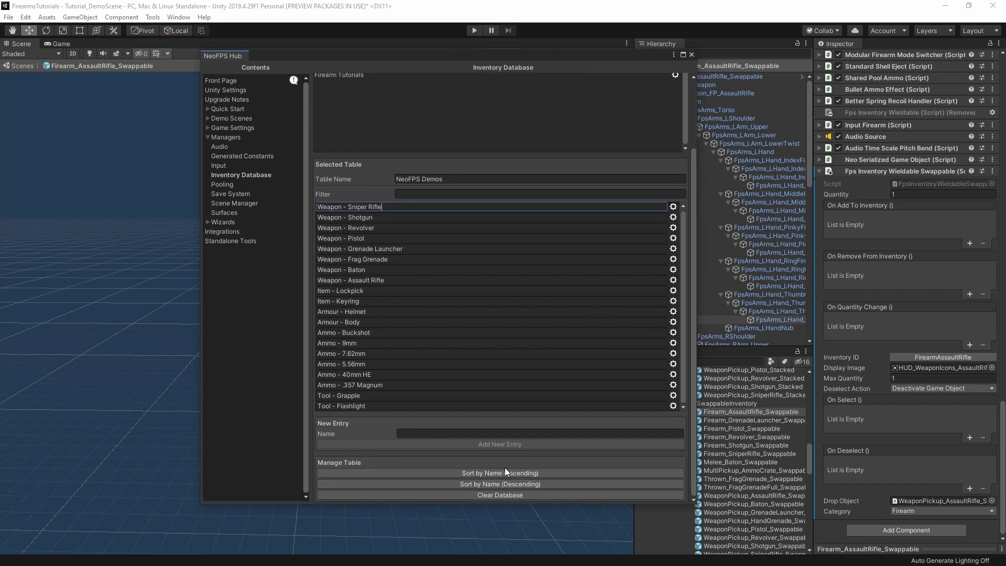
left_click(491, 473)
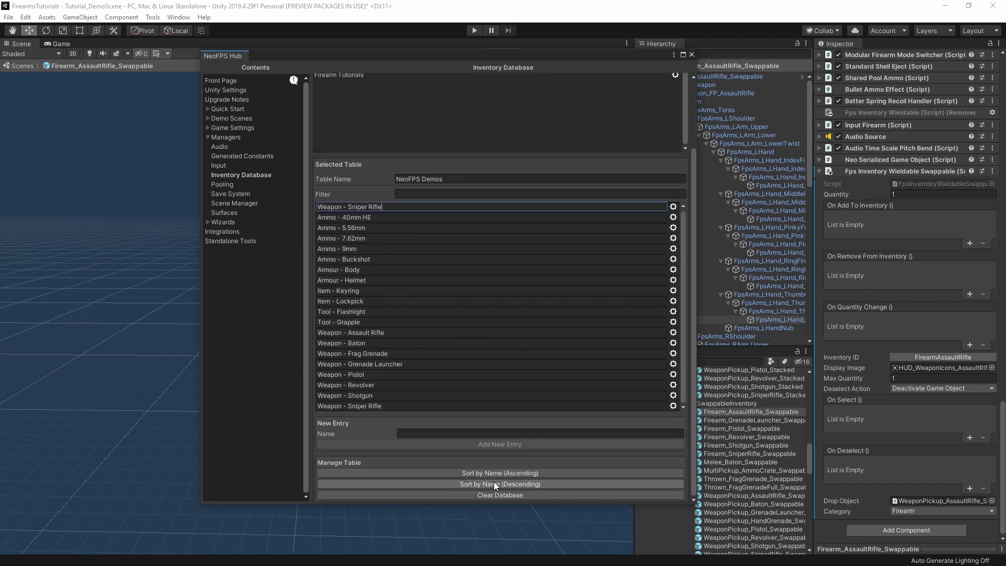
left_click(494, 483)
Copy the ID of the Weapon - Sniper Rifle entry in the NeoFPS Demos table.
left_click(379, 208)
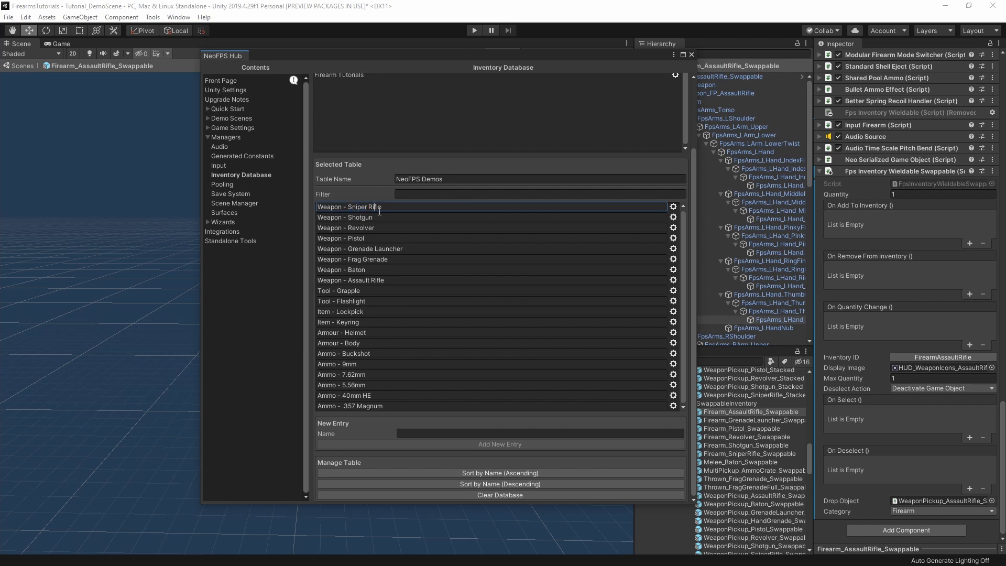
left_click(673, 206)
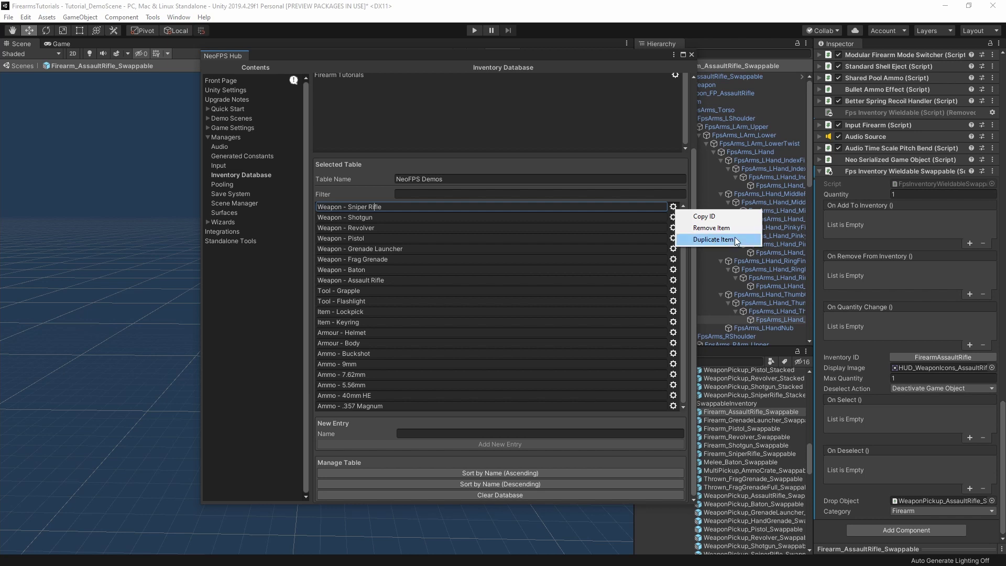
left_click(717, 216)
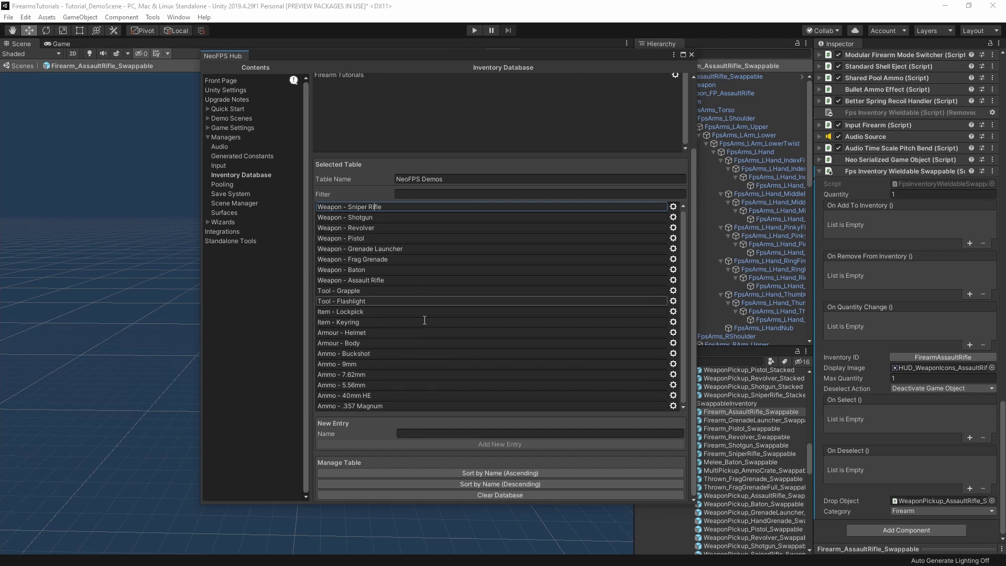
Select the Firearm Tutorials table in the inventory database and move the window clear of the hierarchy and project files.
scroll(428, 353, "up", 1)
scroll(422, 199, "up", 3)
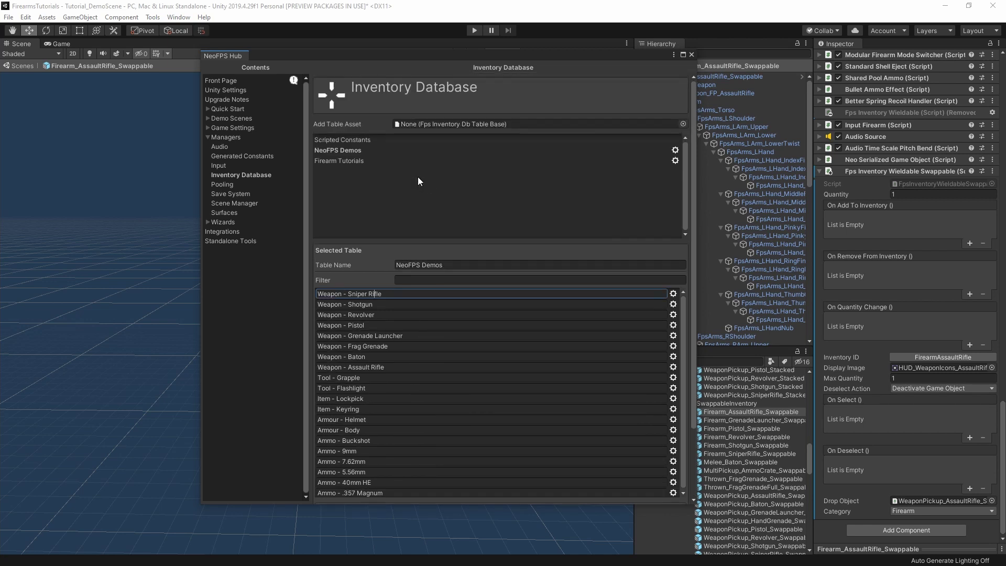
left_click(360, 161)
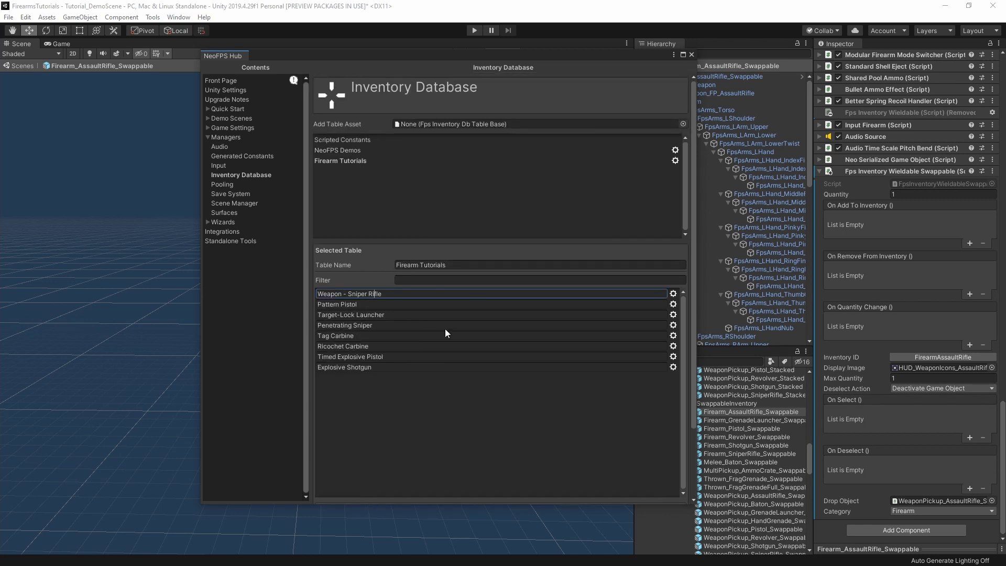
left_click_drag(570, 57, 467, 52)
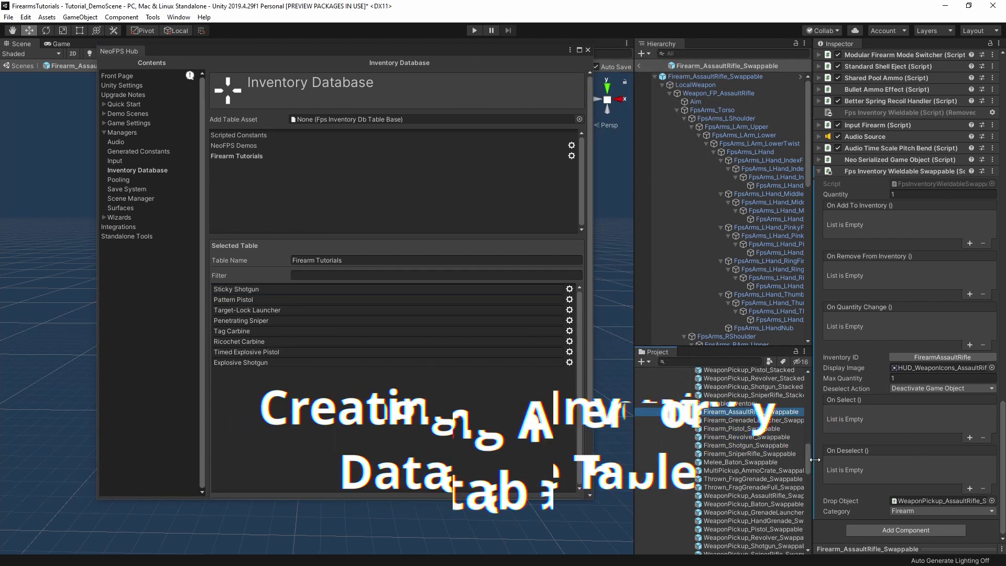
Create a NeoFPS inventory Database Table asset in the NeoFPS_Tutorial folder, keeping the default name FpsInventoryDbTable.
left_click_drag(809, 457, 813, 534)
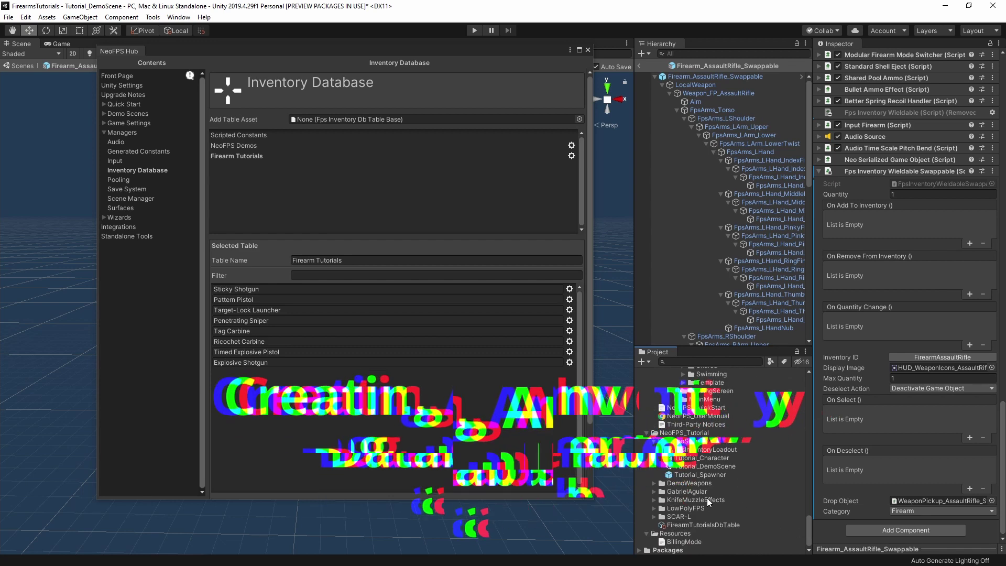
left_click(677, 434)
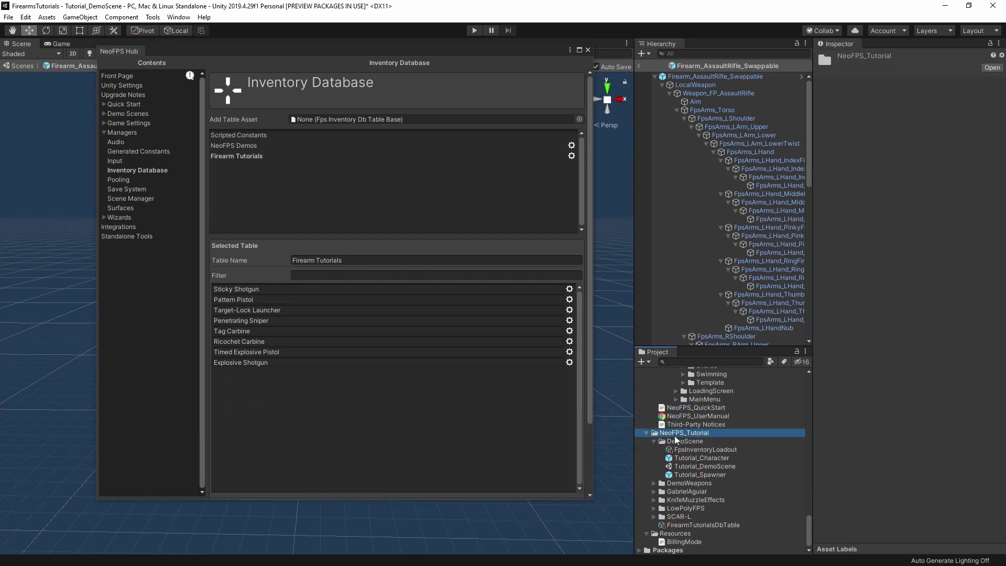
right_click(680, 435)
mouse_move(761, 172)
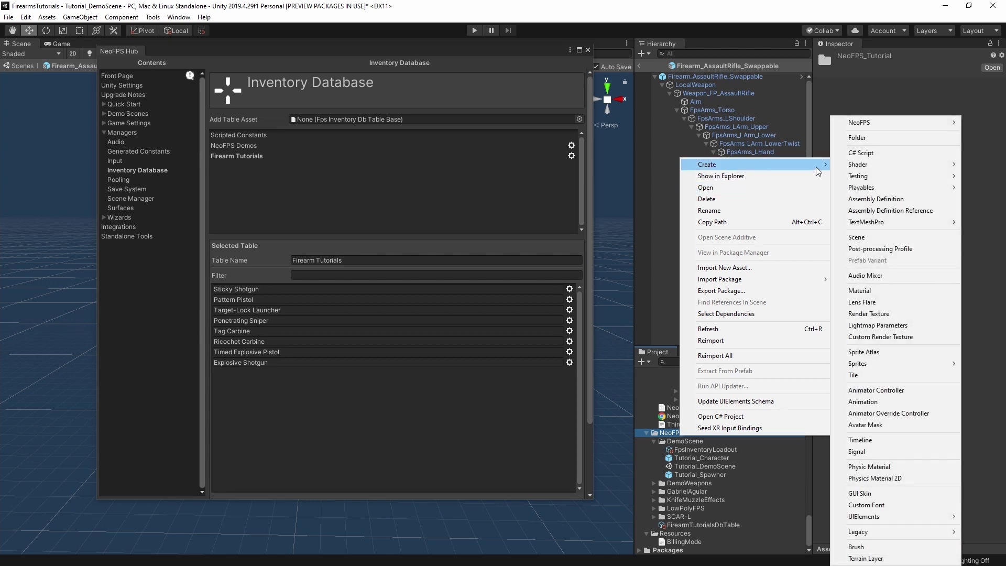
mouse_move(880, 123)
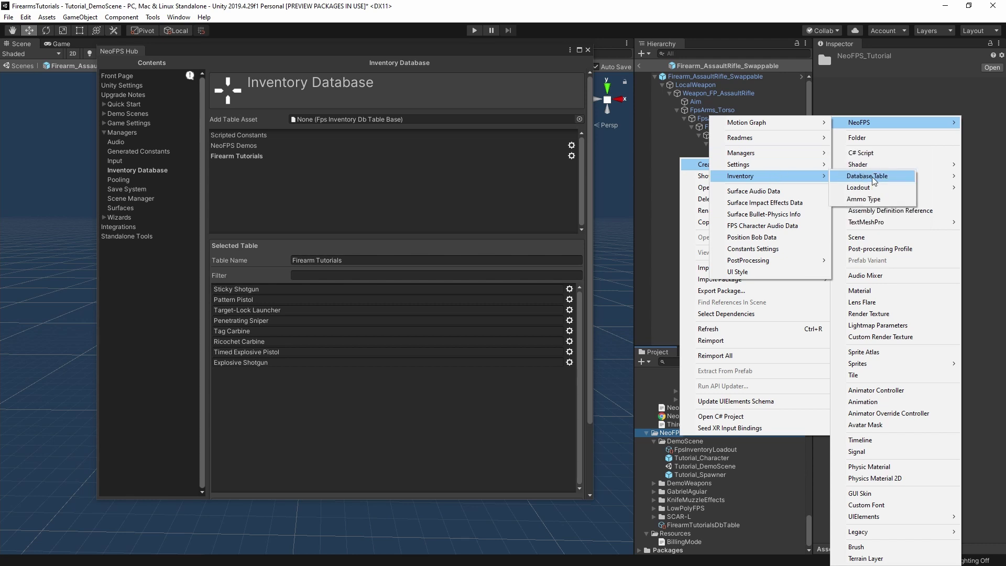
left_click(865, 177)
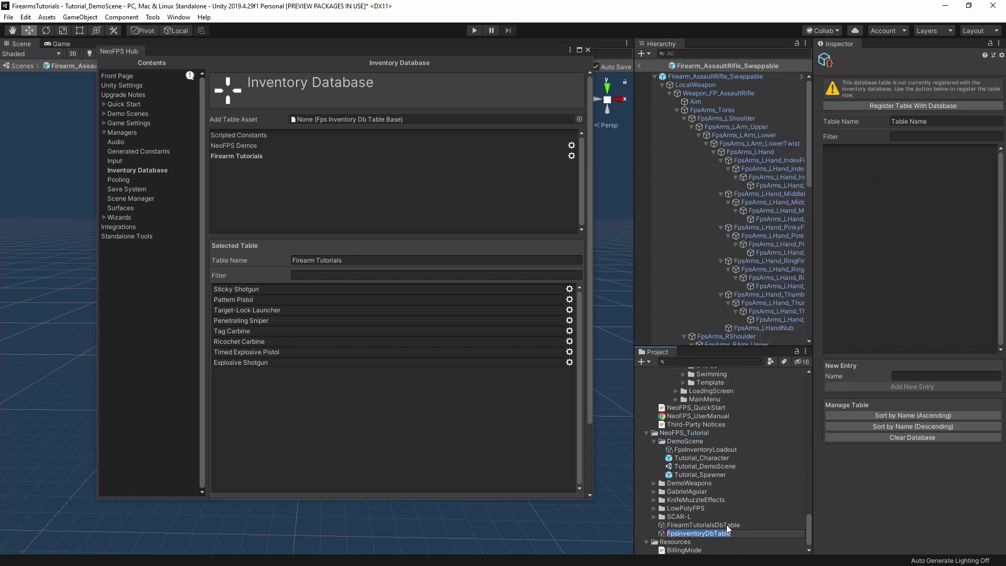
key("Return")
Set the new table's name to "Test Table" and register it with the inventory database.
left_click(927, 122)
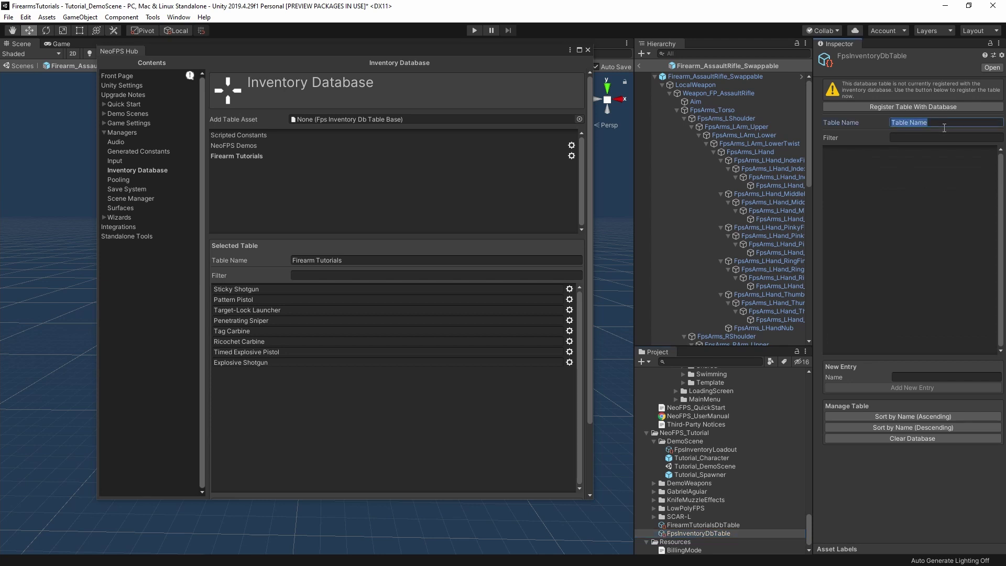
type("Test Table")
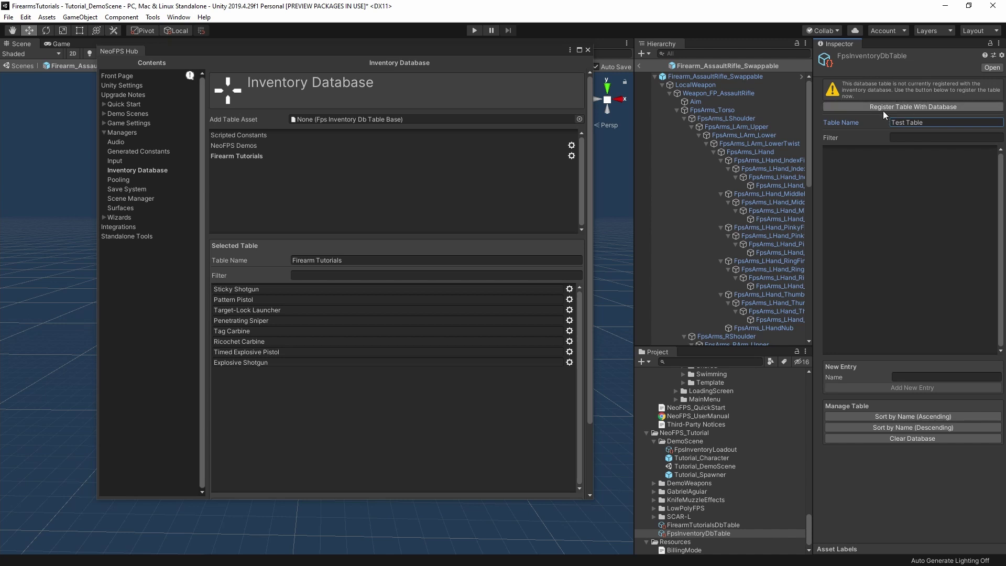
left_click(903, 107)
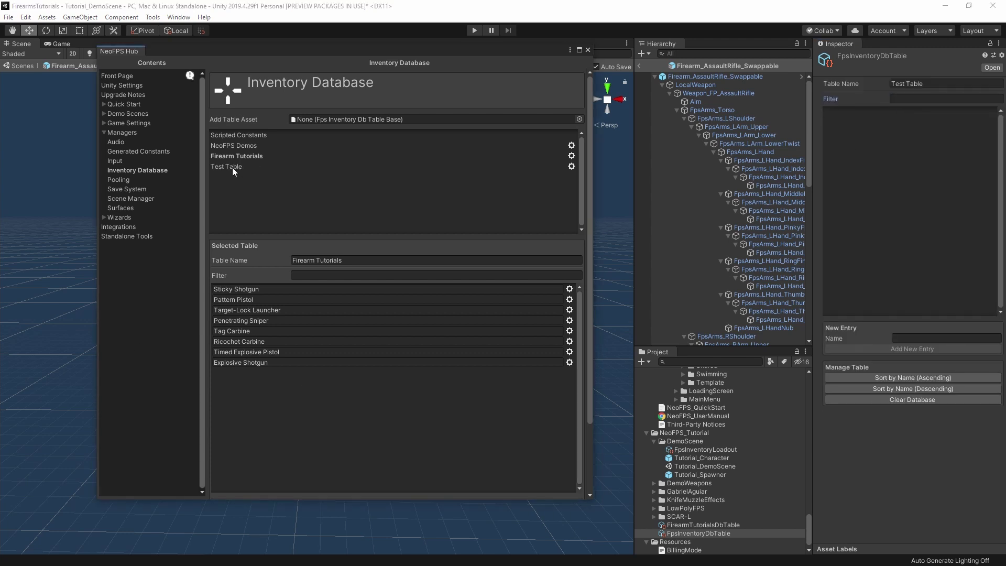
Select Test Table in the NeoFPS Hub's inventory database and review its entry and management options.
left_click(231, 167)
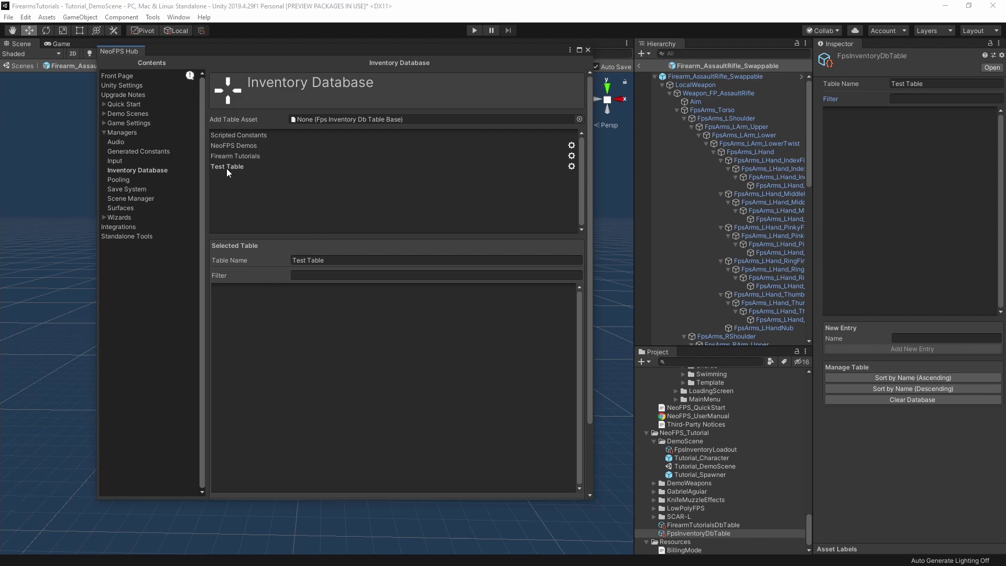
scroll(414, 348, "down", 3)
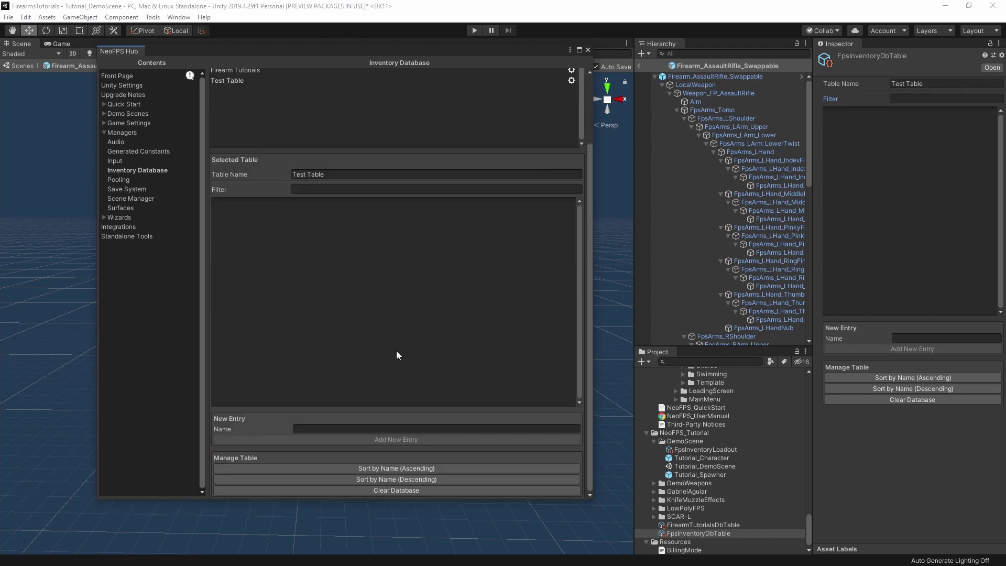
scroll(390, 356, "up", 3)
scroll(388, 356, "down", 3)
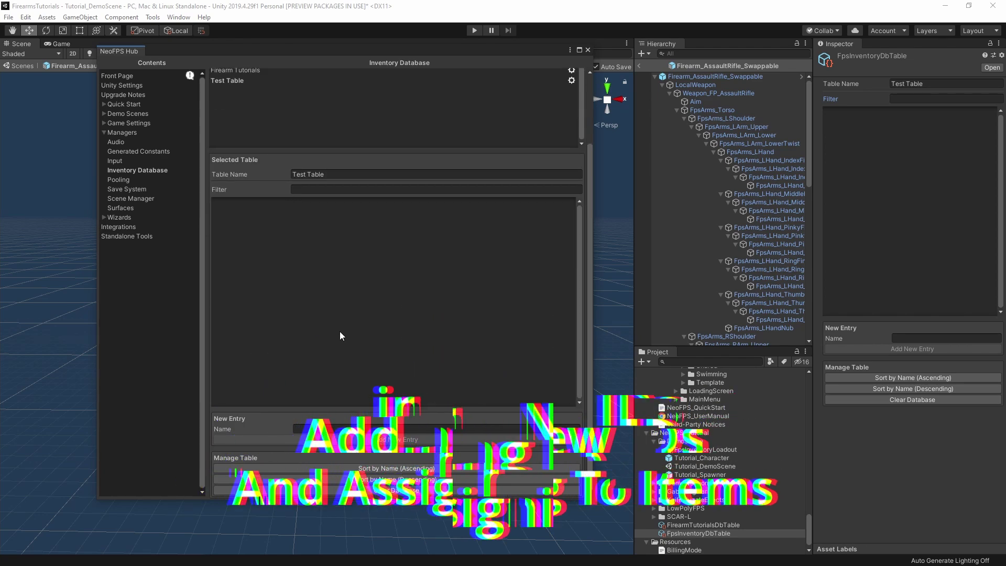
Add an entry named "Demo Gun" to the FpsInventoryDbTable asset and check it in the NeoFPS Hub.
left_click(684, 526)
left_click(697, 533)
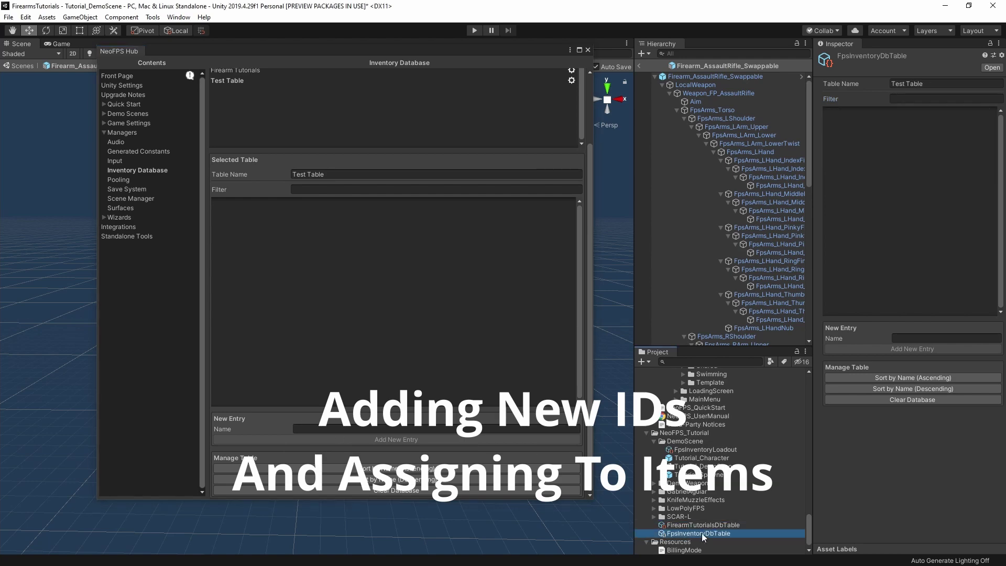
left_click(926, 339)
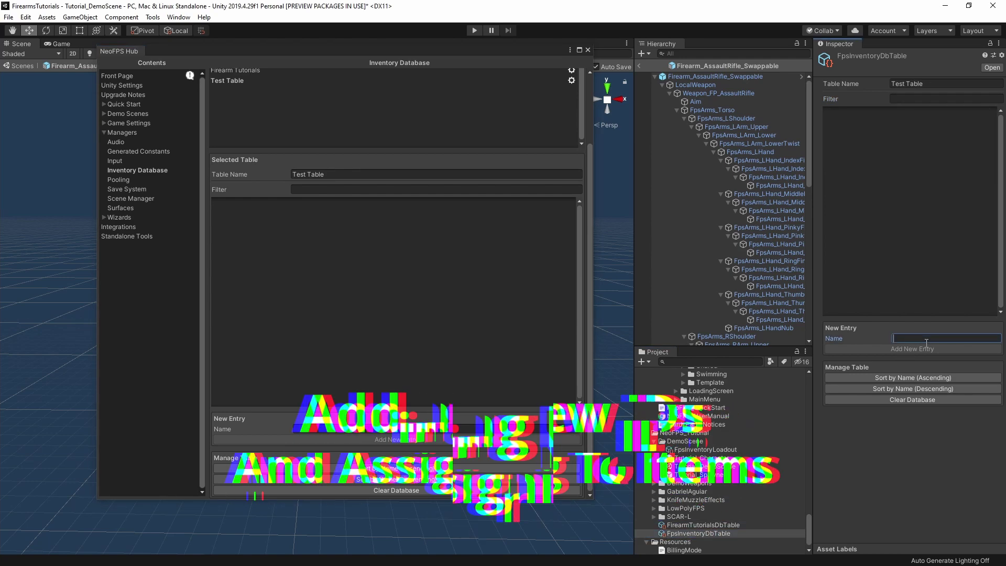
type("Demo ")
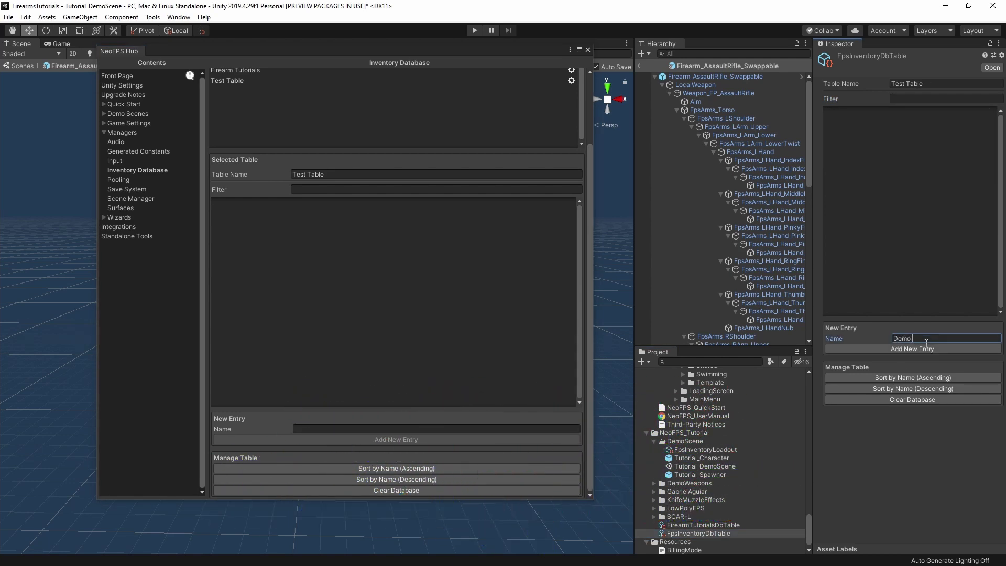
type("Gun")
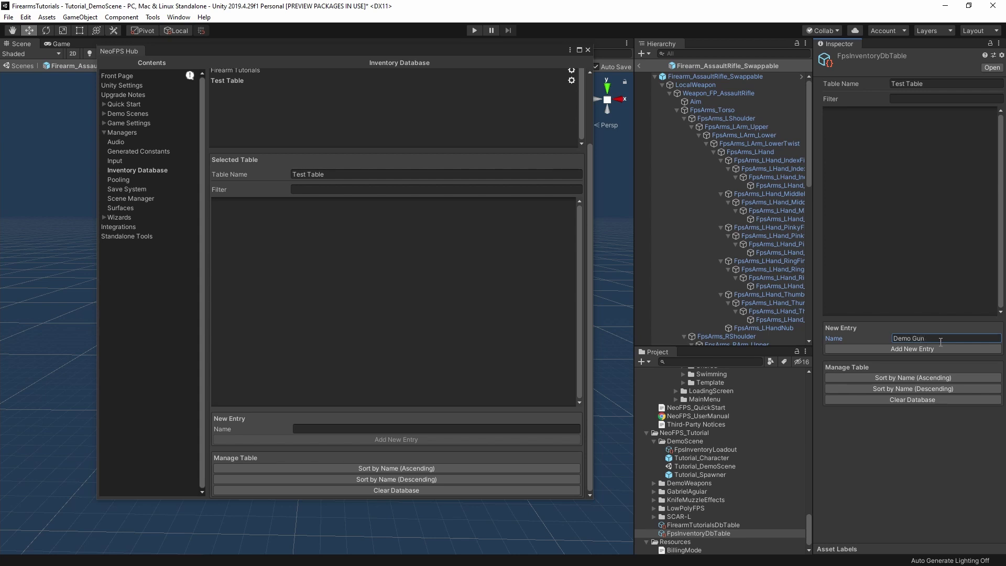
left_click(914, 349)
left_click(909, 113)
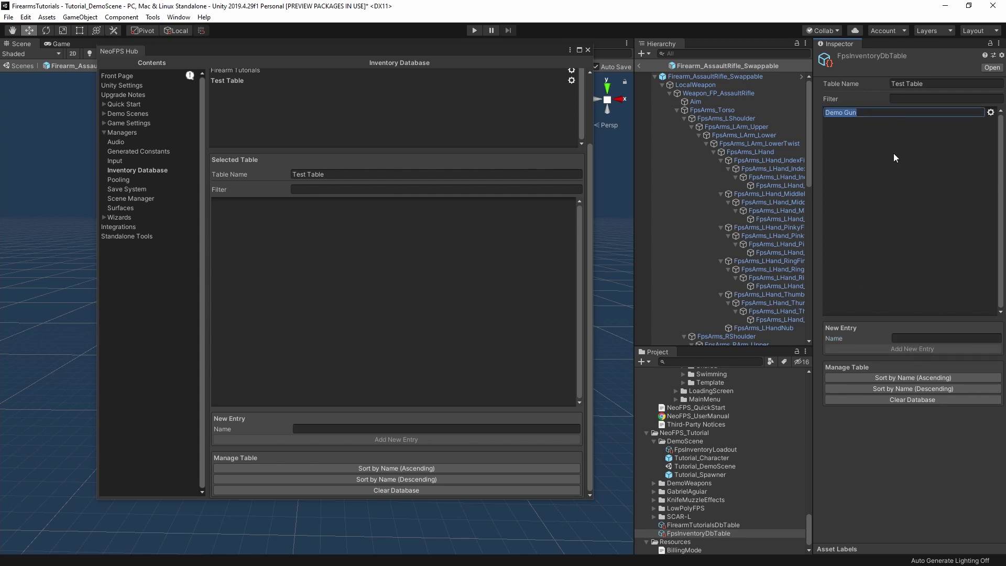
left_click(385, 62)
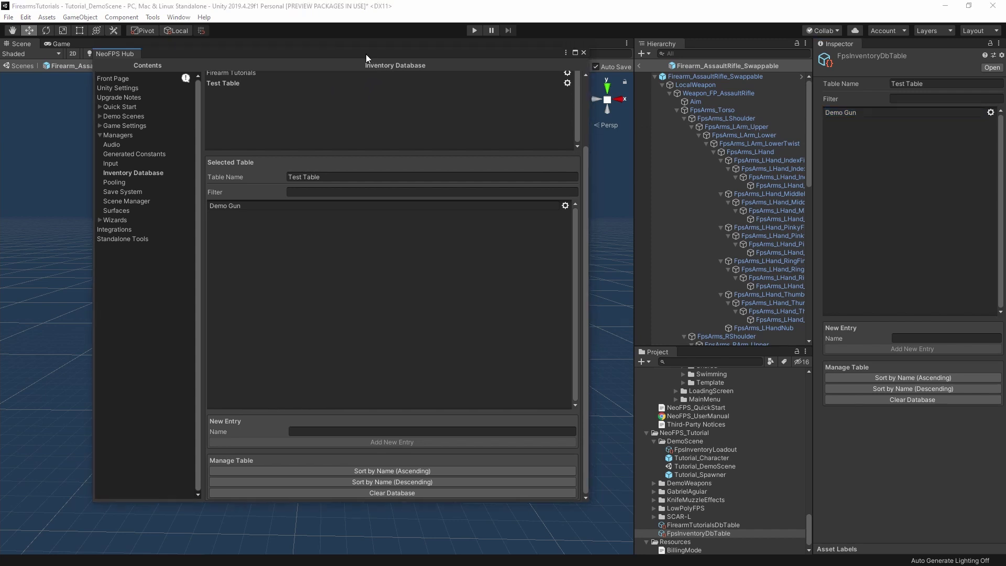
Set the Inventory ID on the Firearm_AssaultRifle_Swappable prefab's wieldable component to Demo Gun from Test Table.
scroll(779, 451, "up", 15)
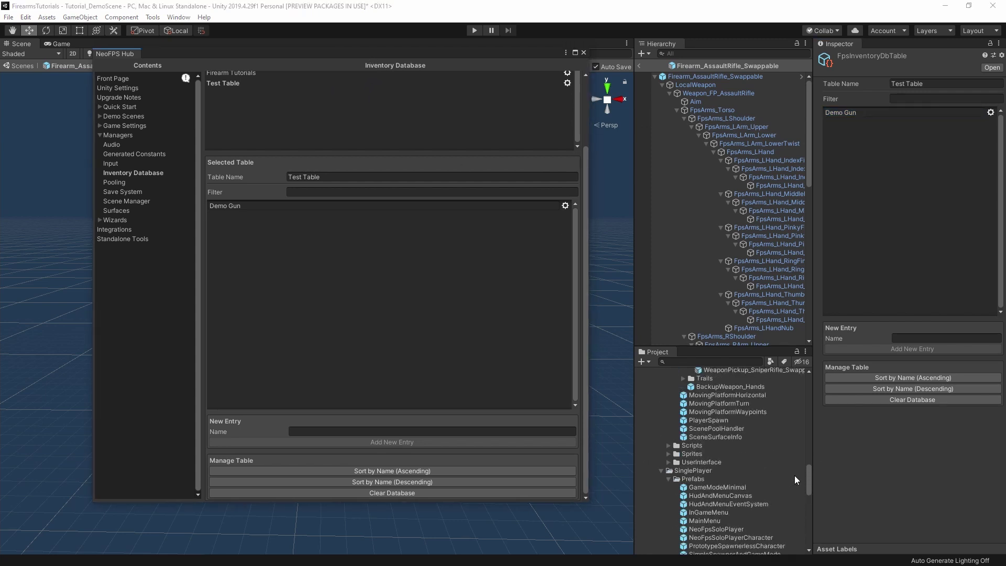
scroll(791, 474, "up", 3)
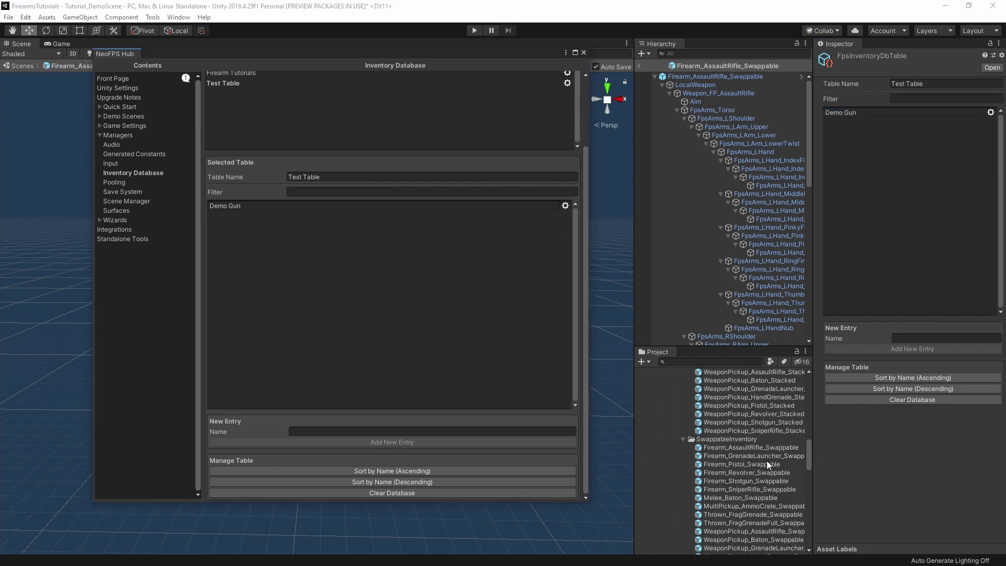
left_click(744, 448)
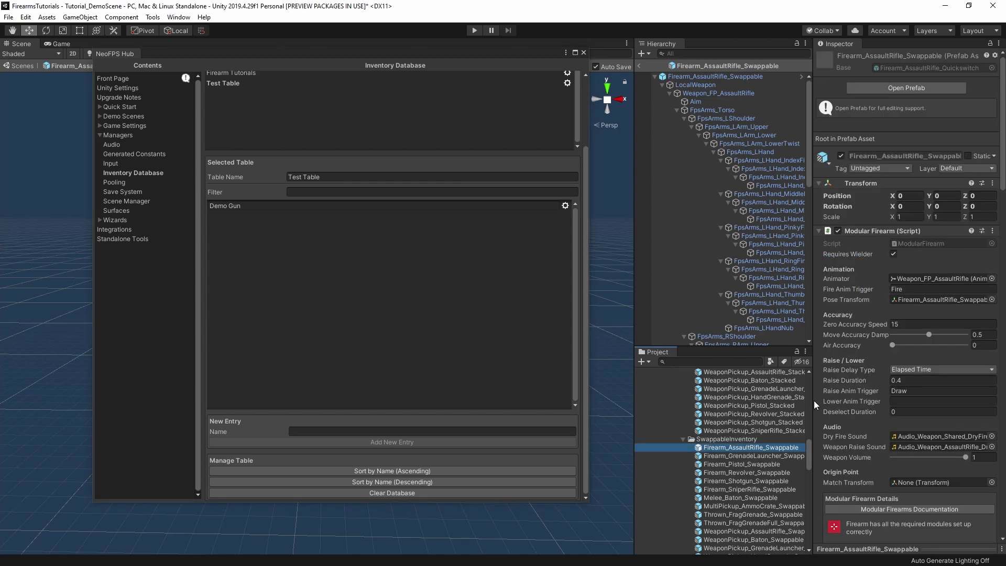
scroll(923, 328, "down", 10)
scroll(916, 313, "down", 5)
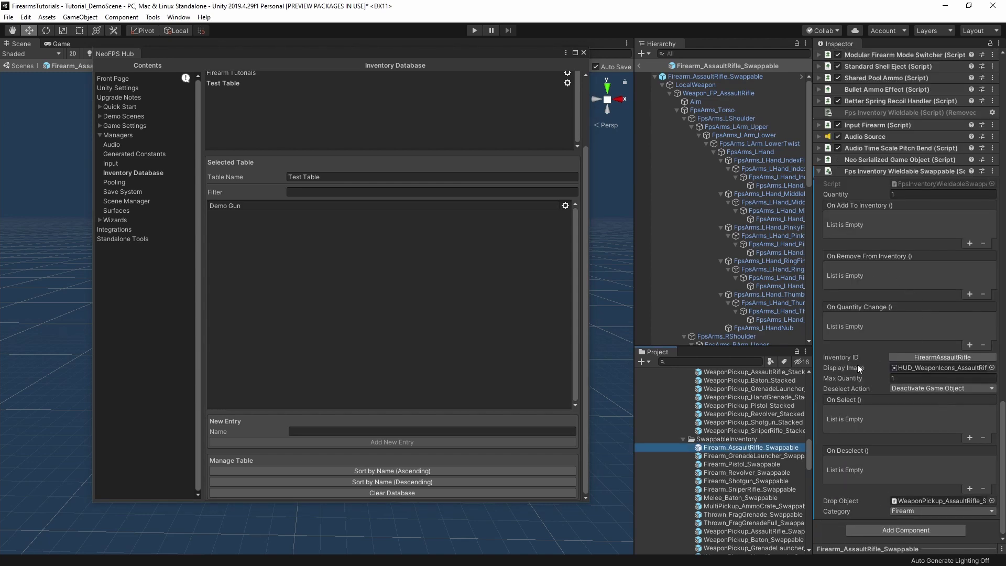
left_click(939, 357)
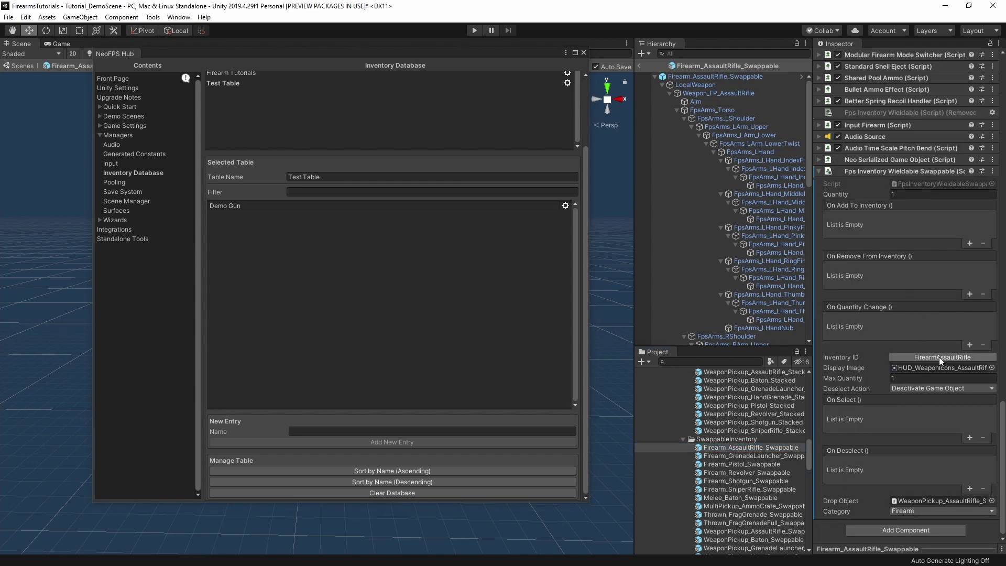
left_click_drag(601, 132, 488, 115)
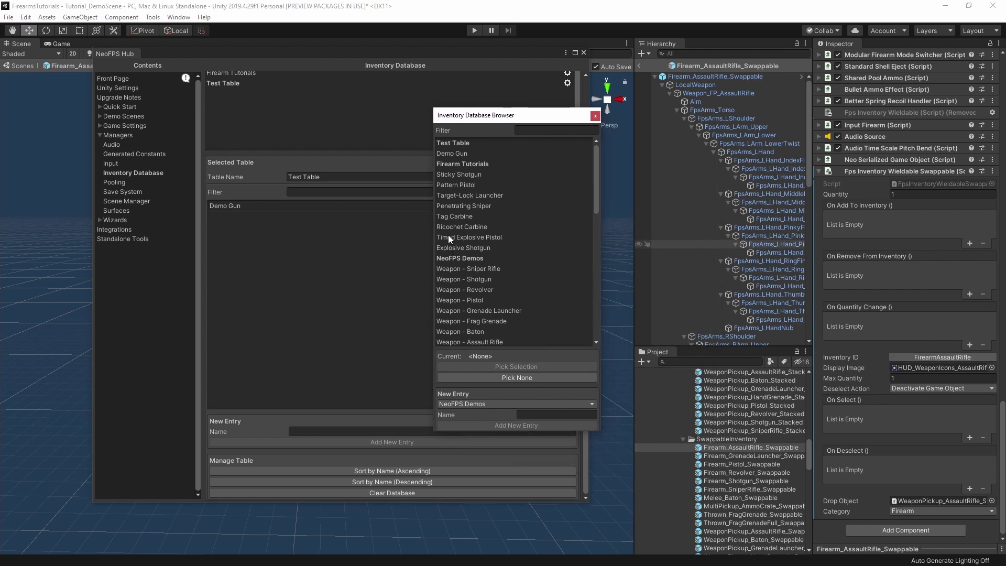
left_click(454, 152)
double_click(467, 152)
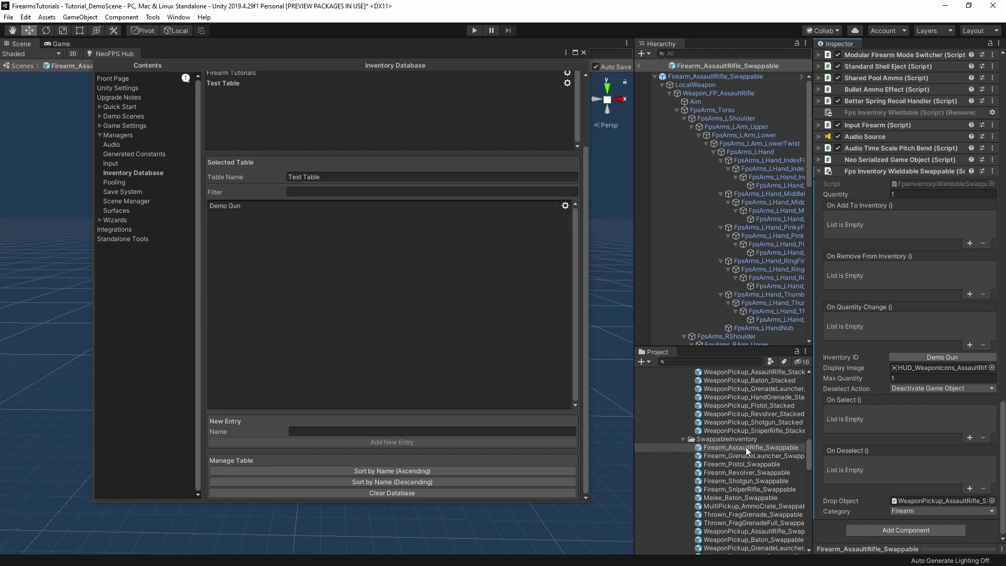
Add a "New Gun" entry to Test Table through the Inventory Database Browser and assign it as the prefab's Inventory ID.
left_click(921, 357)
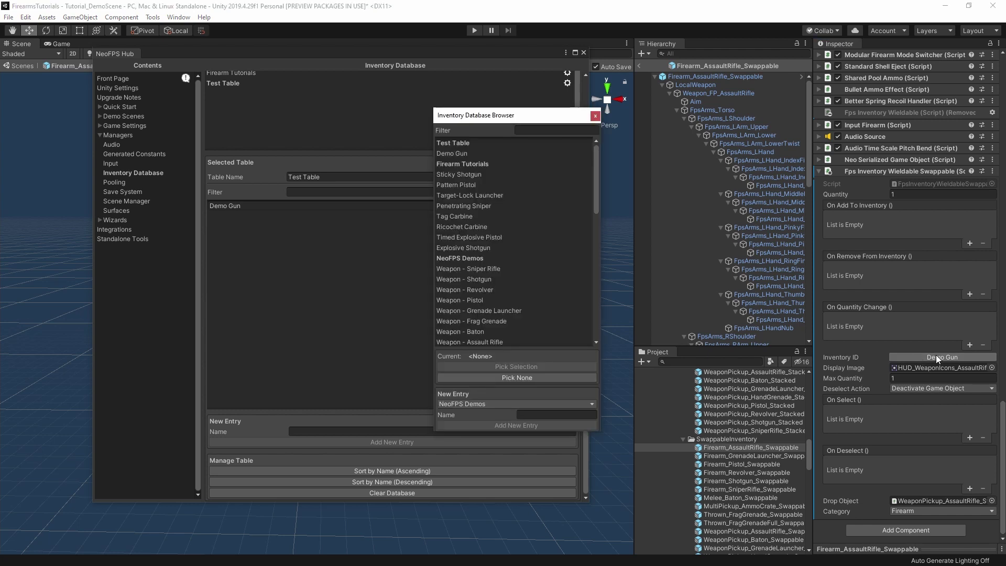
left_click_drag(477, 116, 479, 88)
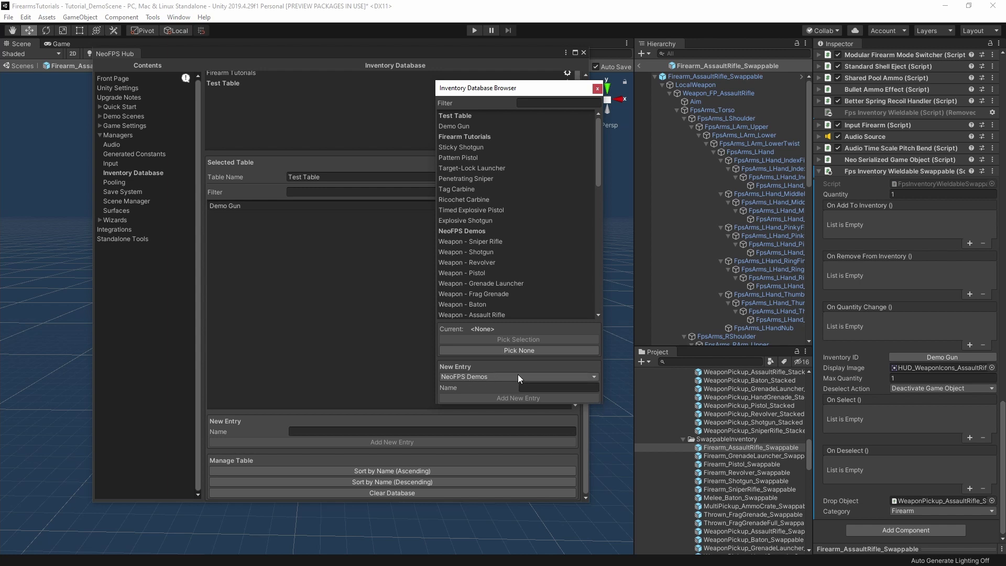
left_click(485, 378)
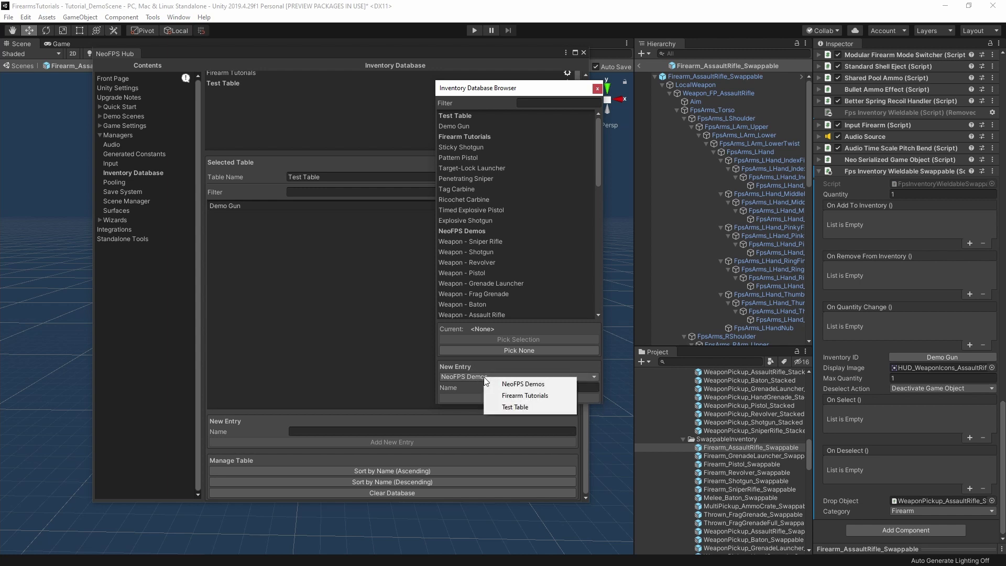
left_click(514, 408)
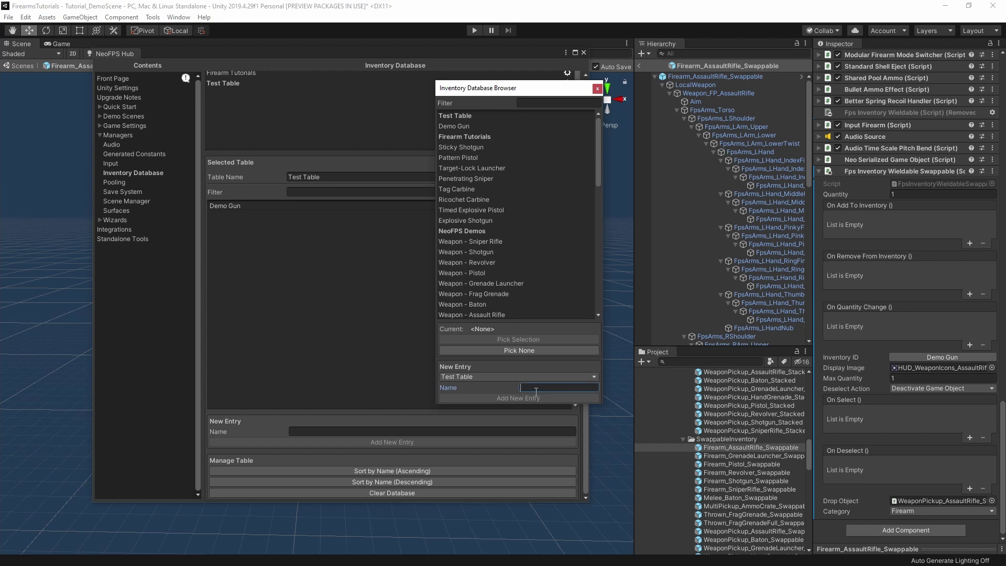
type("New Gun")
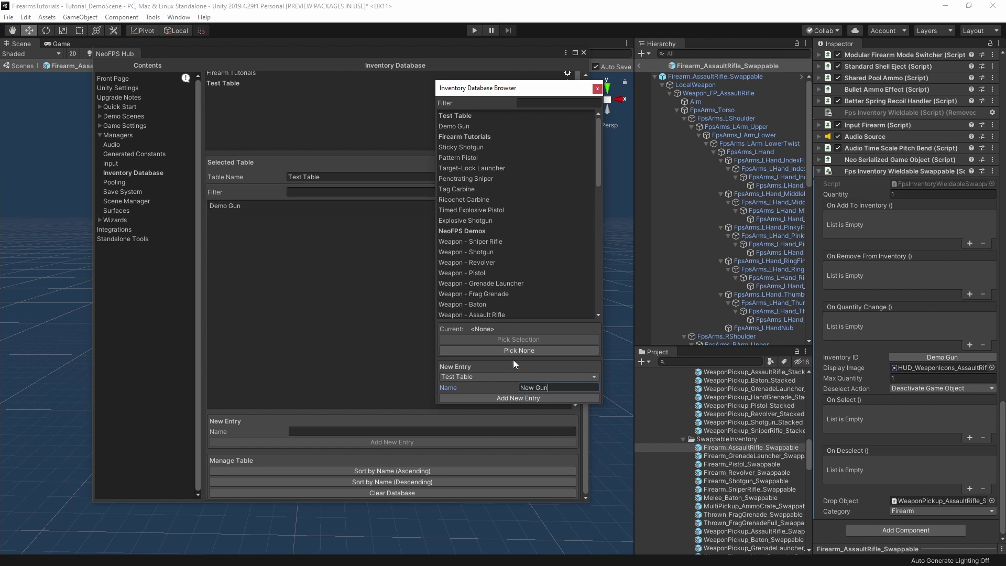
left_click(531, 398)
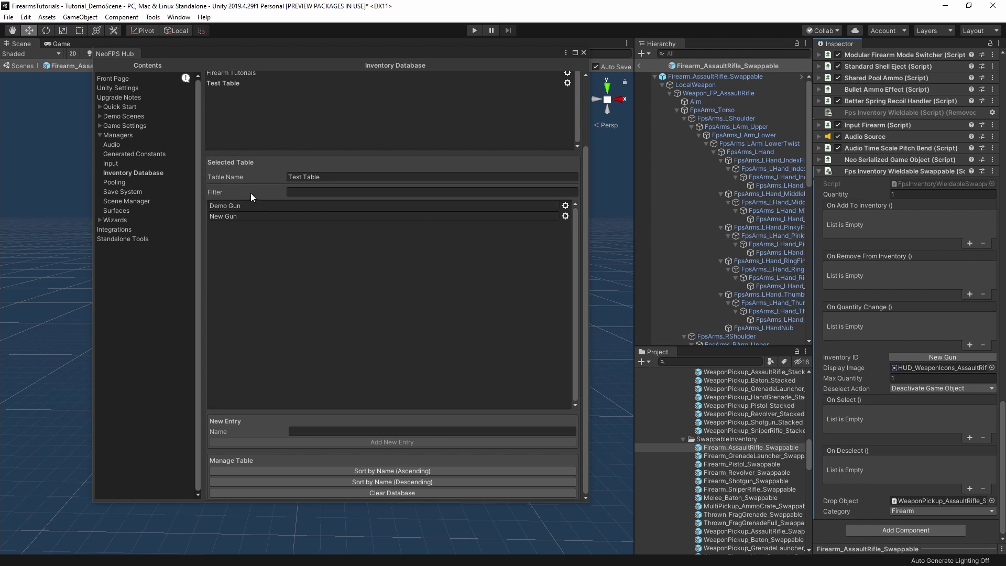
Rename the New Gun entry in Test Table as "New Gun 2".
left_click(212, 218)
left_click(250, 219)
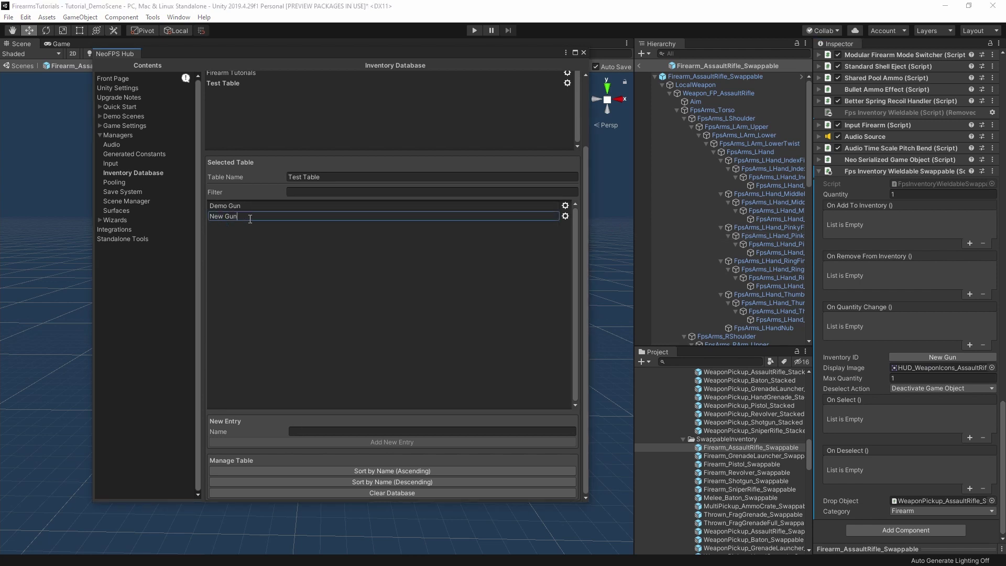
type("2")
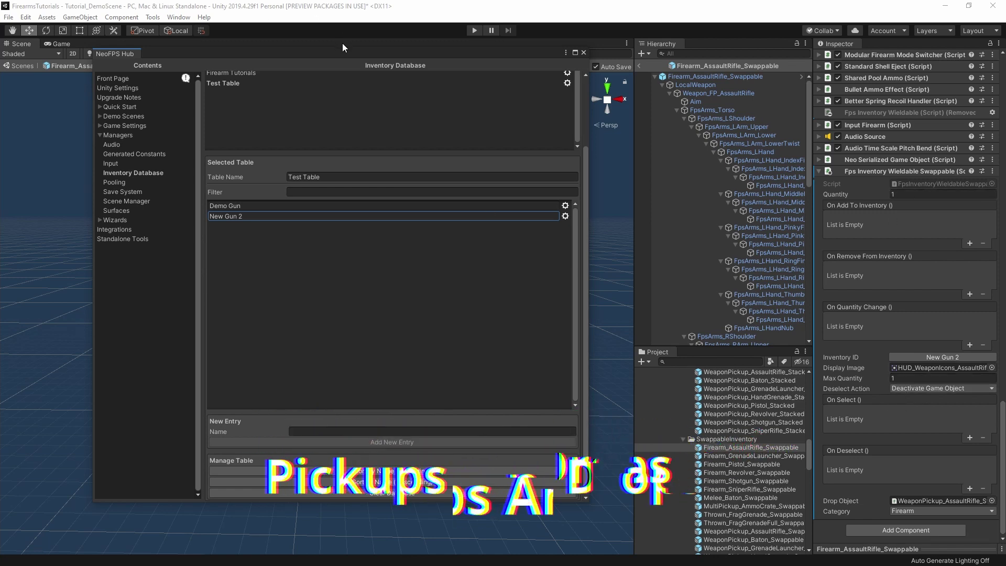
Close the NeoFPS Hub and leave prefab editing to return to Tutorial_DemoScene.
left_click_drag(322, 53, 451, 46)
left_click(548, 60)
left_click(639, 66)
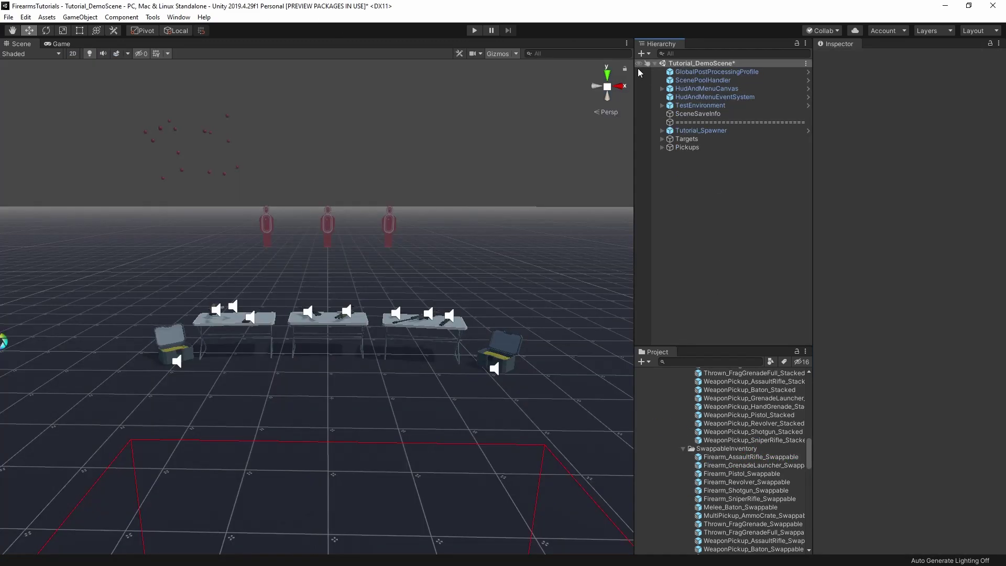
Inspect the FpsInventoryLoadout asset used as the Starting Loadout of Tutorial_Spawner.
left_click(662, 130)
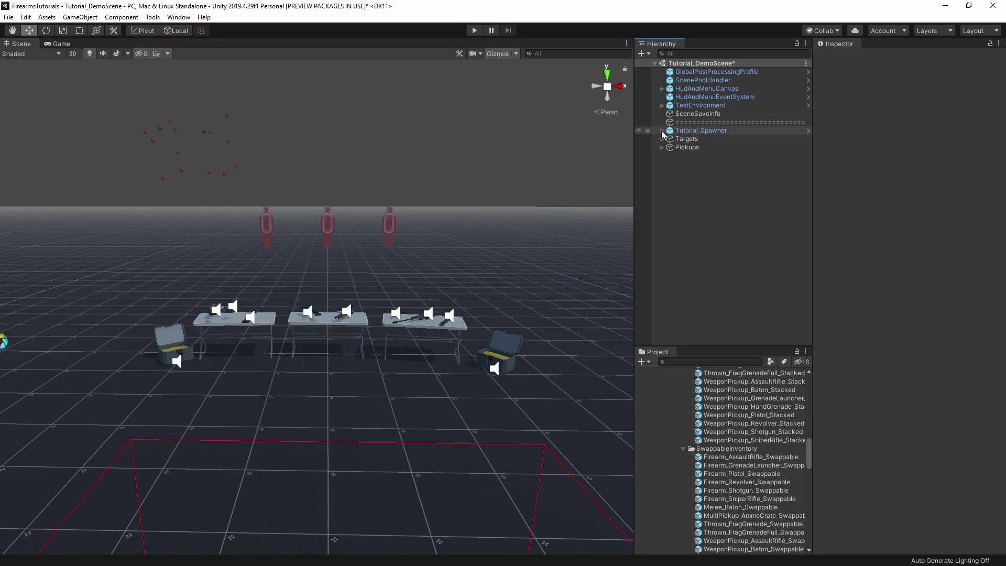
left_click(705, 132)
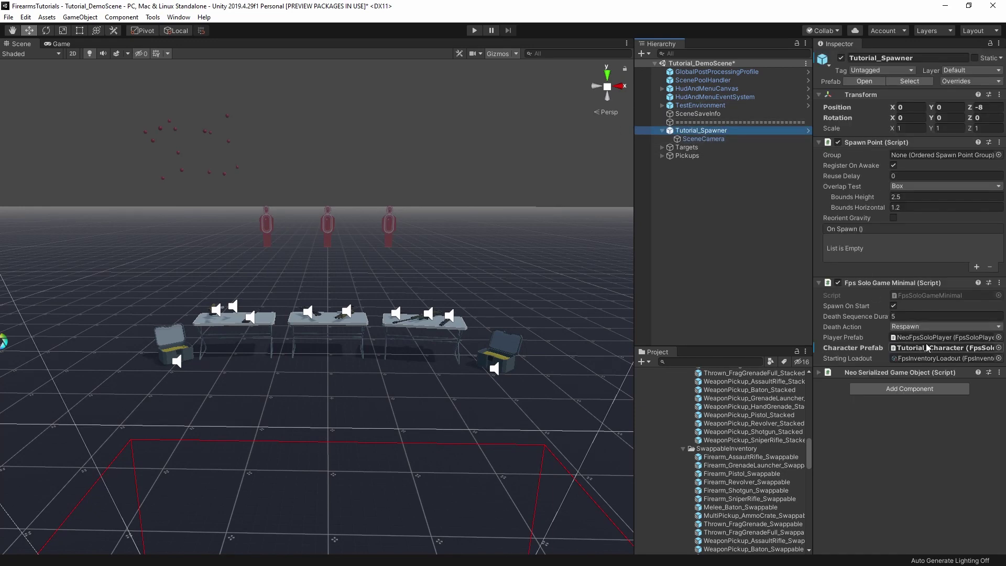
left_click(919, 348)
left_click(914, 359)
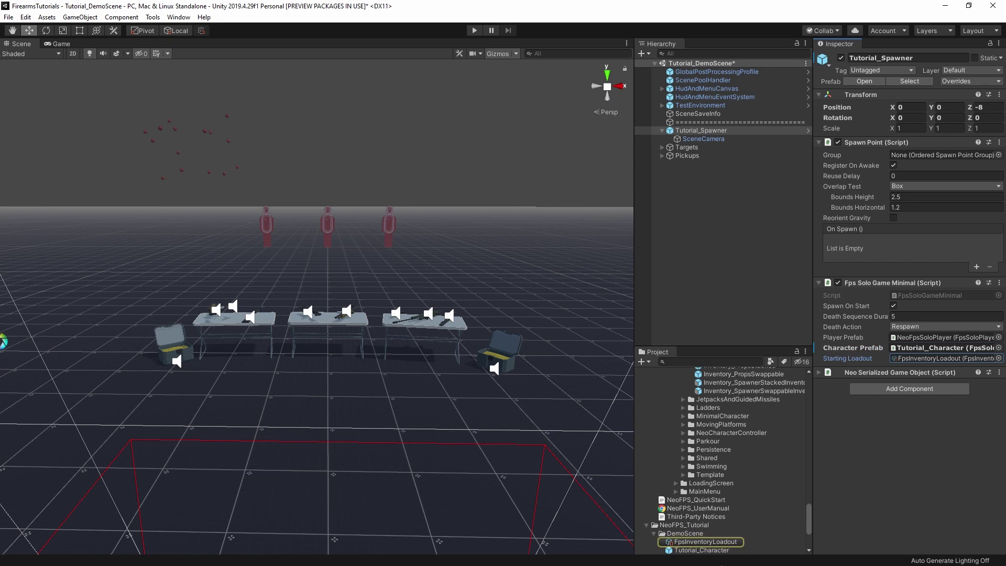
left_click(706, 542)
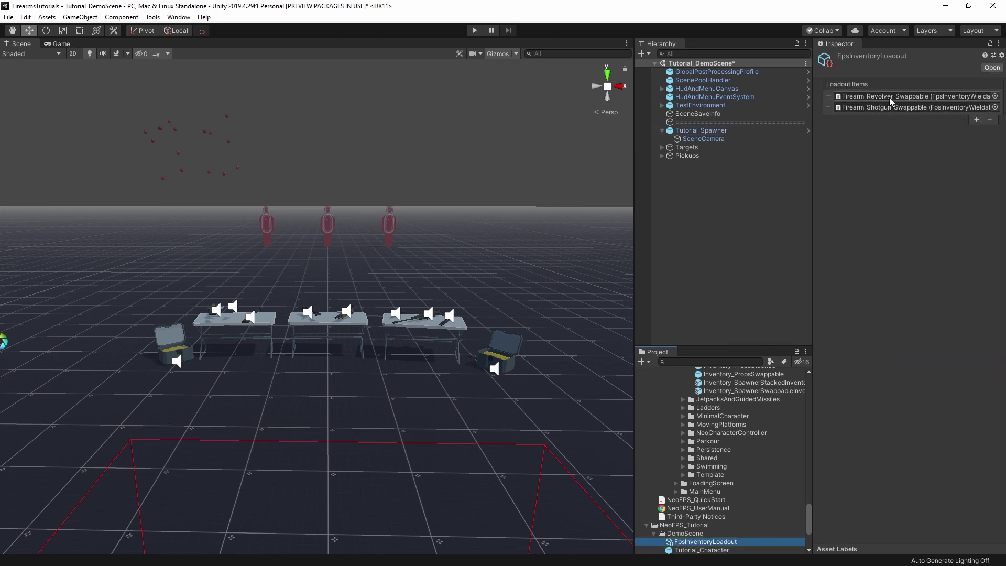
Inspect the Firearm_Shotgun_Swappable prefab from the loadout, examining the Drop Object of its swappable wieldable component.
left_click(876, 108)
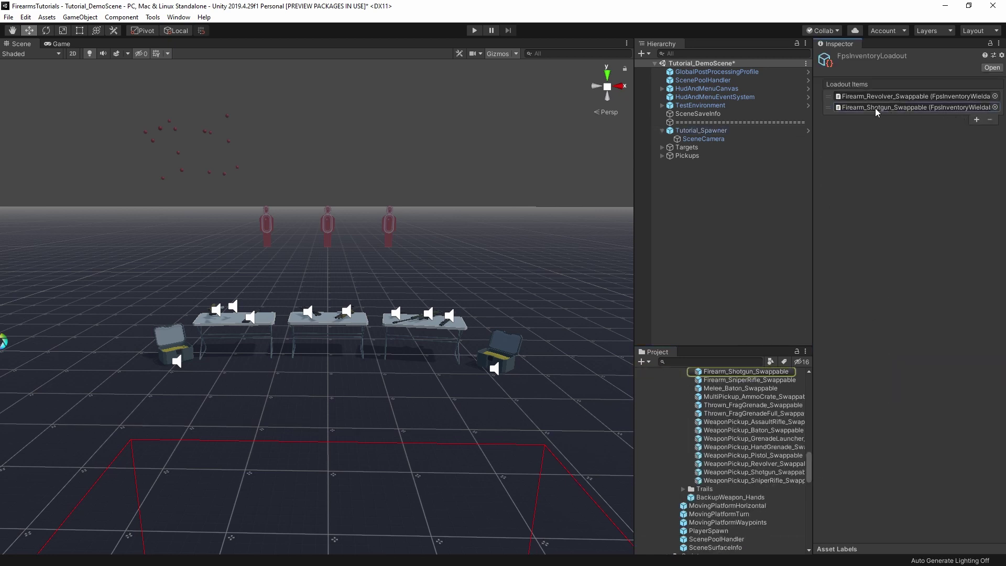
left_click(736, 372)
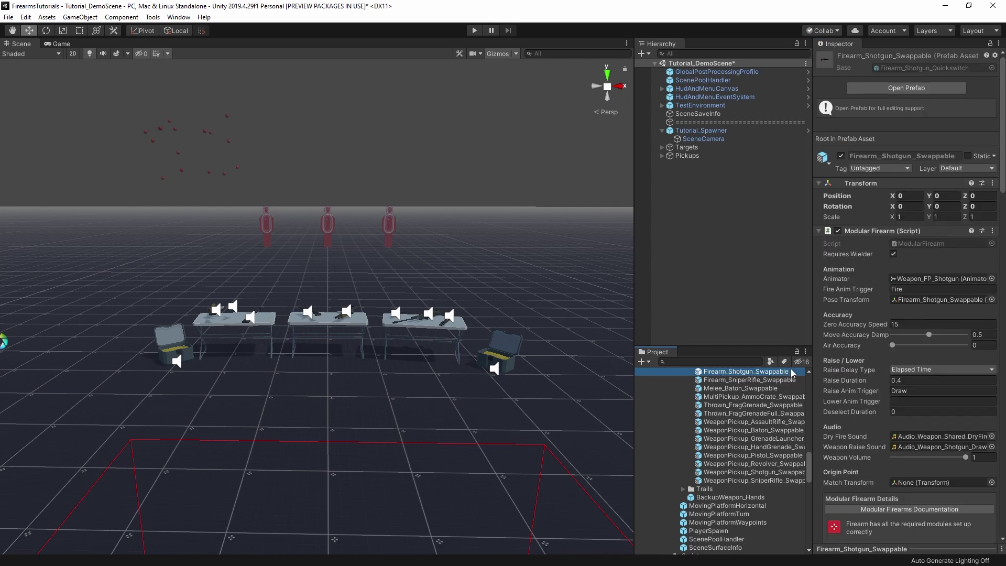
scroll(884, 247, "down", 10)
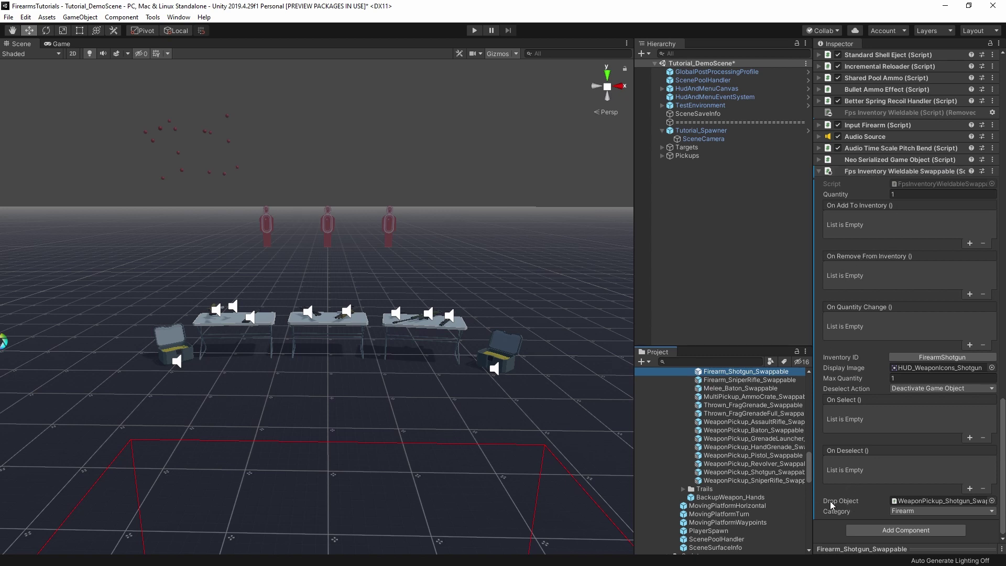
left_click(917, 501)
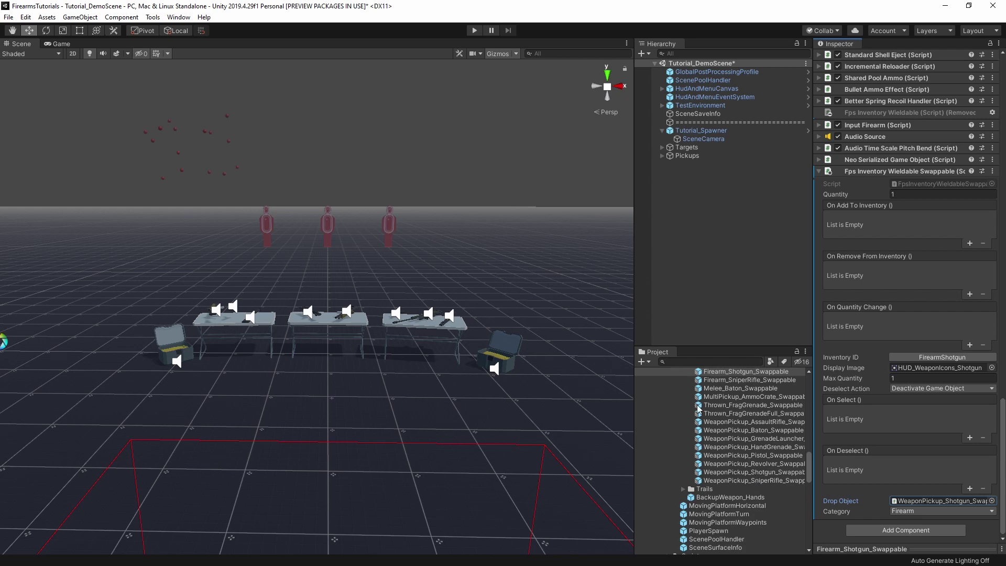
Play-test the scene by dropping the equipped shotgun and picking it back up from the floor.
left_click(474, 31)
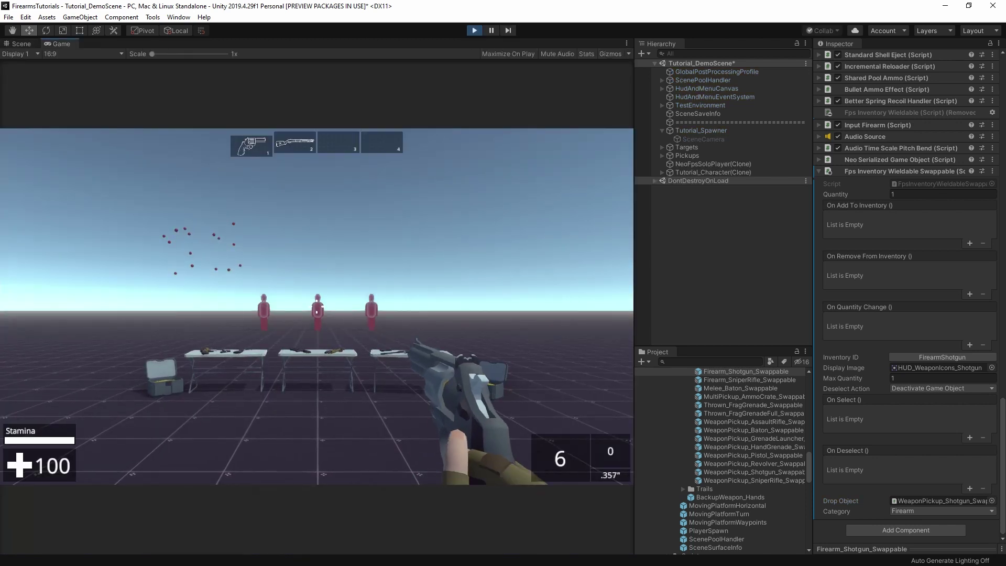
key("2")
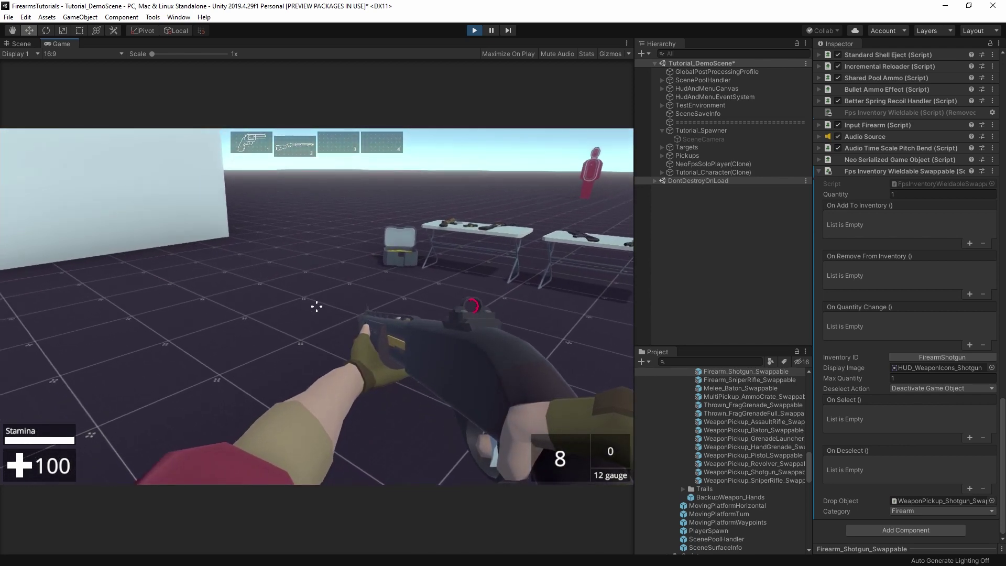
key("g")
key("w")
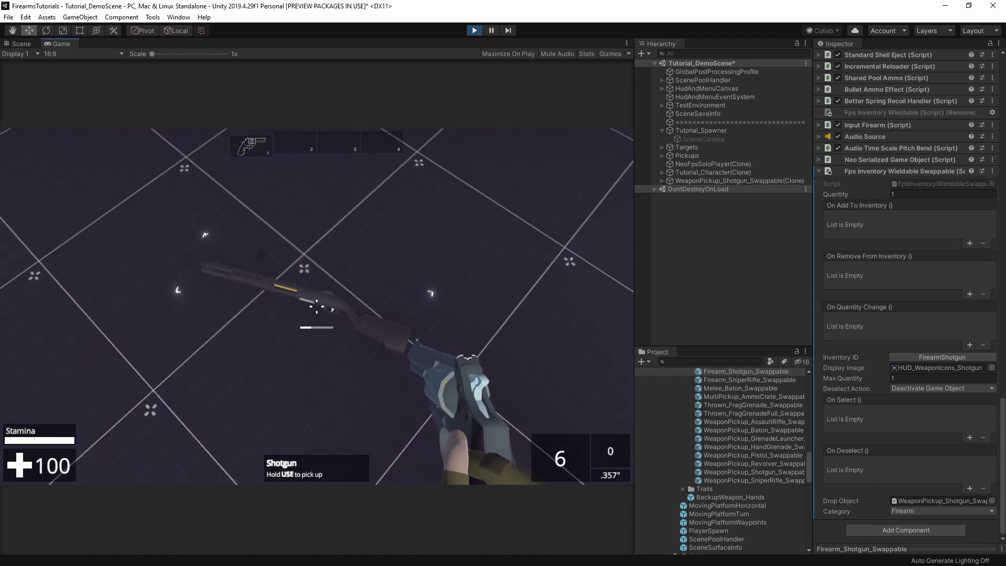
key("f")
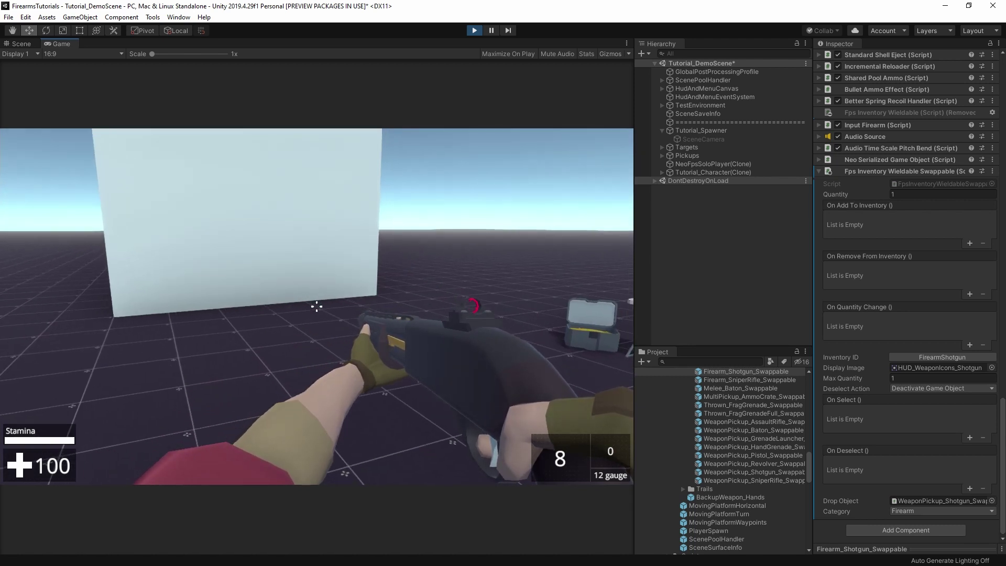
Drop and retrieve the shotgun after firing three shots at the wall, and end play mode.
left_click(317, 306)
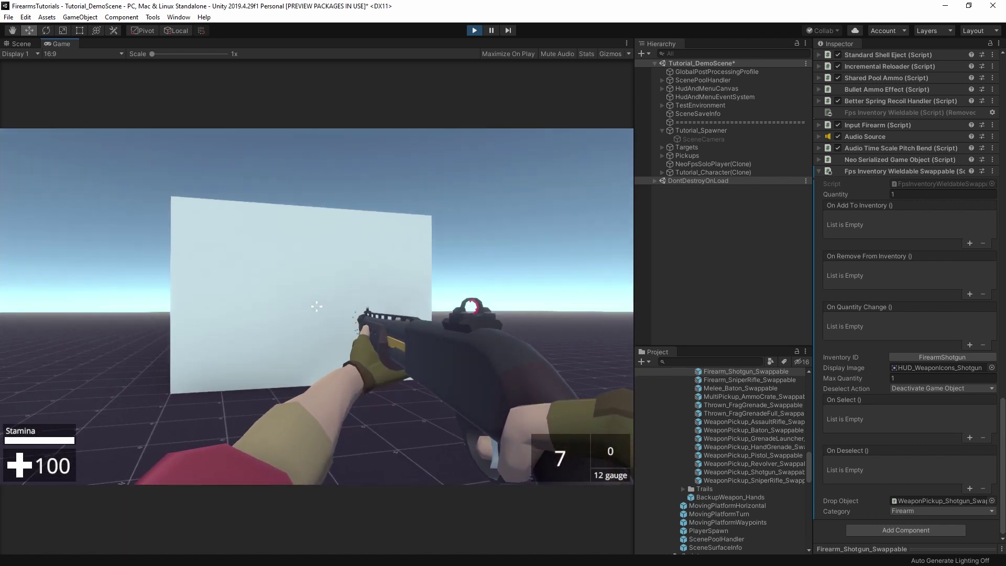
left_click(317, 306)
left_click(316, 306)
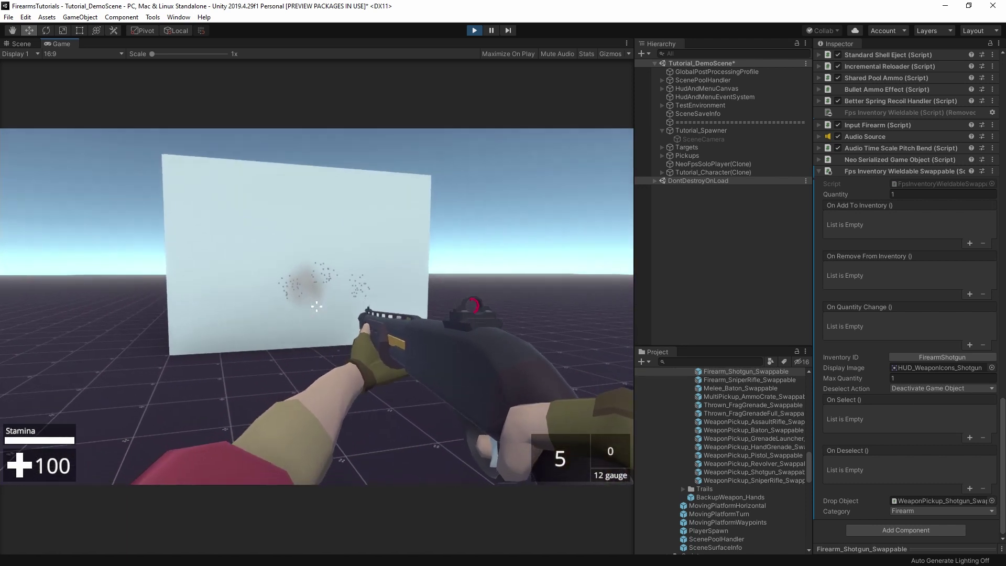
key("g")
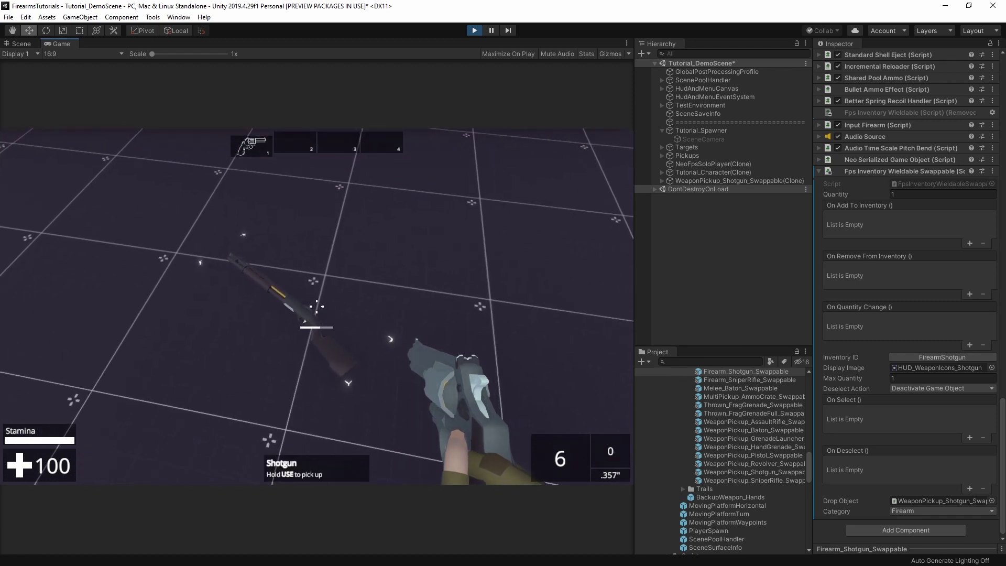
key("e")
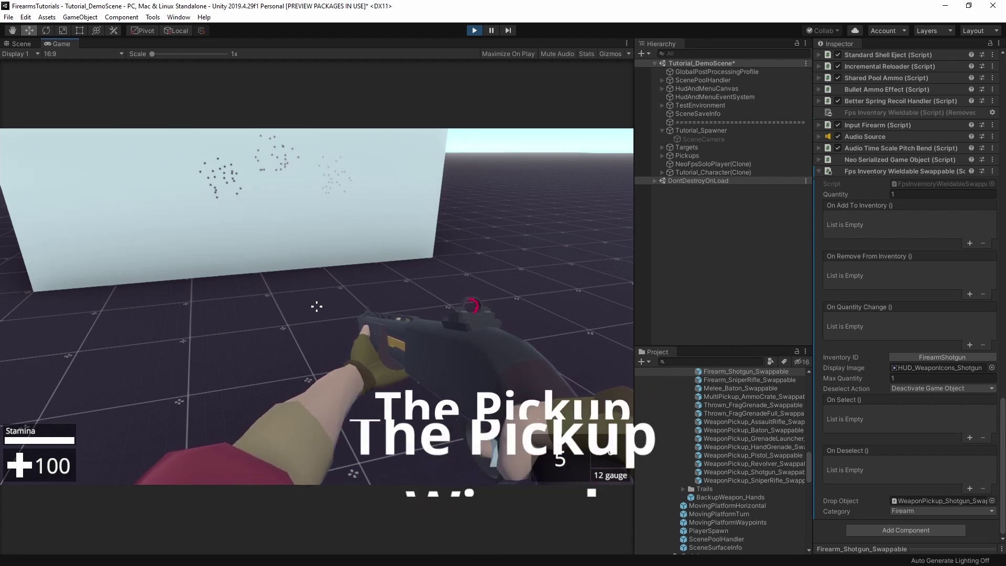
key("Escape")
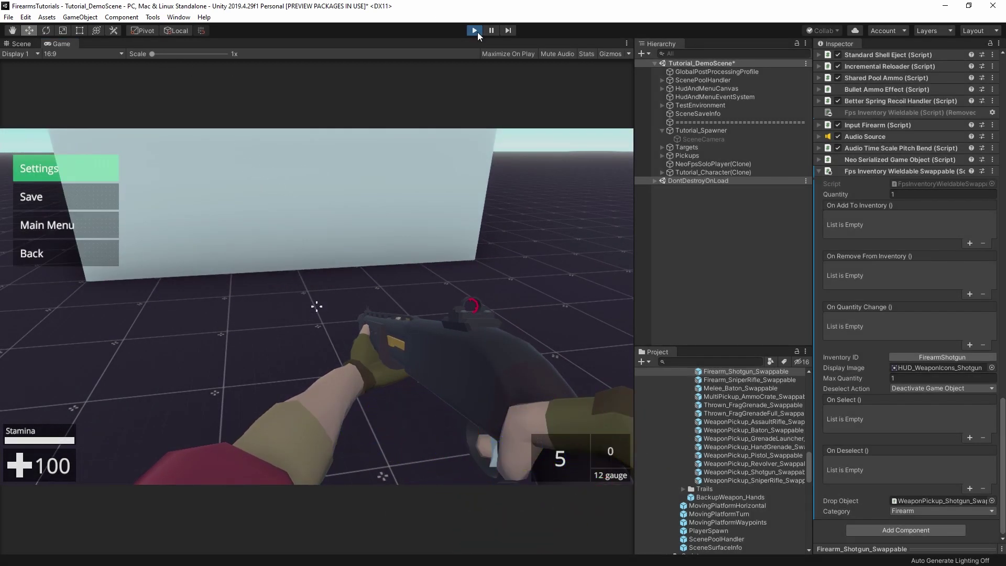
left_click(475, 31)
Open the Pickup Wizard in the NeoFPS Hub and look through its example templates.
left_click(152, 17)
mouse_move(155, 30)
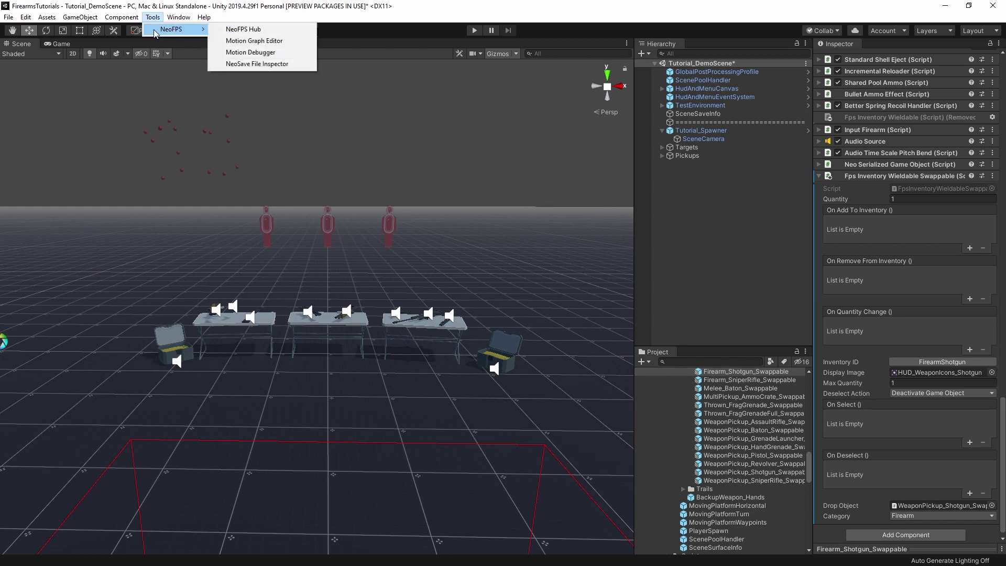
left_click(233, 30)
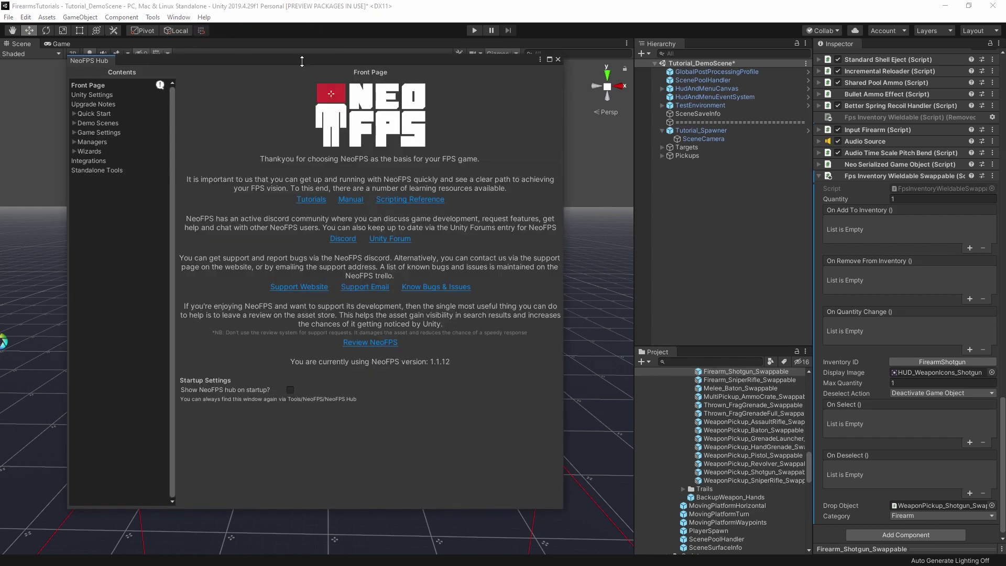
left_click_drag(302, 61, 354, 65)
left_click(127, 155)
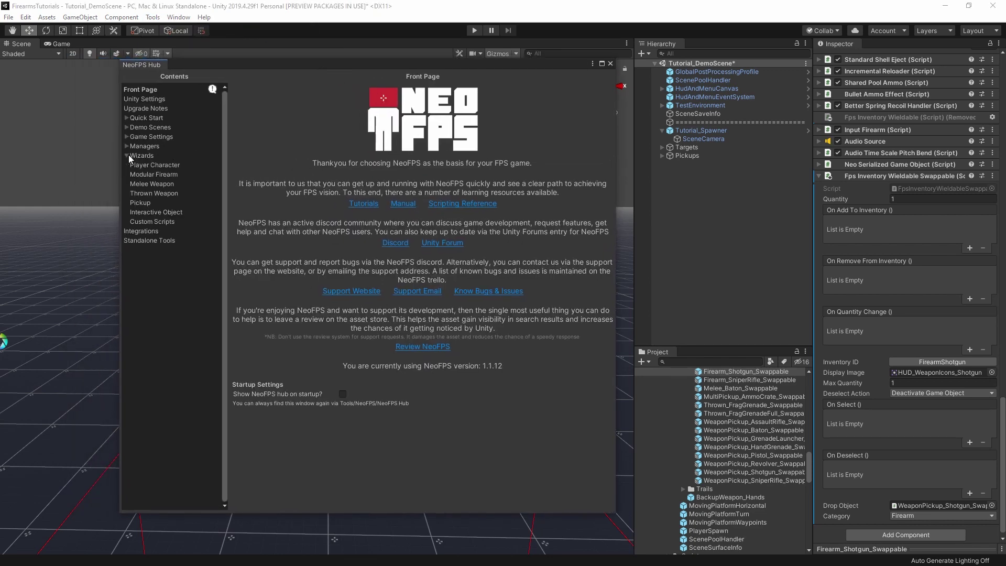
left_click(158, 175)
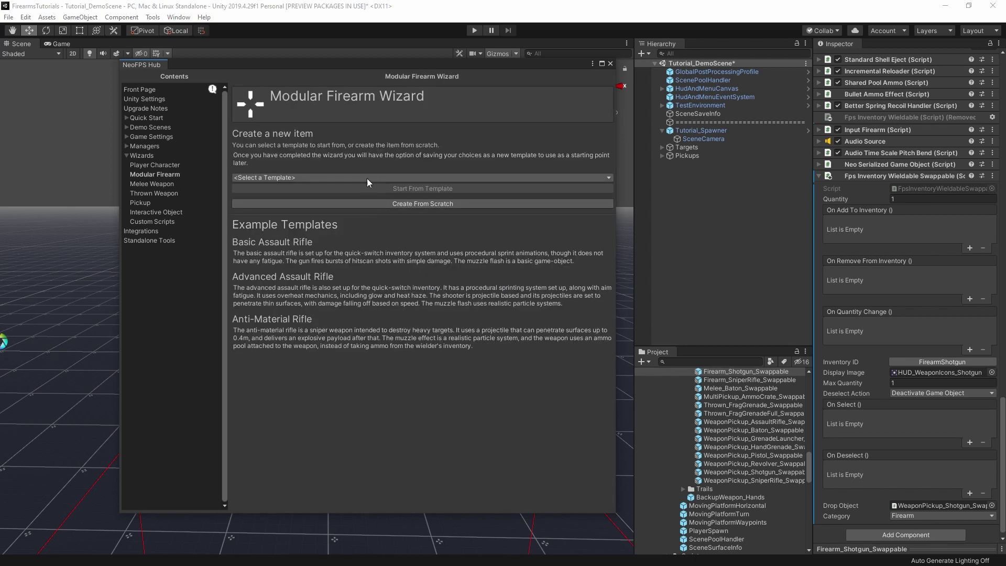
left_click(138, 204)
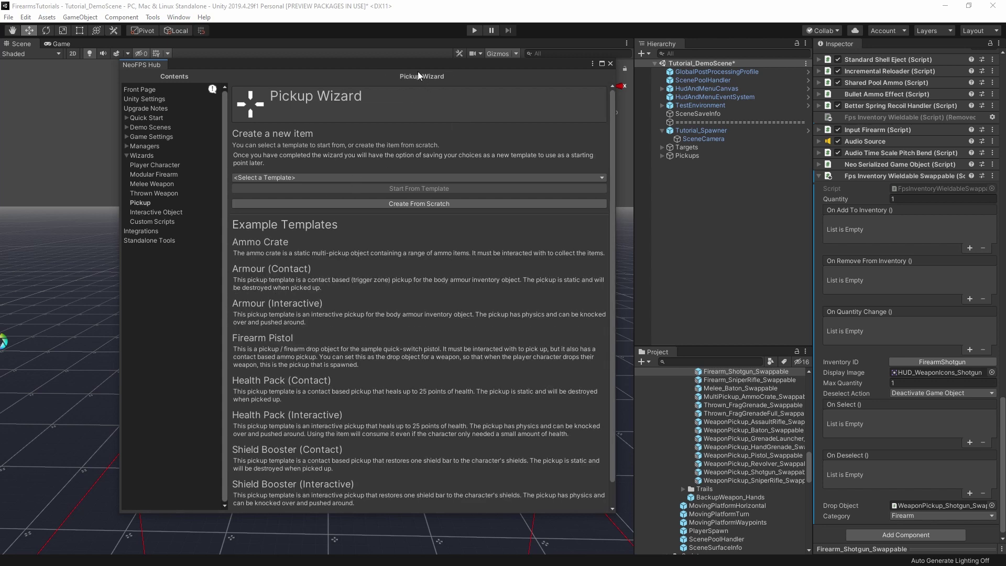
left_click_drag(419, 72, 390, 72)
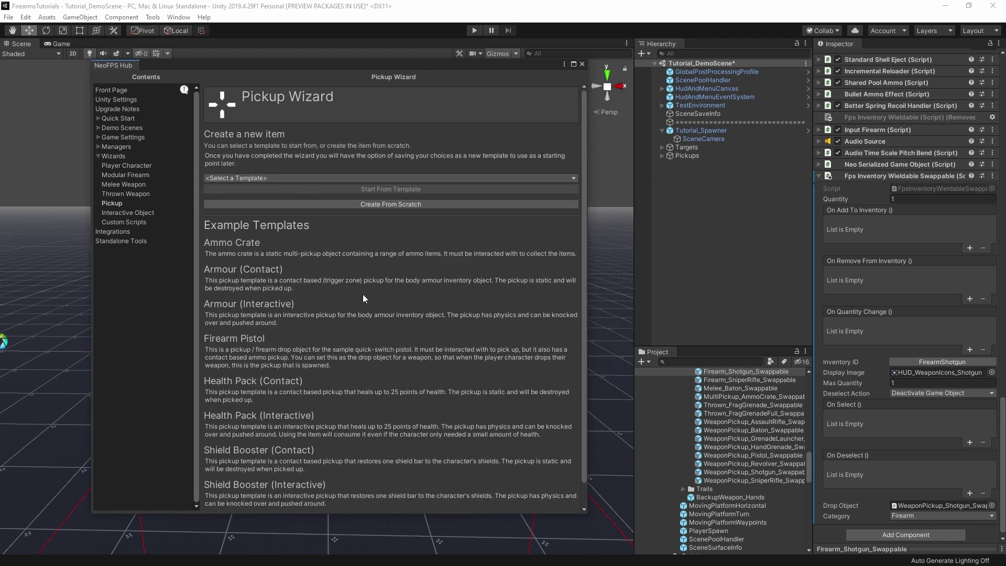
scroll(419, 239, "down", 1)
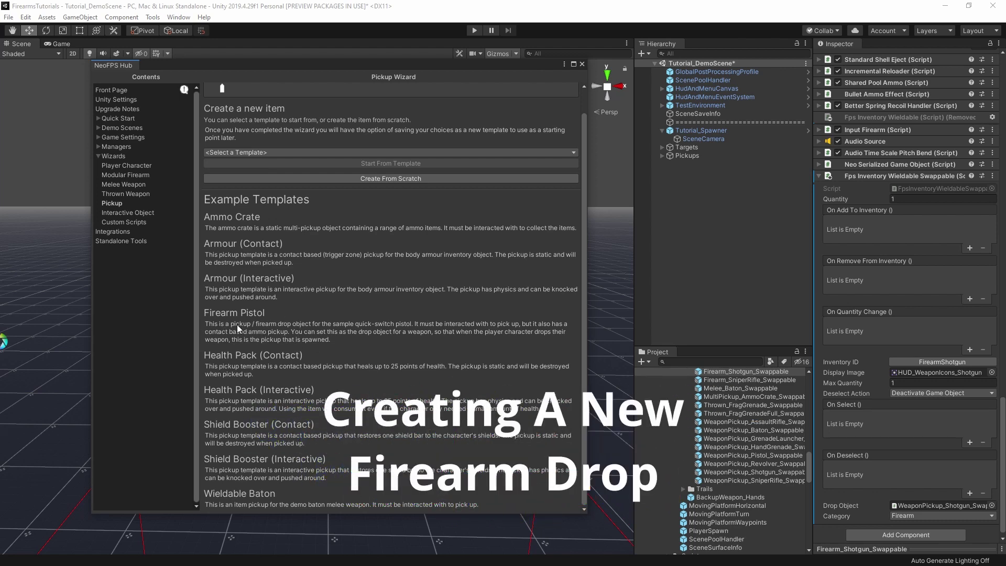
Start a new pickup from the PickupTemplate_FirearmPistol template.
scroll(276, 333, "up", 2)
left_click(295, 178)
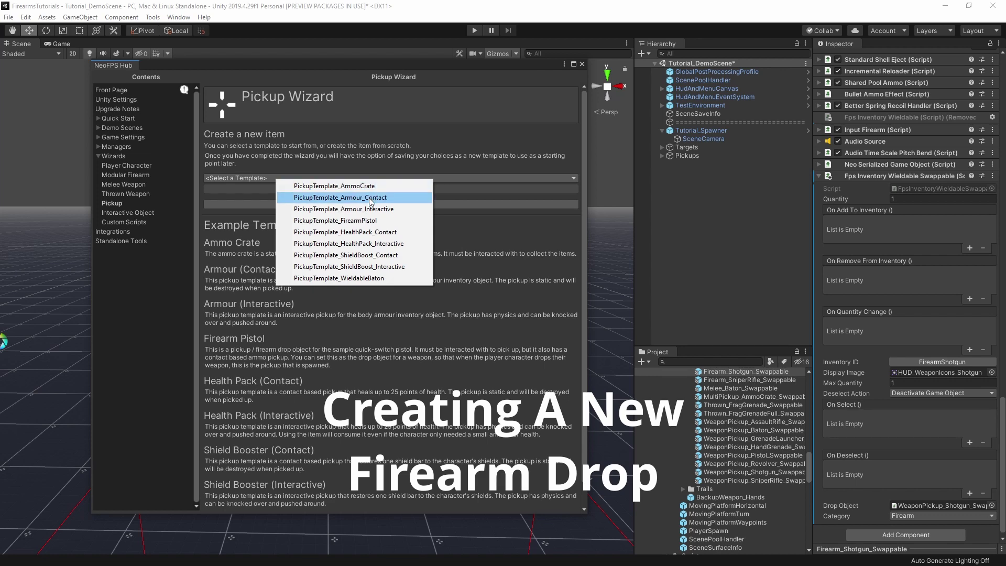
left_click(293, 221)
left_click(364, 190)
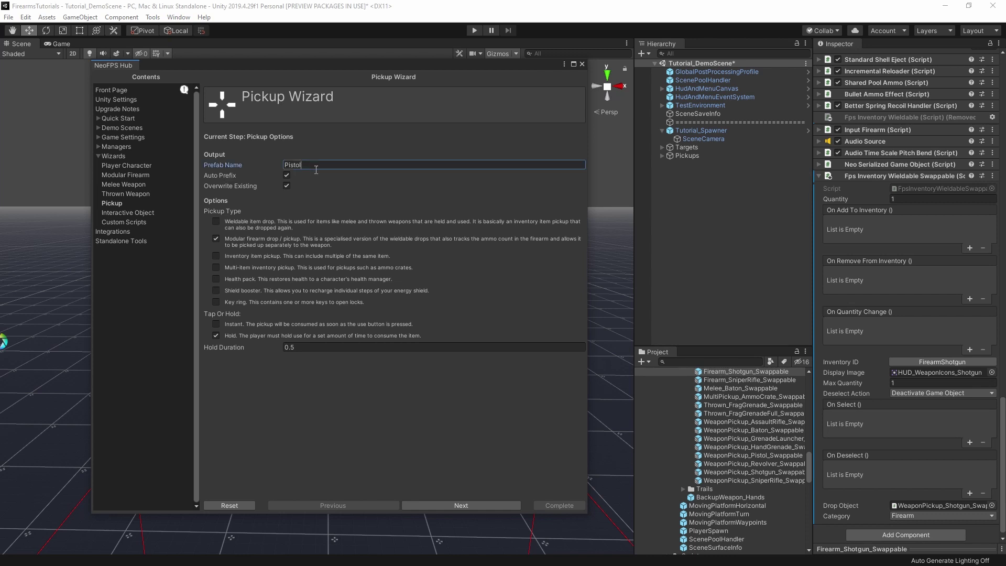
Review the Pickup Options, keeping Pistol as the prefab name, and continue to Modular Firearm Drop Setup.
left_click(337, 171)
mouse_move(259, 175)
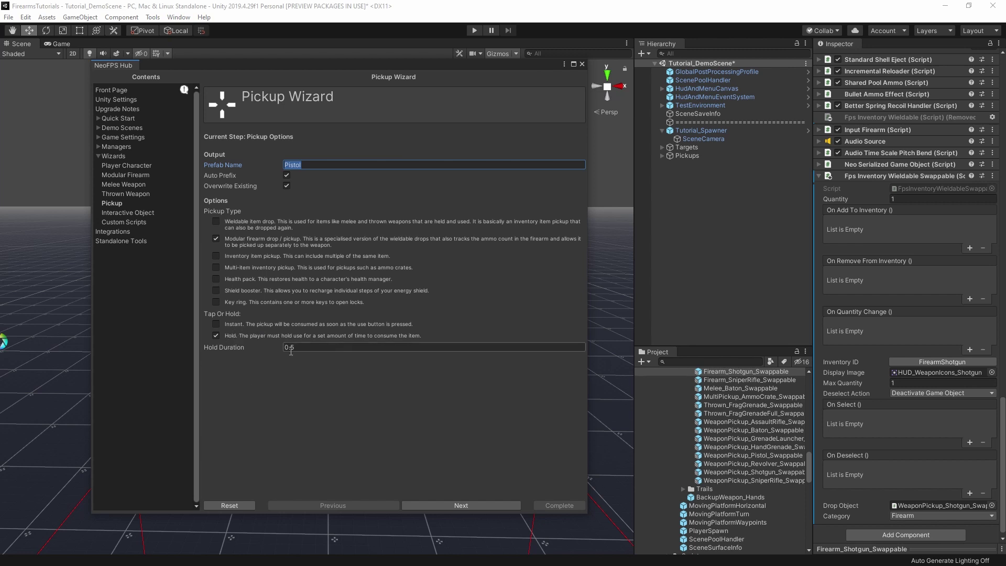
left_click(452, 502)
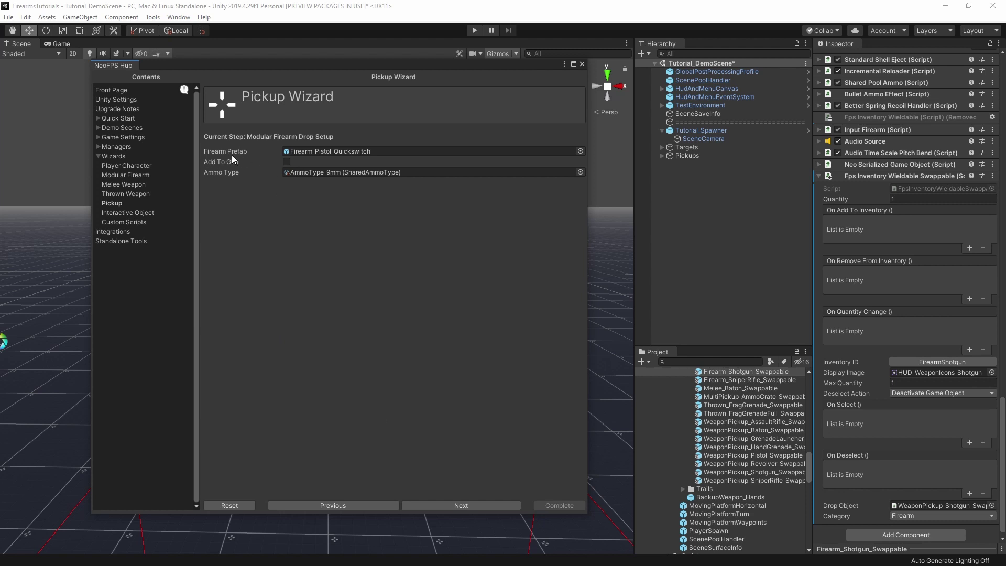
Locate the assets assigned as Firearm Prefab and Ammo Type within the project files.
left_click(326, 151)
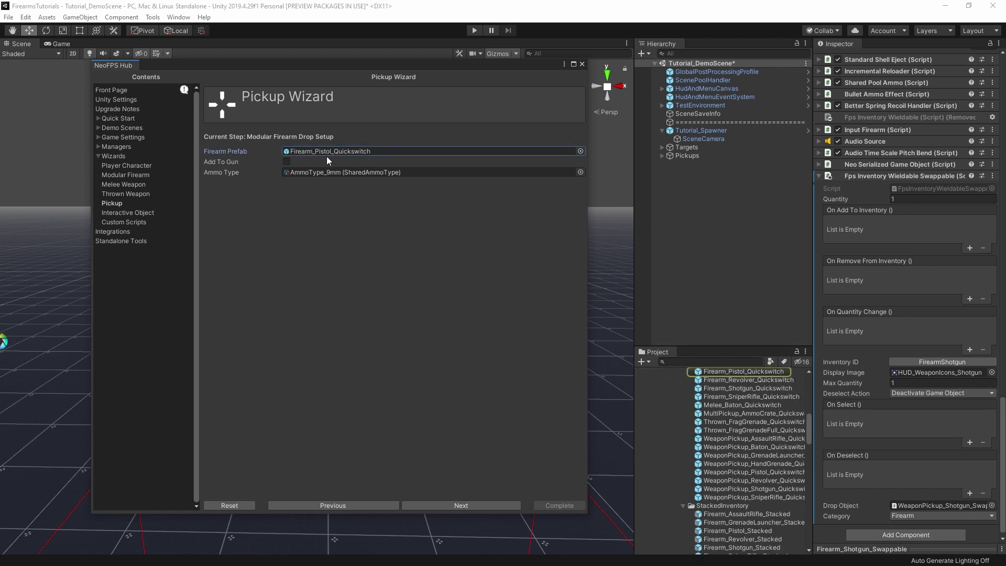
scroll(738, 410, "up", 2)
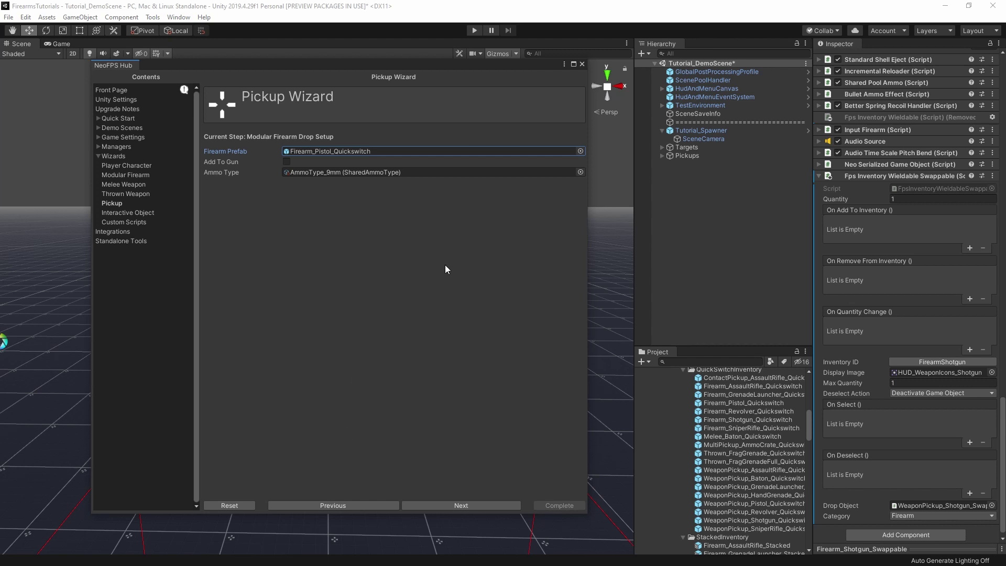
left_click(338, 173)
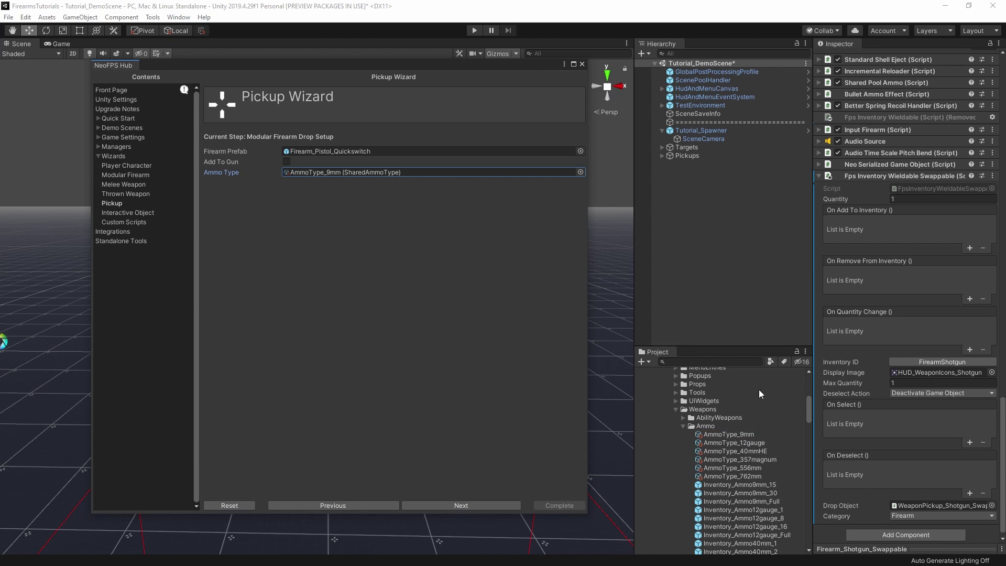
Continue to Audio / Visuals Setup and inspect the Weapon_Low_Pistol asset assigned as the Model Prefab.
left_click(466, 505)
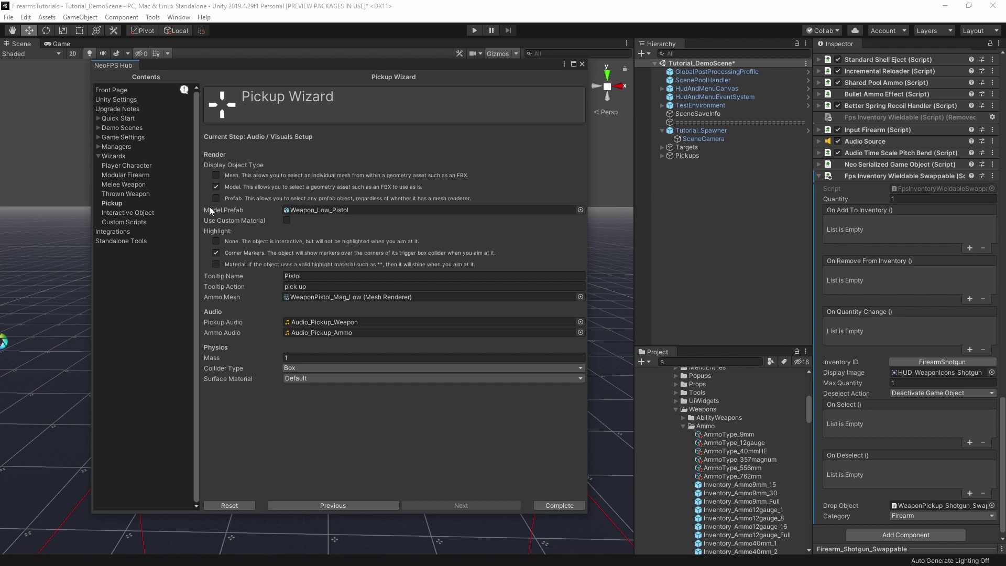
left_click(333, 210)
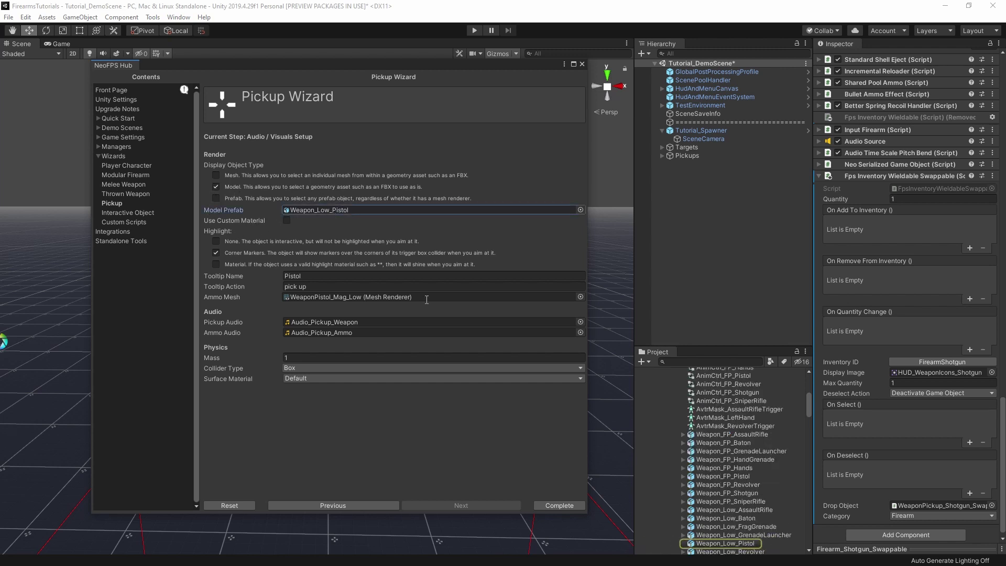
left_click(730, 545)
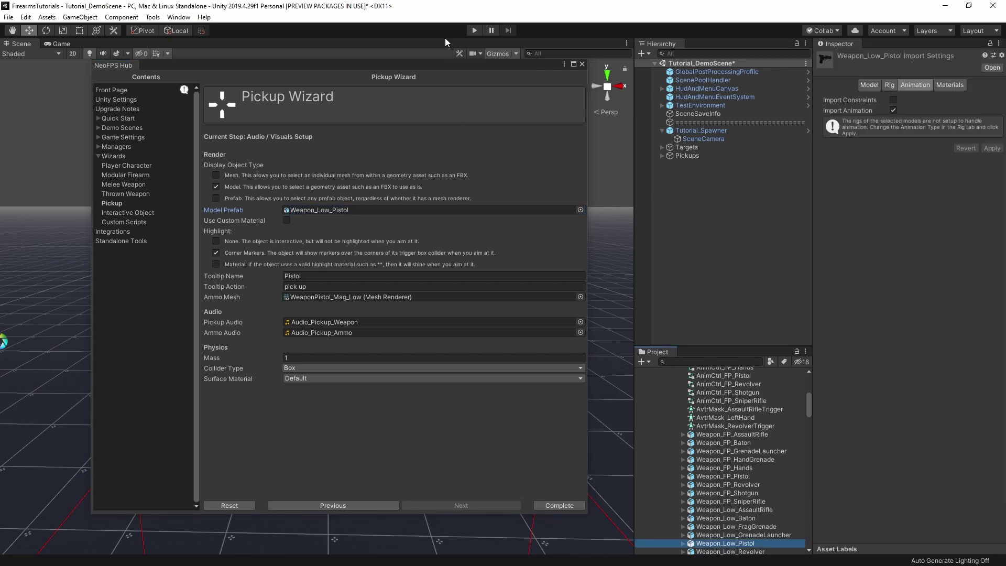
Show the Model import settings of Weapon_Low_Pistol and examine the pistol in an enlarged preview.
left_click_drag(415, 65, 527, 73)
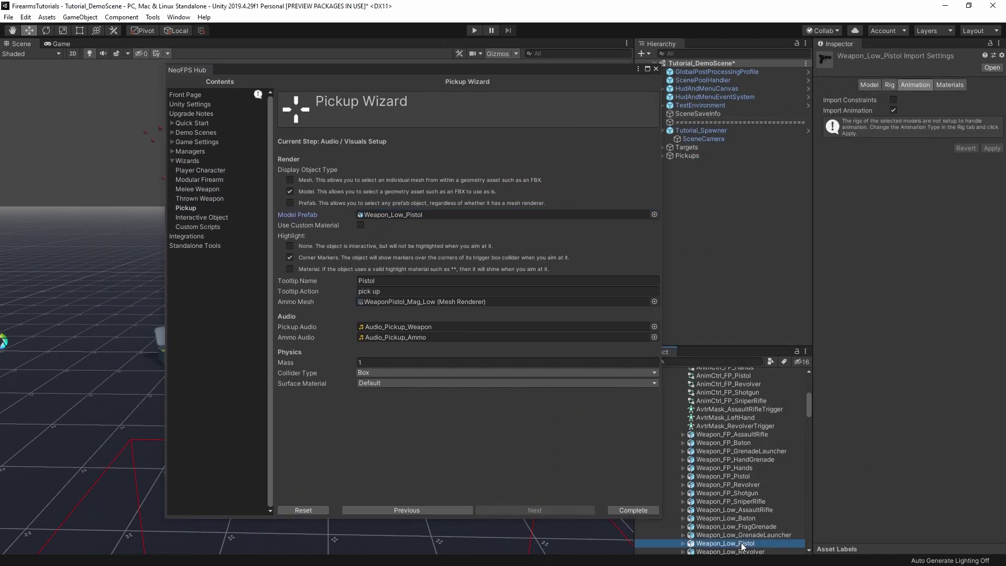
left_click(521, 68)
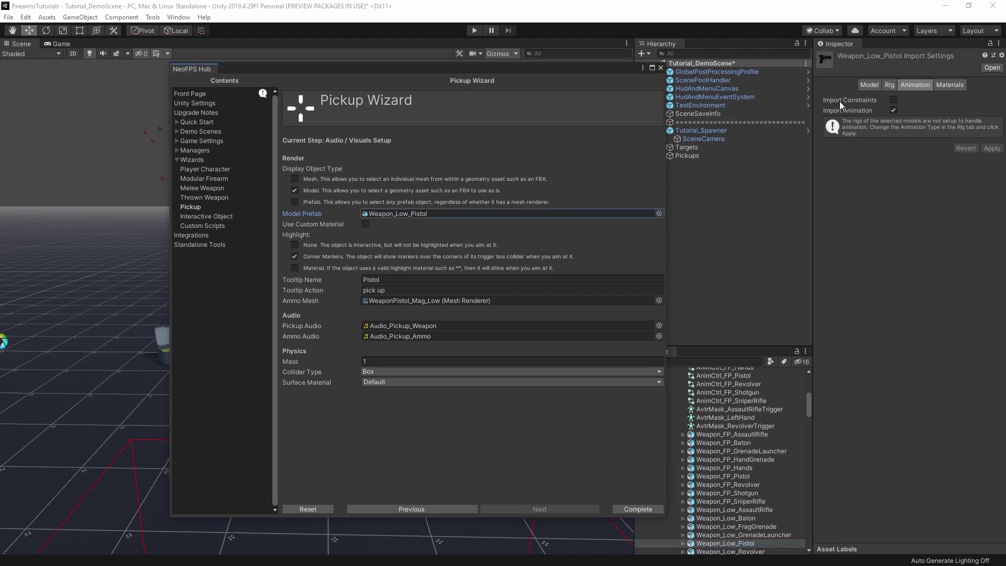
left_click(870, 85)
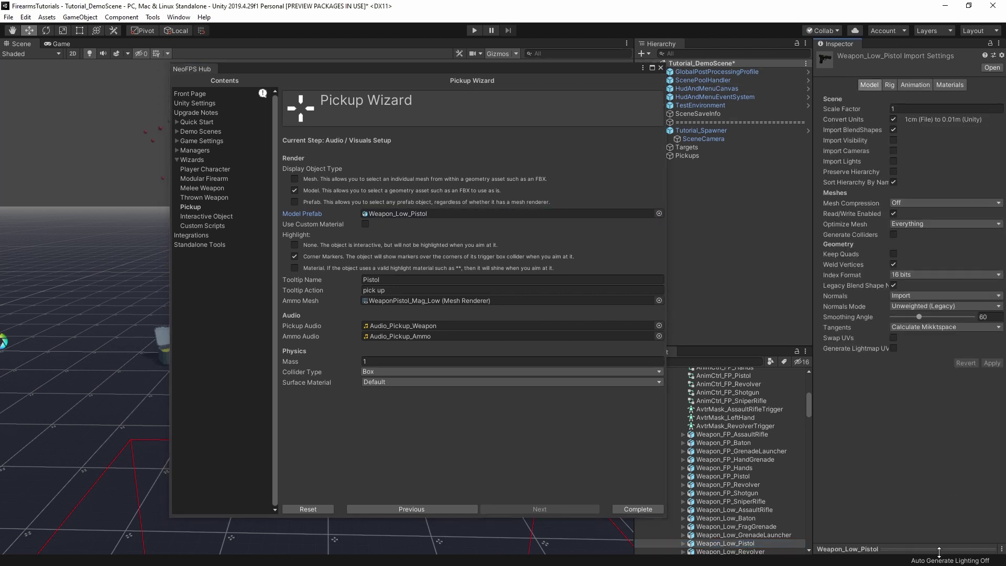
left_click_drag(927, 393, 839, 399)
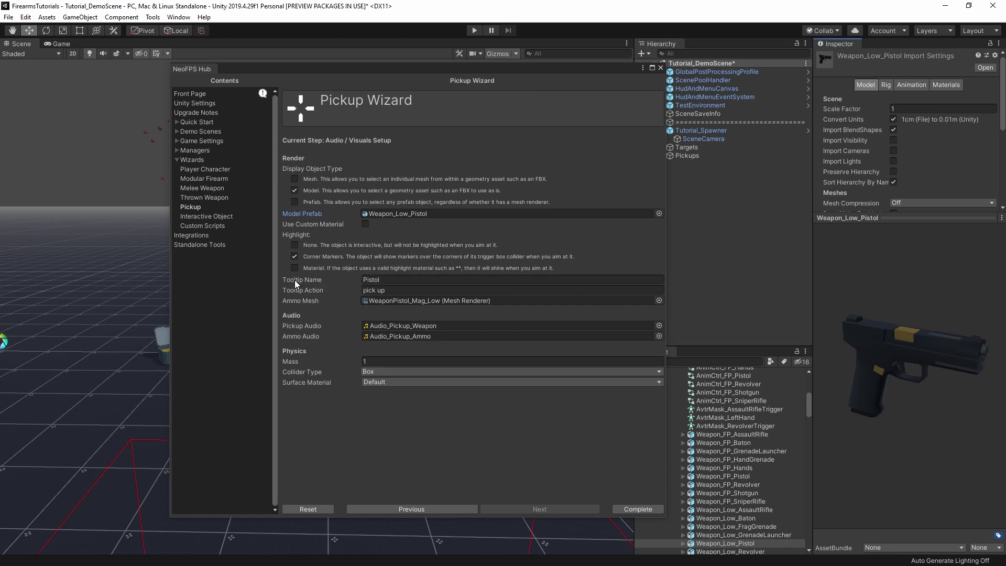
Assign WeaponPistol_Mag_Low from the Weapon_Low_Pistol hierarchy as the pickup's Ammo Mesh.
left_click(420, 301)
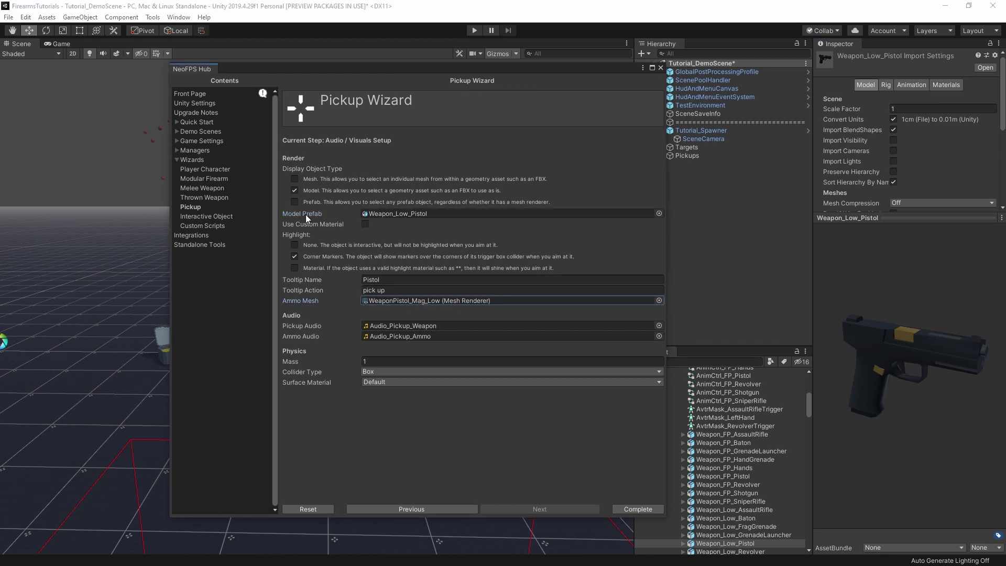
left_click(659, 301)
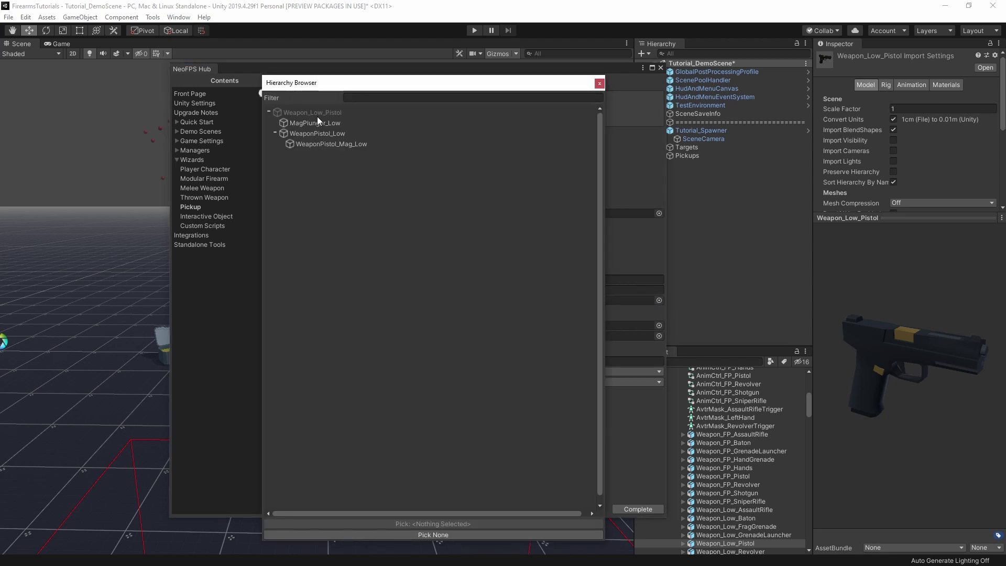
left_click_drag(335, 84, 408, 85)
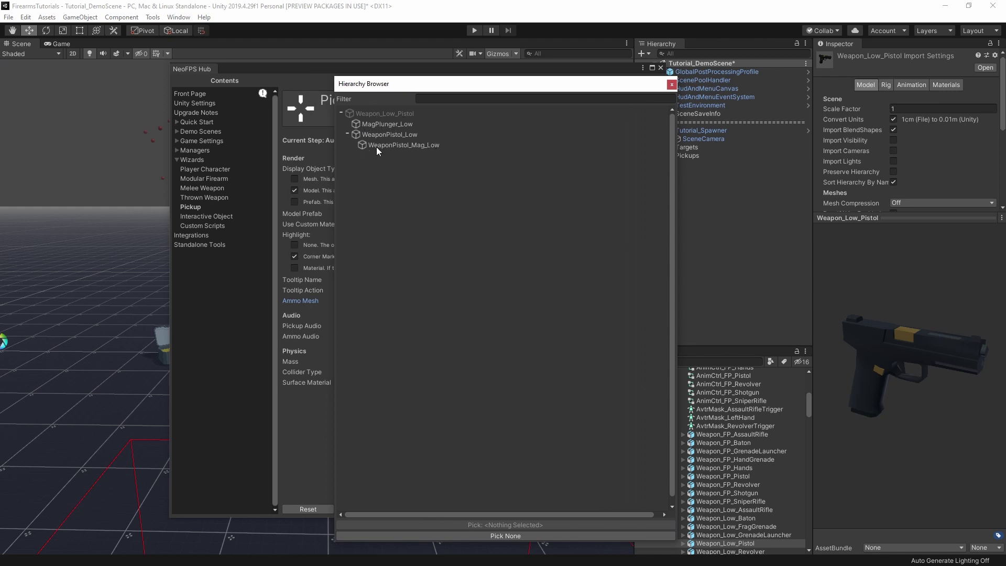
double_click(411, 145)
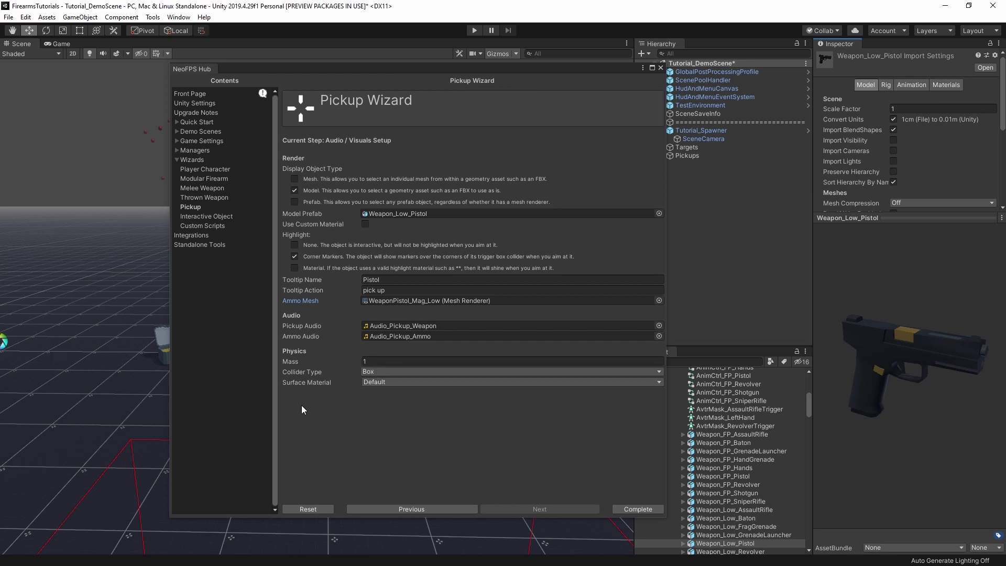
Review the collider type options, keep Box, and complete the Audio / Visuals Setup.
left_click(383, 373)
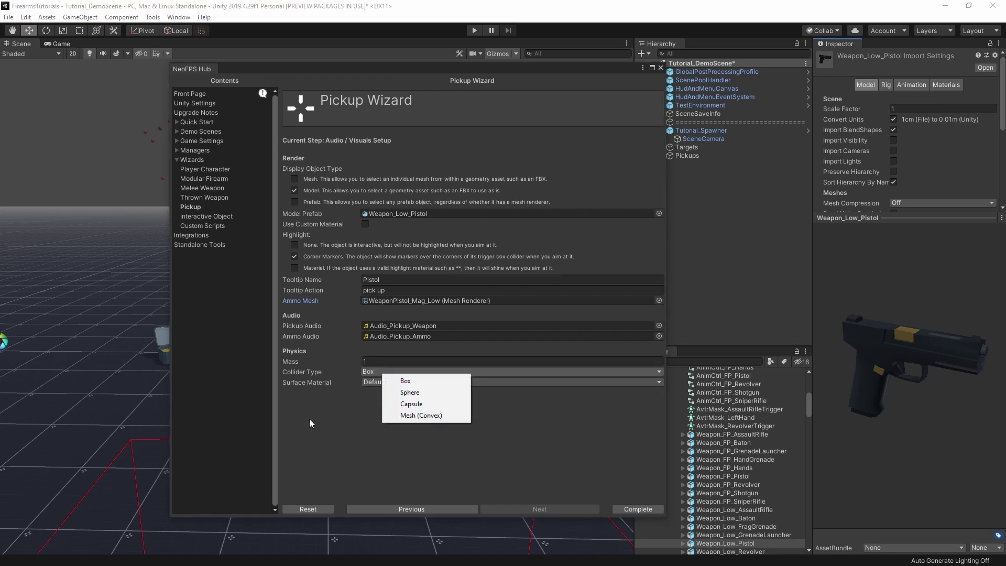
left_click(348, 386)
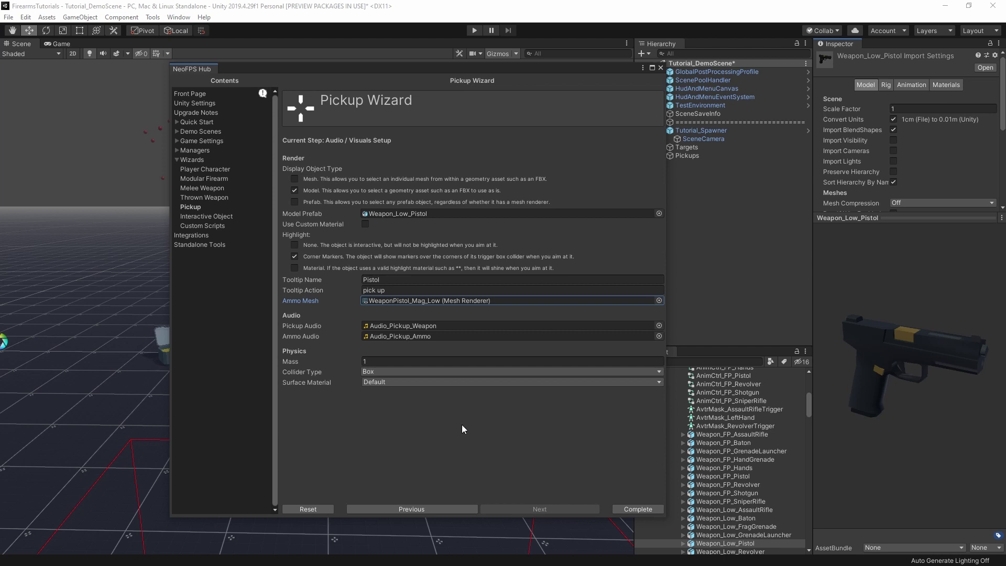
left_click(641, 508)
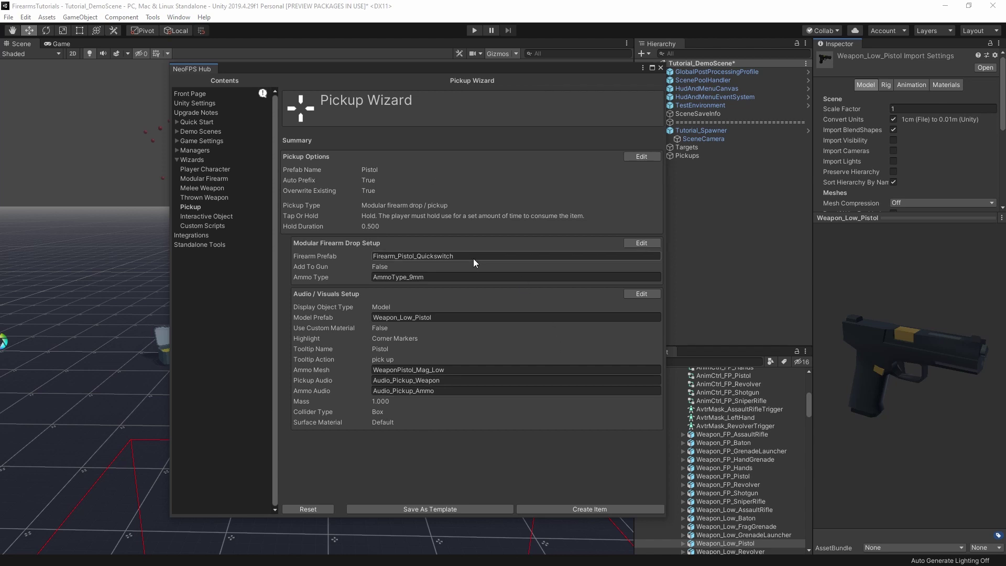
Create the pickup item with NeoFPS_Tutorial/DemoScene as the prefab output folder.
left_click(414, 509)
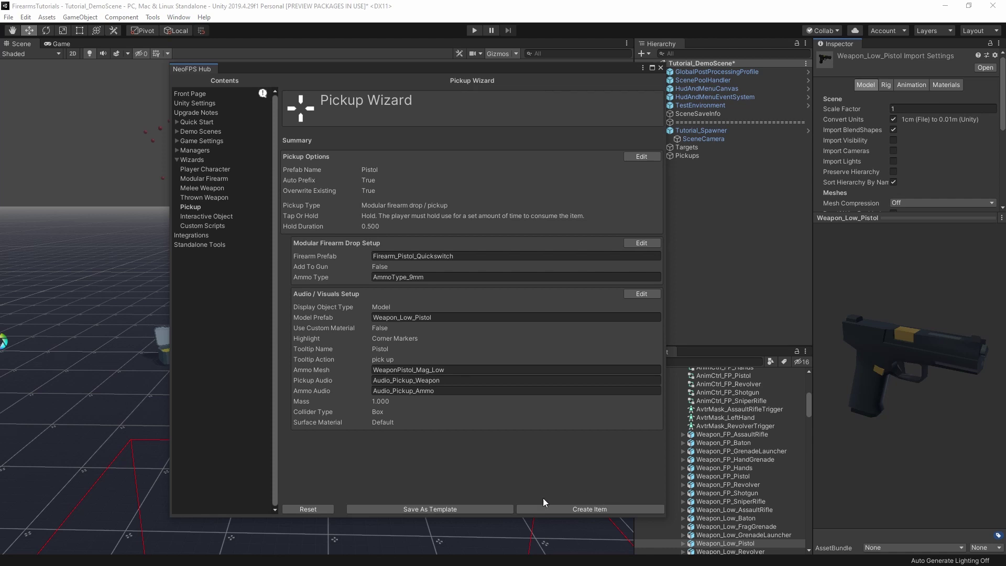
left_click(570, 509)
left_click(593, 509)
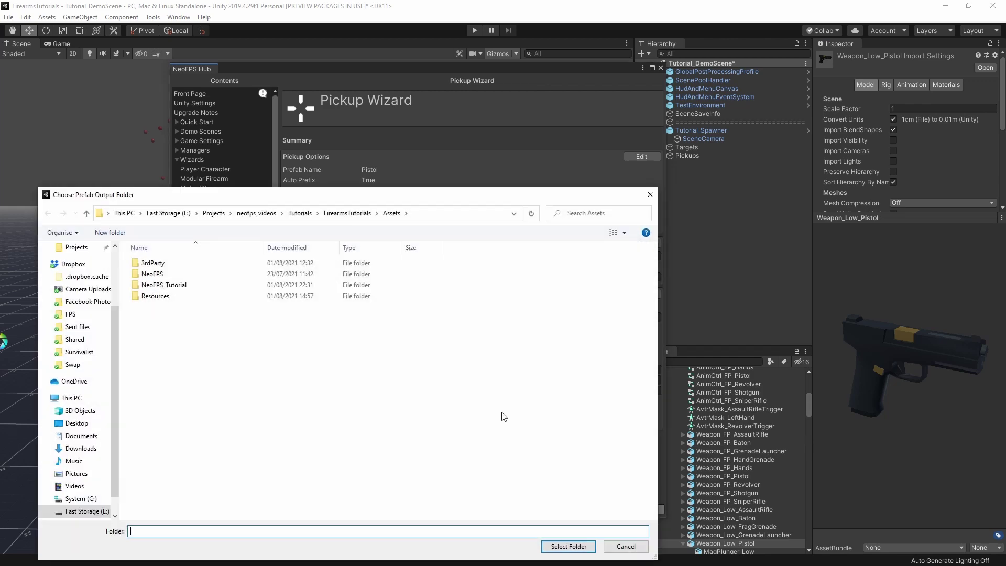
left_click(181, 290)
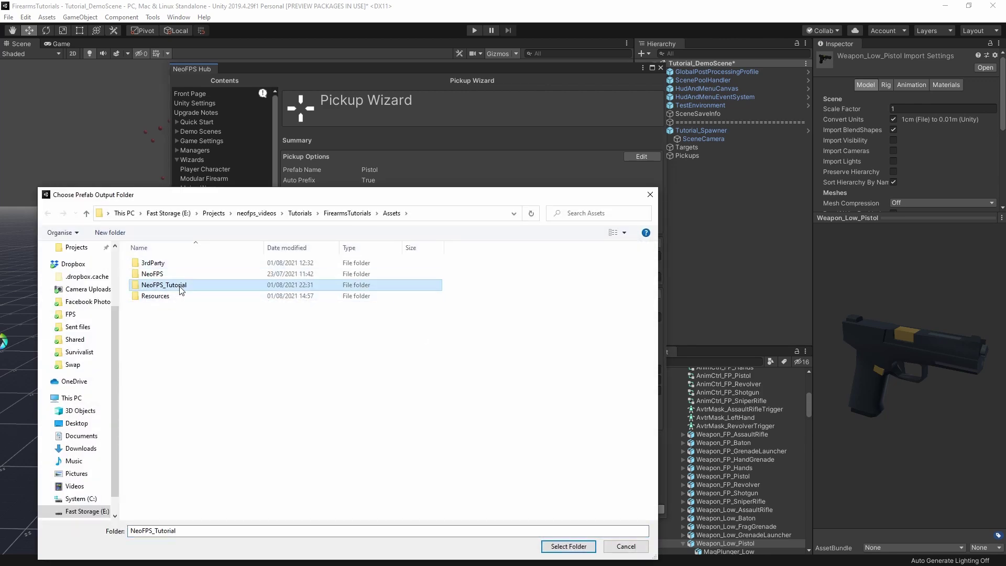
double_click(181, 290)
left_click(172, 264)
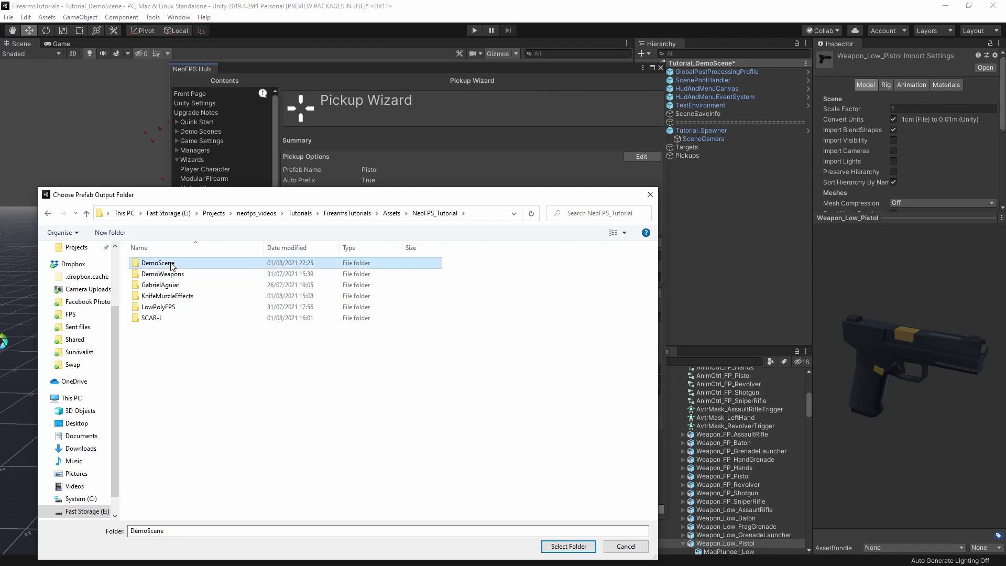
double_click(158, 263)
left_click(568, 440)
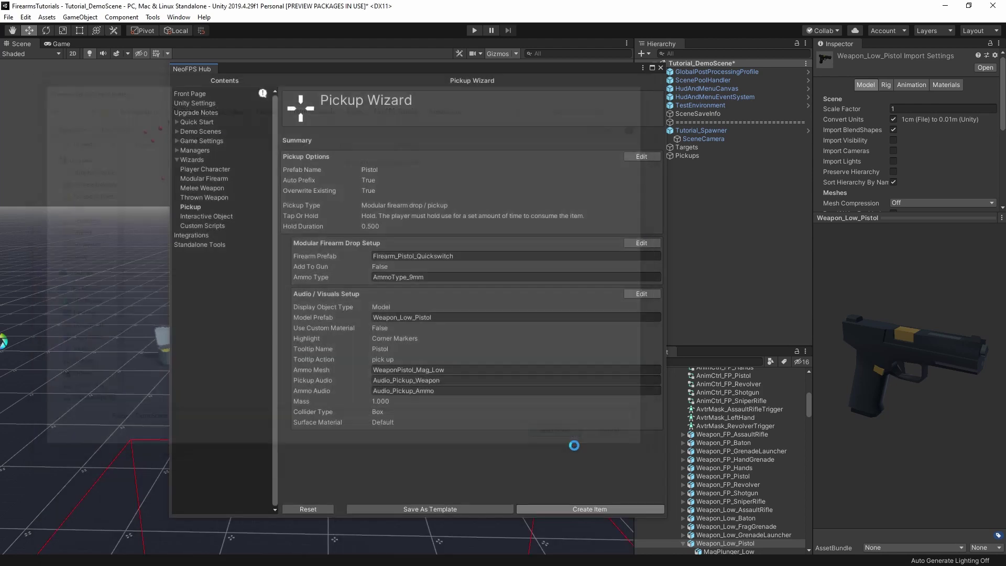
Open the new WeaponPickup_Pistol prefab for editing and move the NeoFPS Hub clear of the scene view.
scroll(703, 518, "down", 3)
left_click(707, 489)
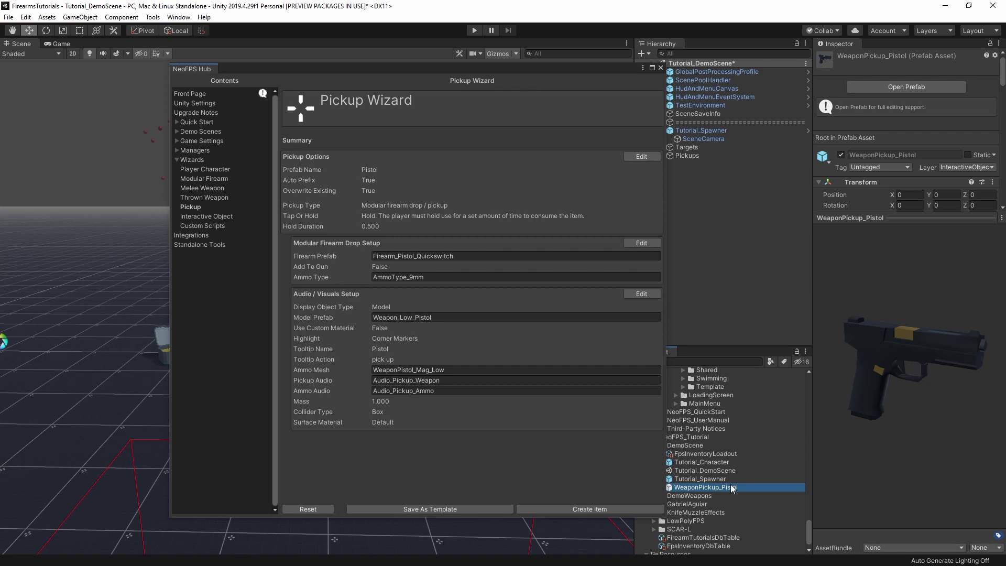
double_click(733, 488)
left_click_drag(407, 68, 847, 209)
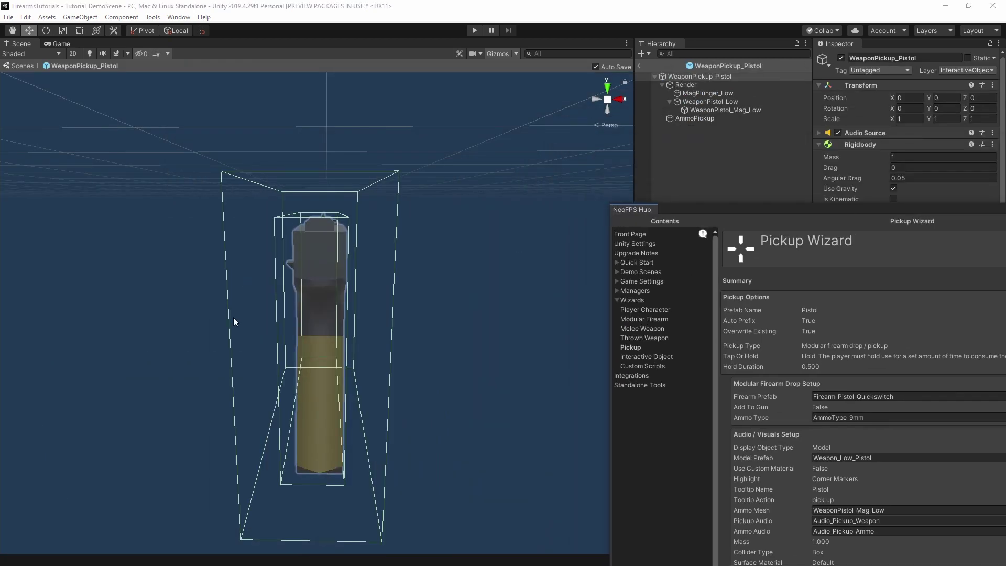
Inspect the AmmoPickup, Render and pistol mesh children of the prefab, finishing on the WeaponPickup_Pistol root.
left_click(695, 118)
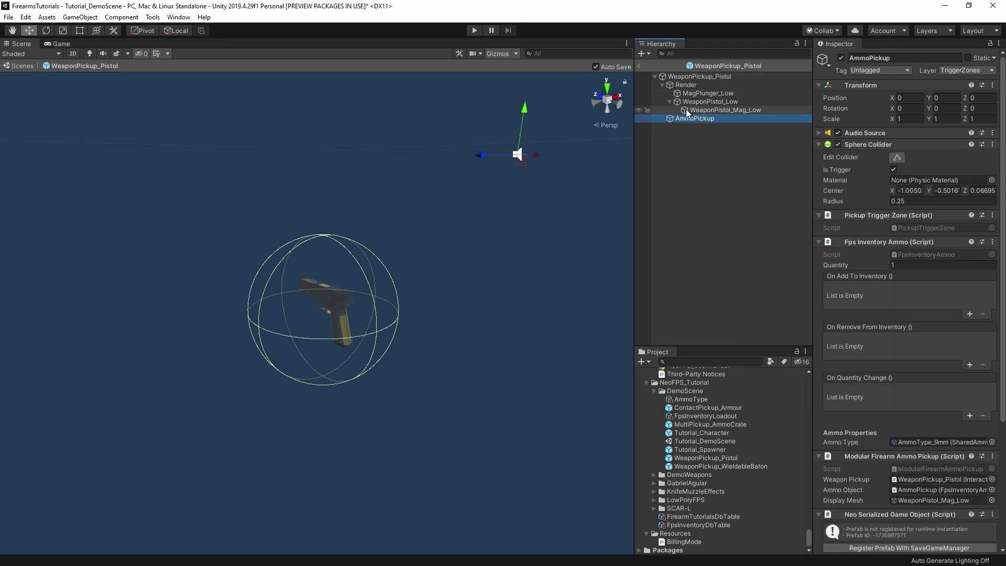
left_click(686, 86)
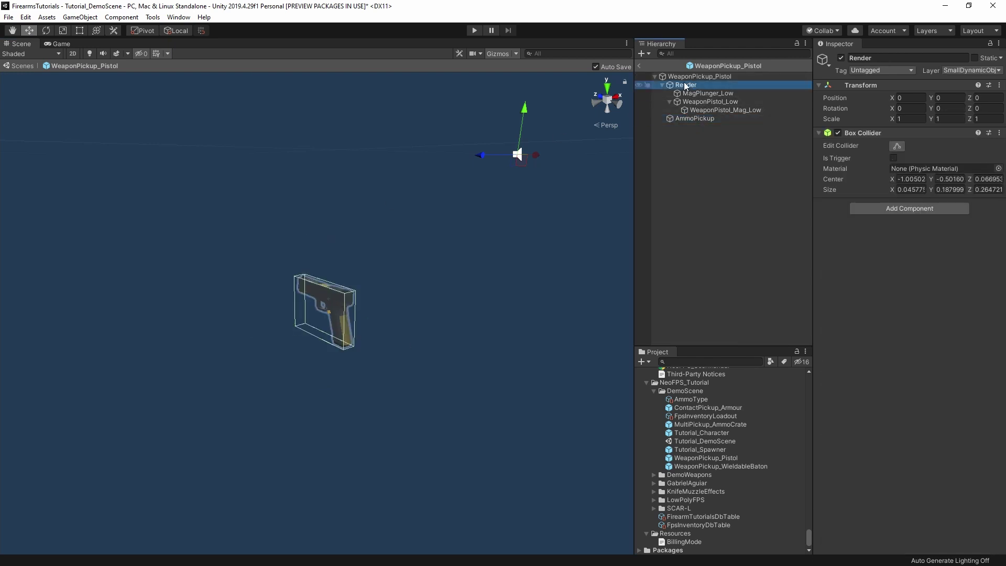
left_click(702, 94)
left_click(706, 102)
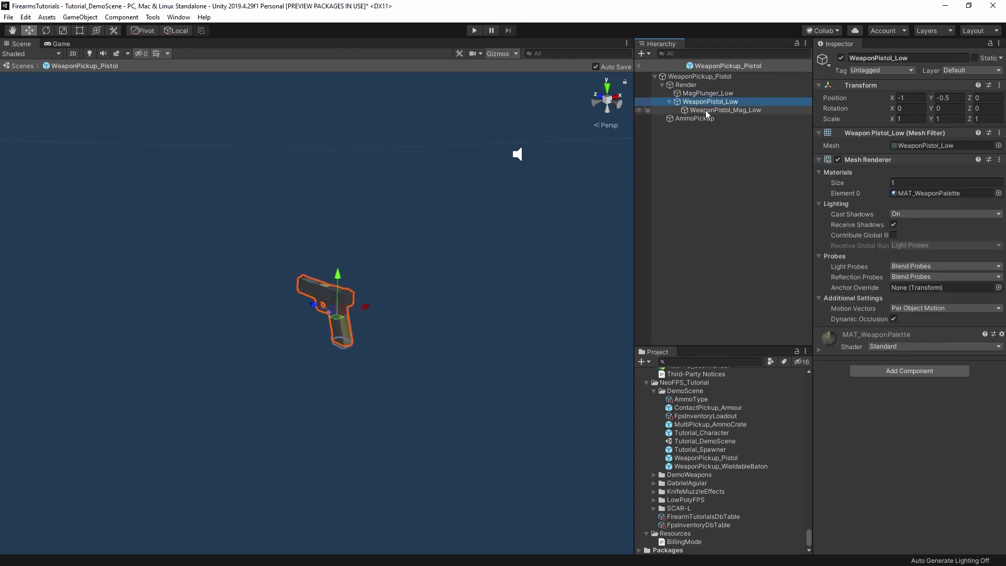
left_click(706, 110)
left_click(700, 77)
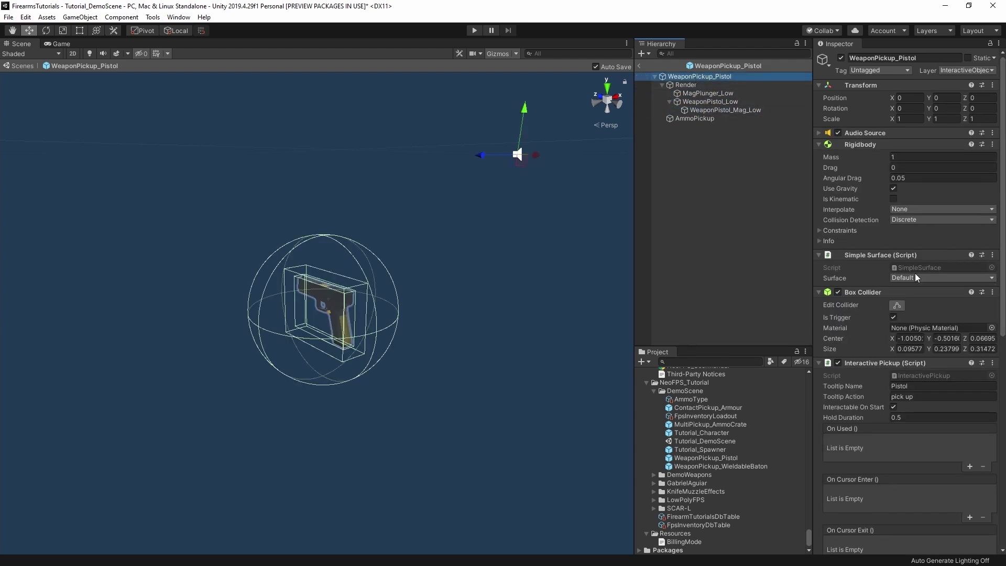
Examine the WeaponPickup_Pistol root's components, from Rigidbody and Box Collider to Interactive Pickup and Modular Firearm Drop.
scroll(872, 168, "down", 3)
scroll(925, 152, "up", 3)
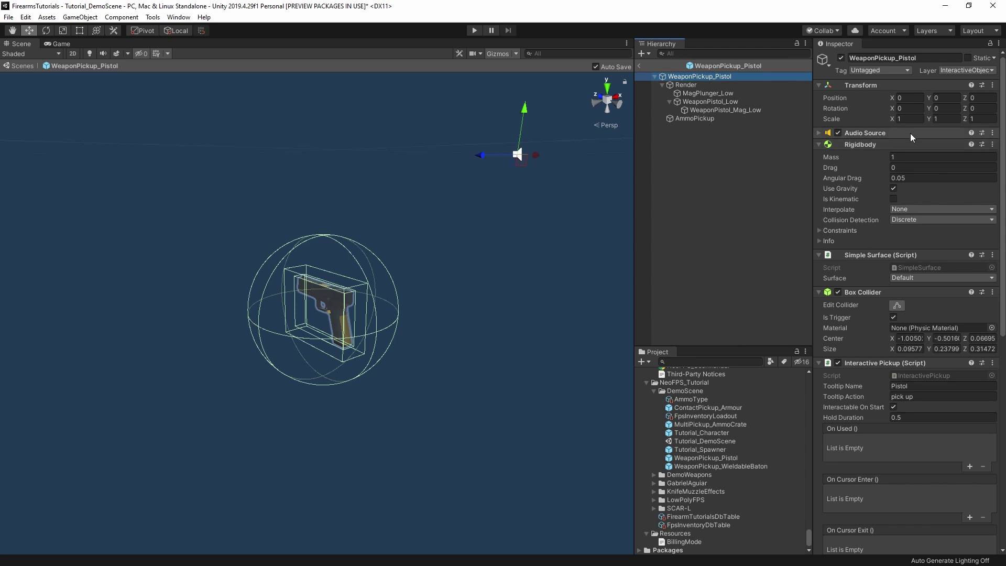
scroll(914, 201, "down", 3)
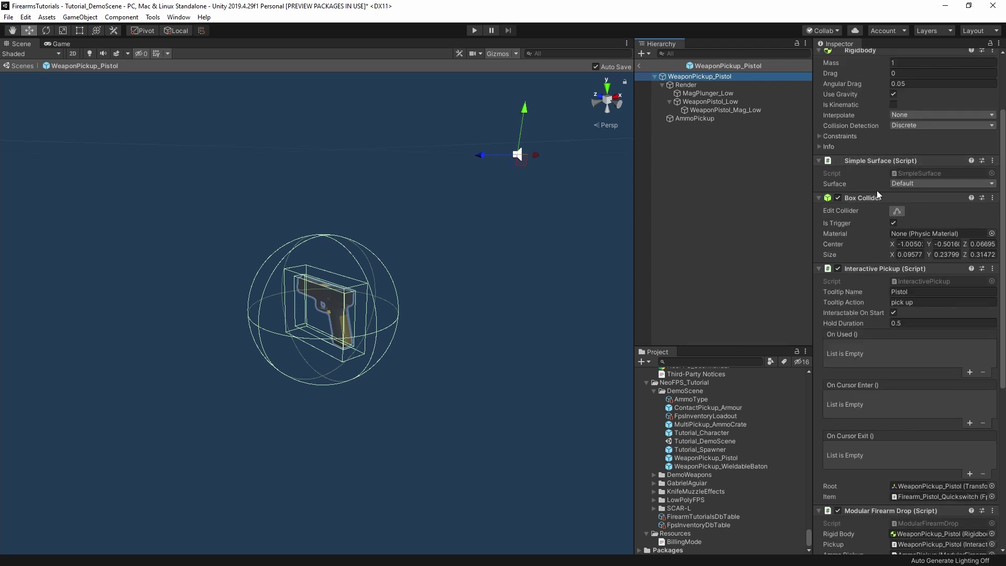
scroll(895, 175, "down", 3)
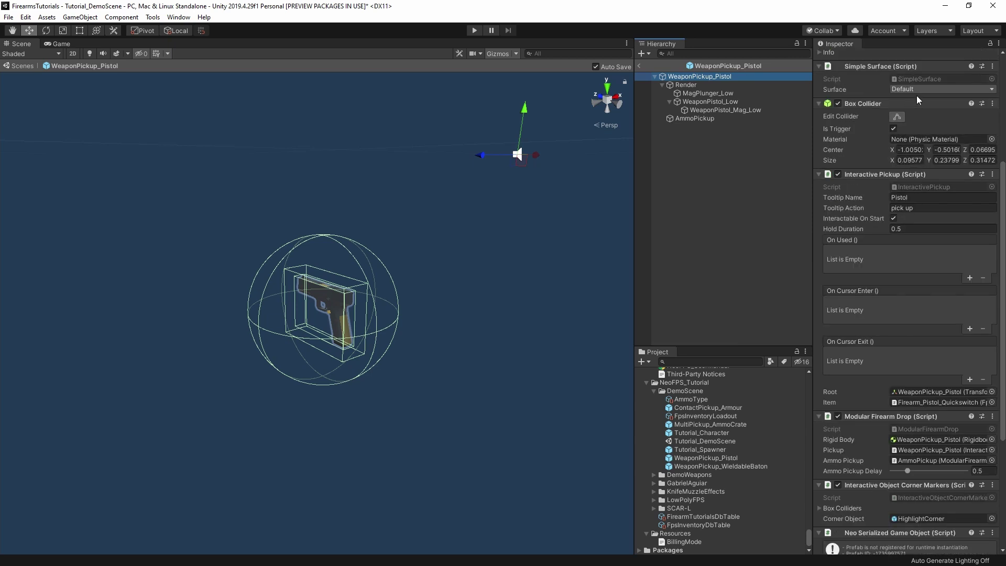
scroll(917, 96, "up", 6)
scroll(939, 142, "down", 3)
scroll(915, 173, "down", 3)
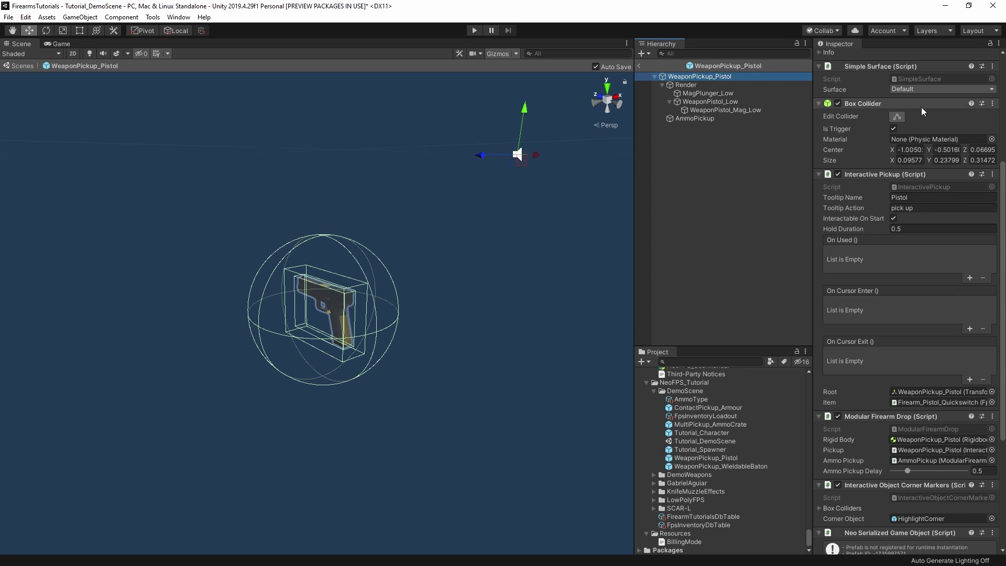
scroll(932, 187, "down", 3)
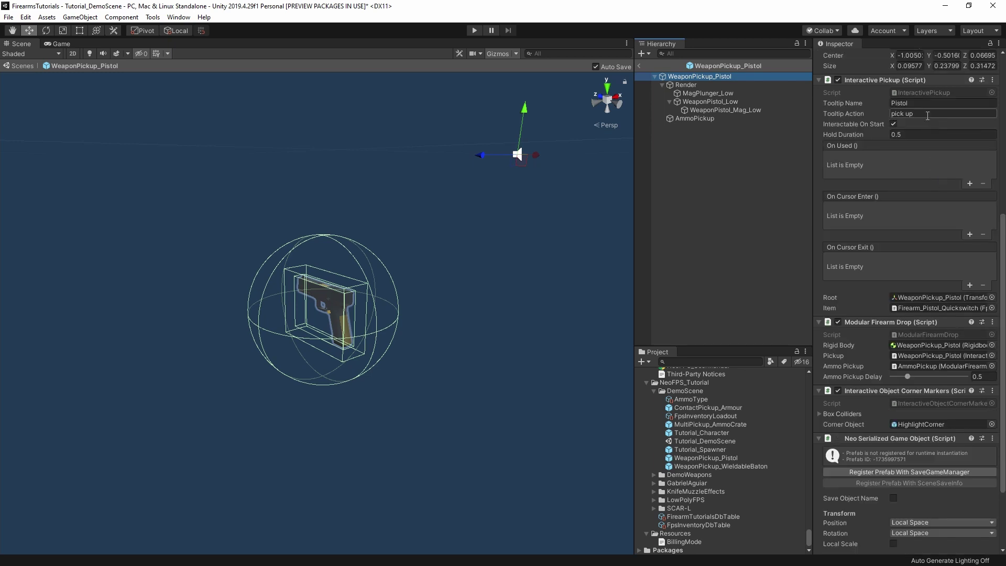
Trace the object references in Interactive Pickup and Modular Firearm Drop, including Item and Ammo Pickup.
left_click(928, 297)
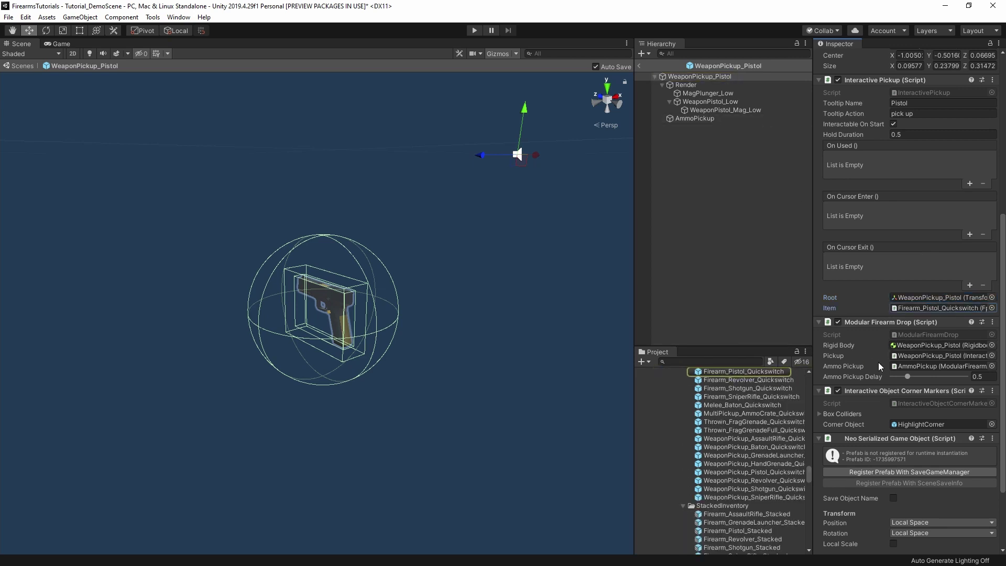
scroll(878, 363, "down", 3)
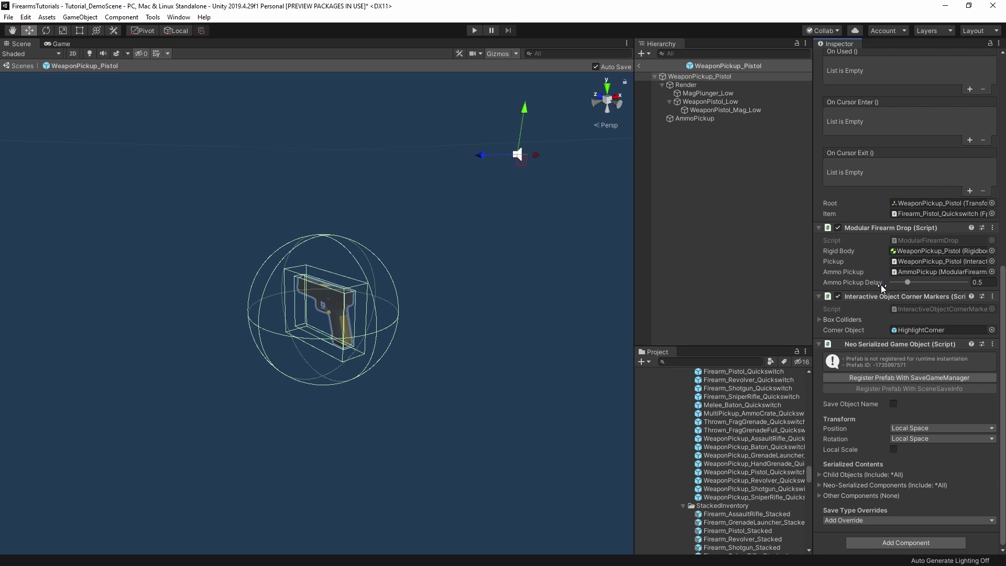
left_click(903, 271)
scroll(945, 493, "up", 10)
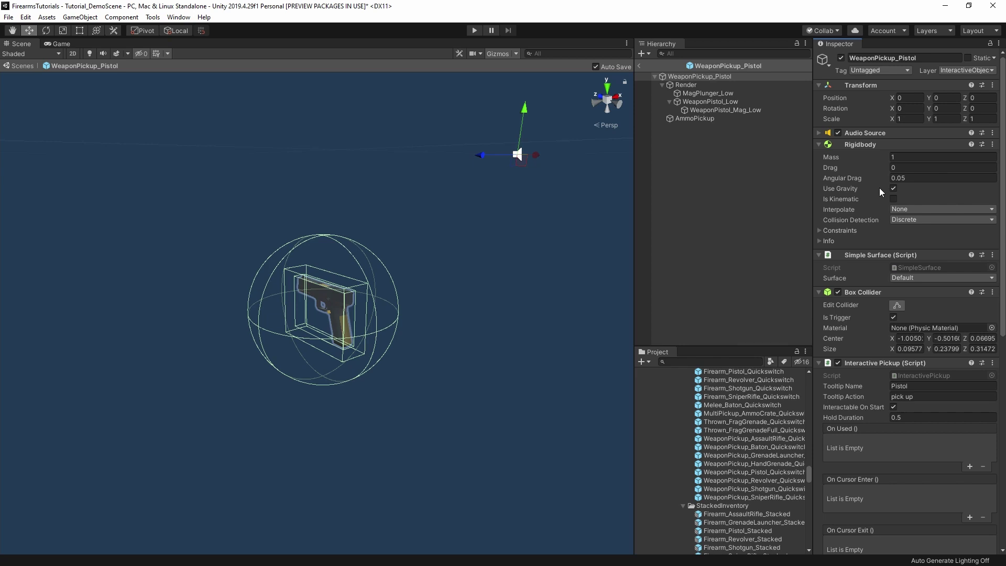
scroll(952, 316, "down", 10)
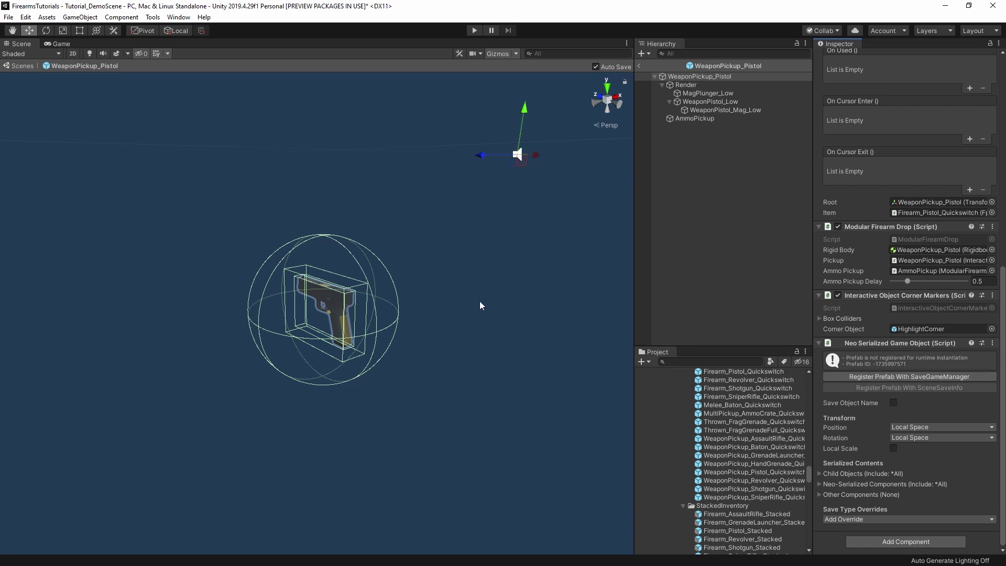
Open the Pickup Wizard in the NeoFPS Hub to create a new item.
left_click(153, 17)
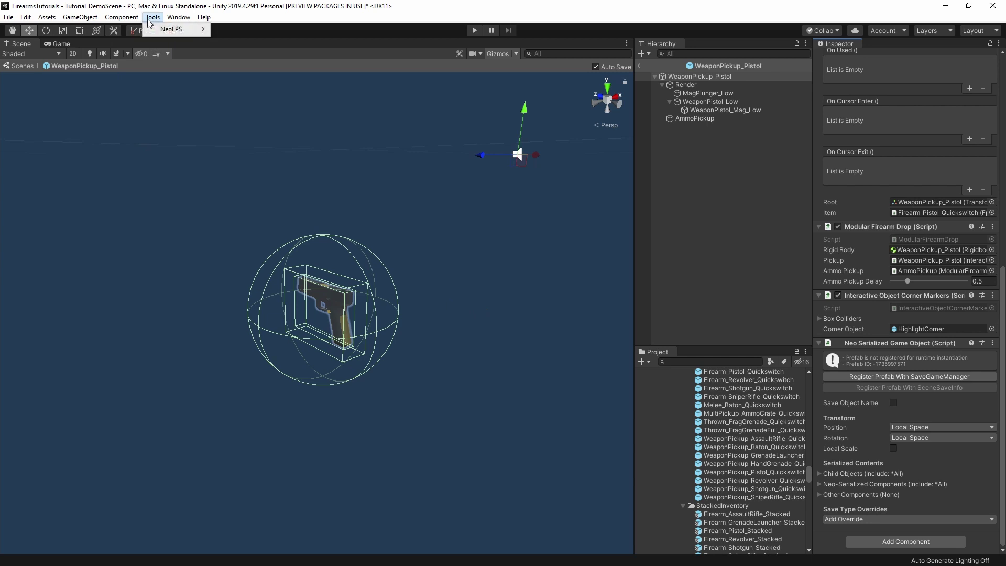
mouse_move(173, 29)
left_click(235, 29)
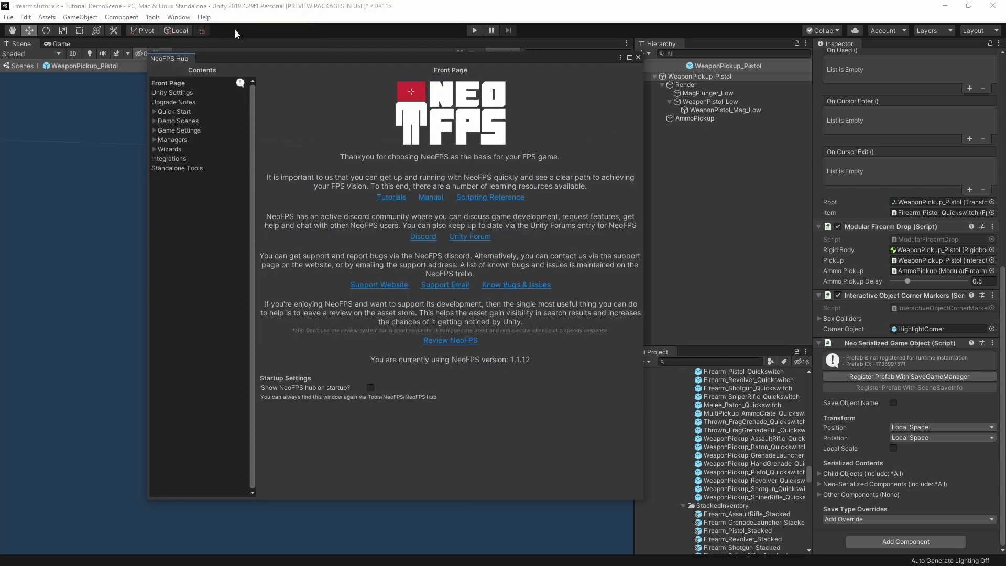
left_click(170, 150)
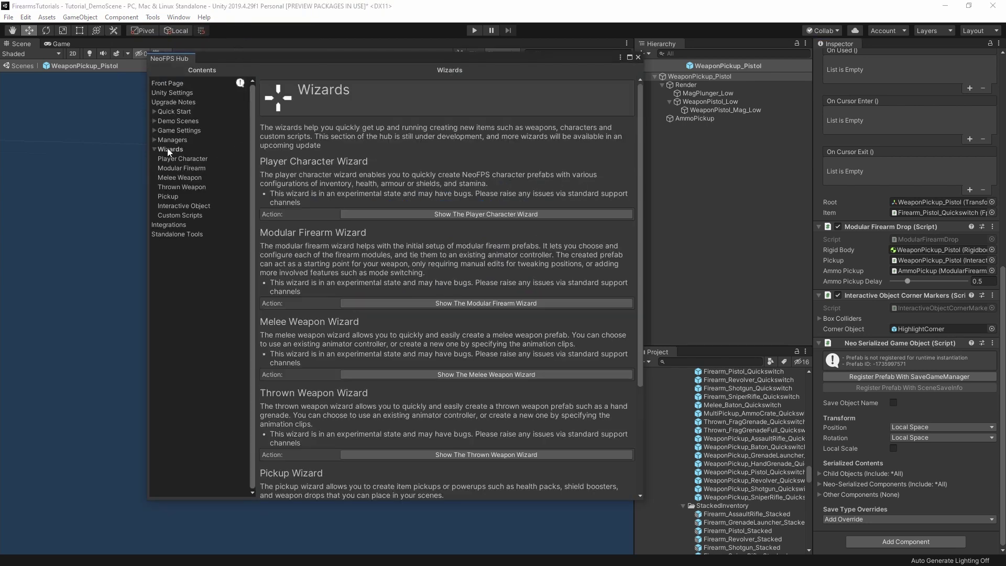
left_click(190, 196)
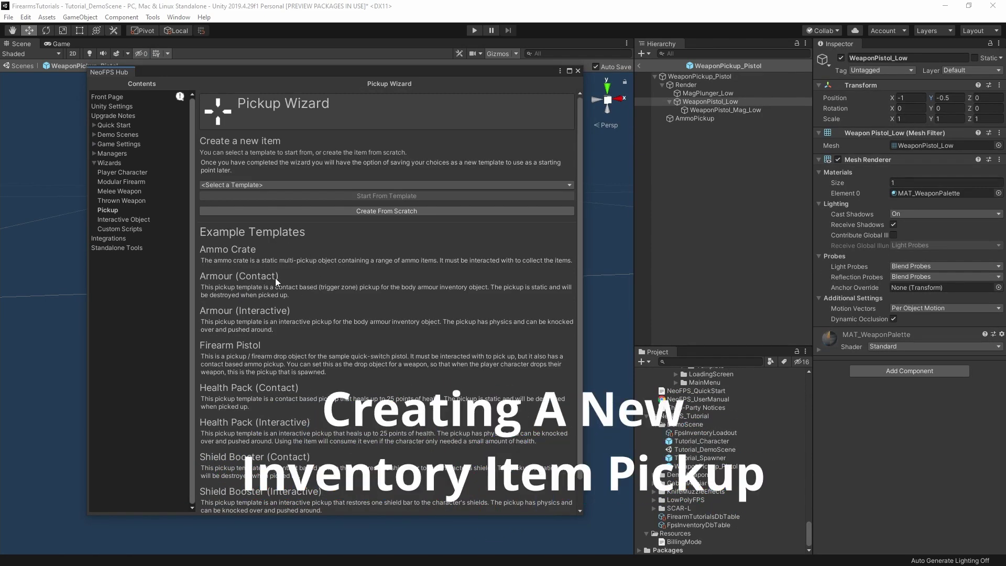
Start a pickup from the PickupTemplate_Armour_Contact template and accept its contact-based inventory item options.
left_click(283, 184)
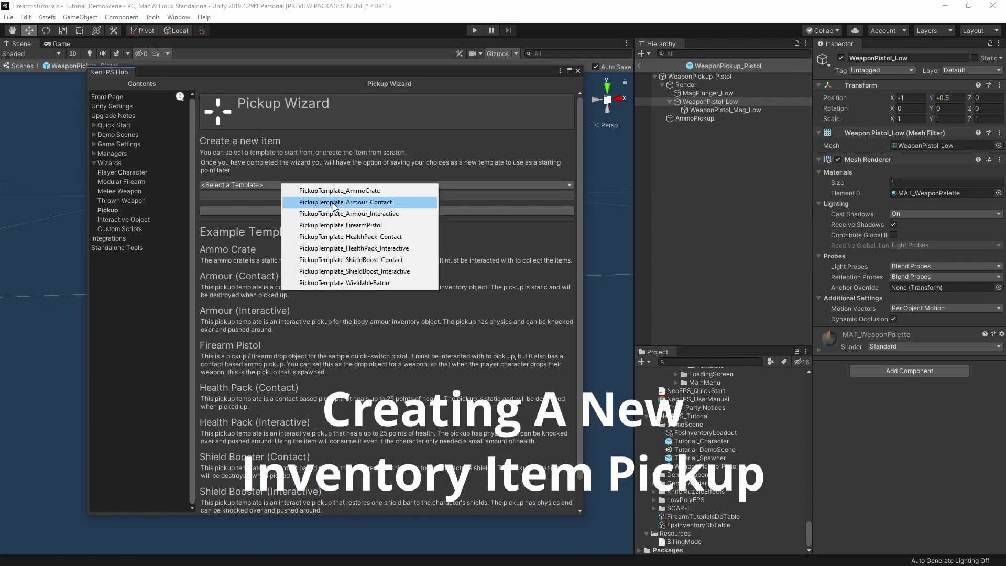
left_click(359, 199)
left_click(363, 197)
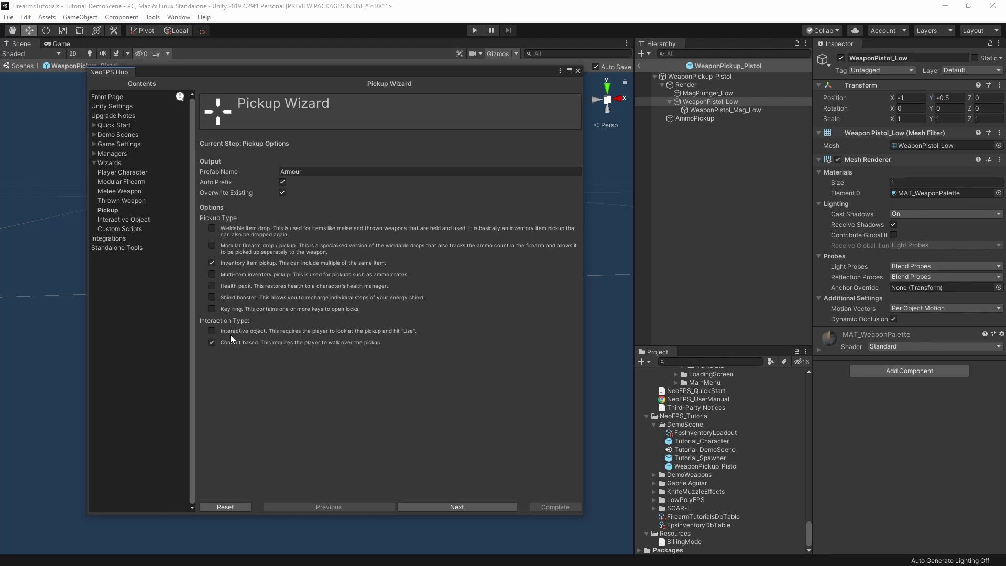
left_click(436, 507)
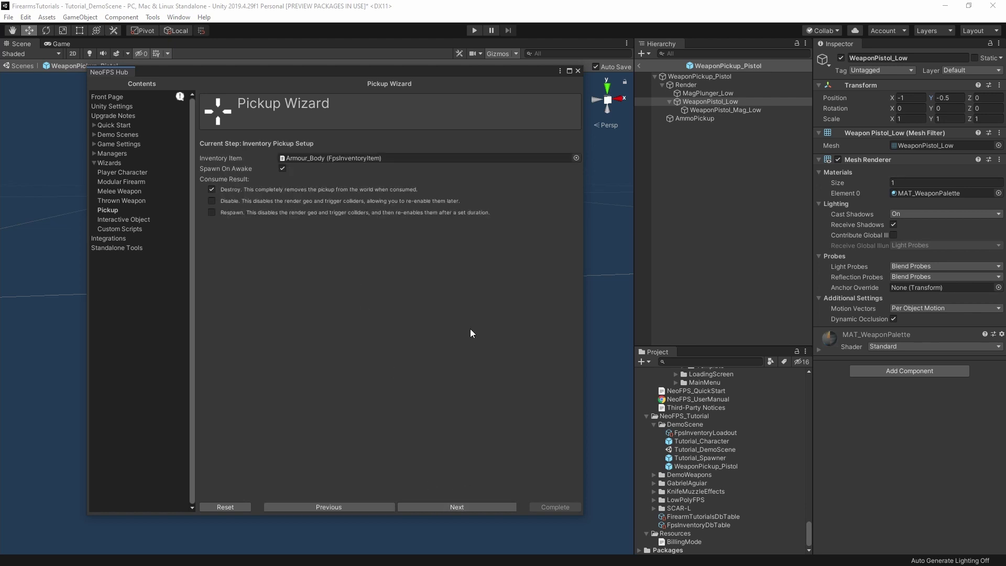
Locate the Armour_Body inventory item in the project and inspect its Fps Inventory Item settings.
left_click(313, 157)
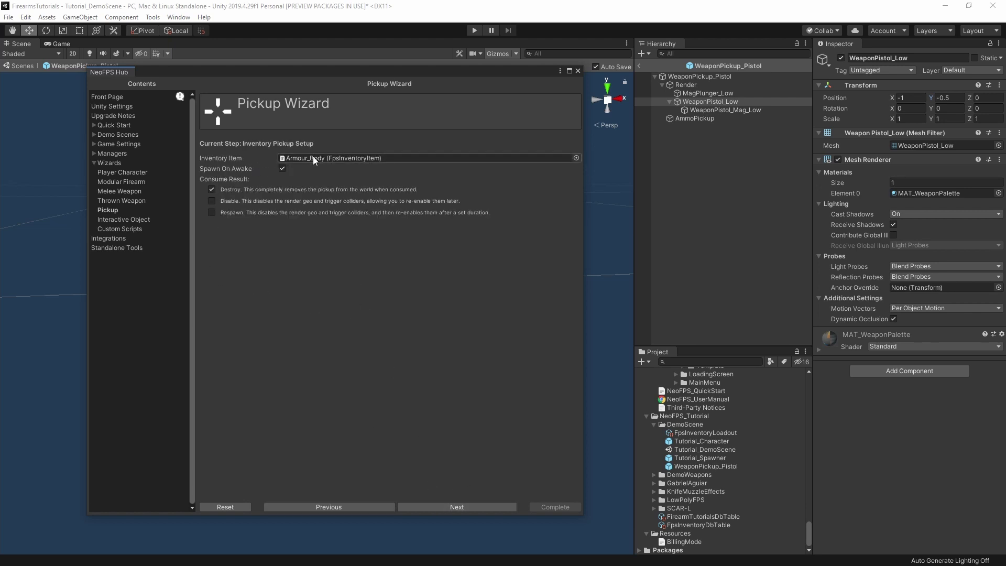
scroll(707, 408, "up", 3)
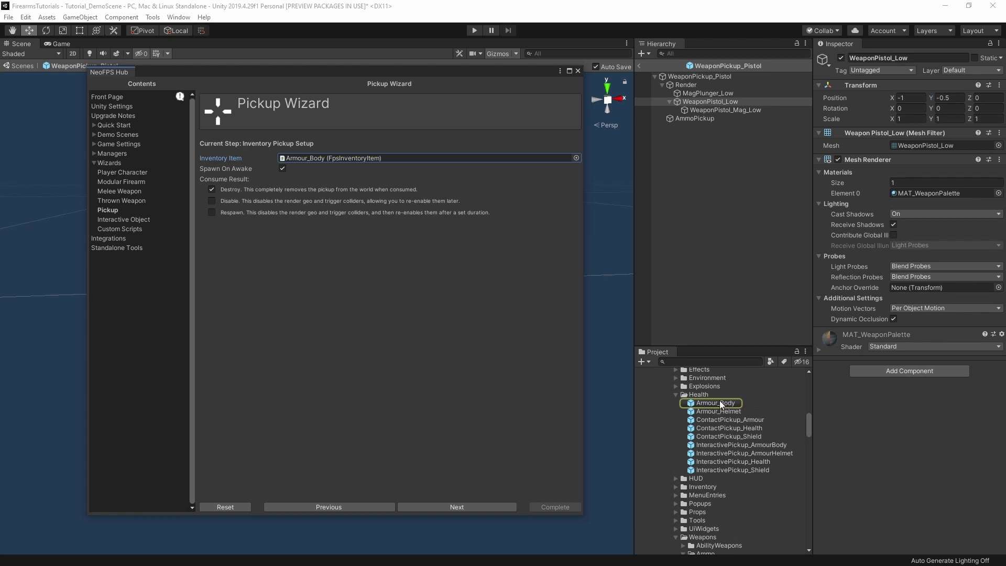
left_click(717, 403)
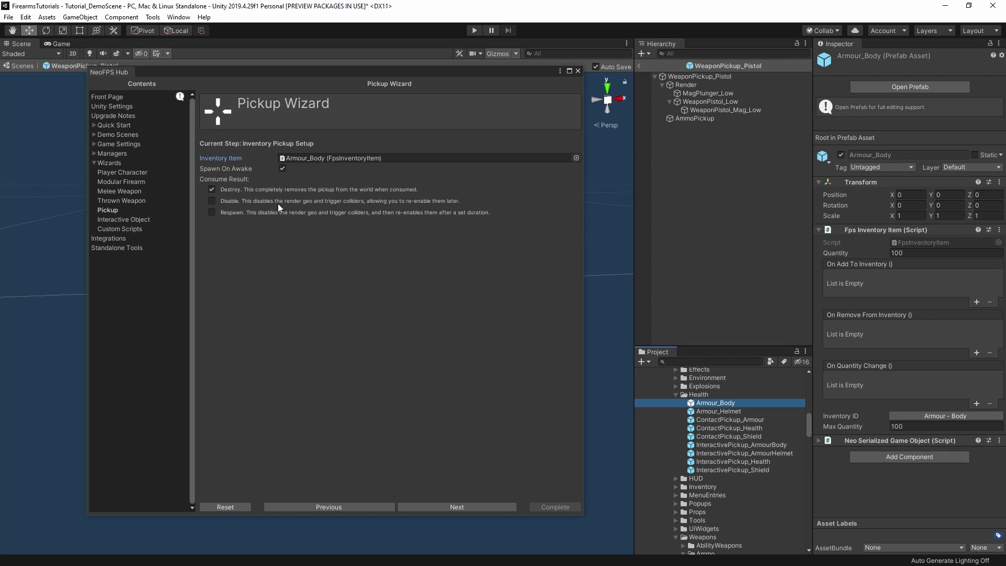
Keep the armour pickup's inventory, audio and visual settings and create the item in the NeoFPS_Tutorial/DemoScene folder.
left_click(471, 507)
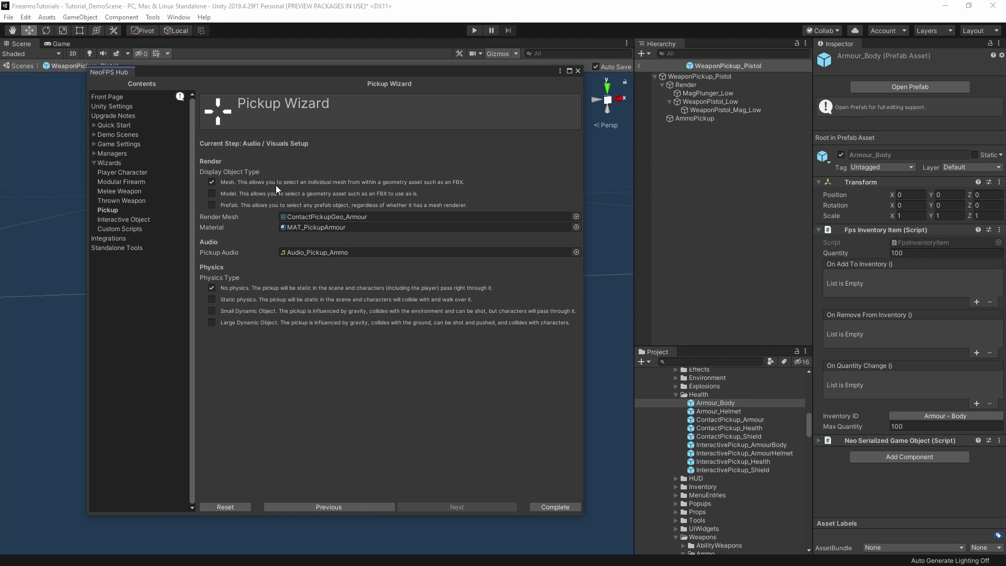
left_click(372, 213)
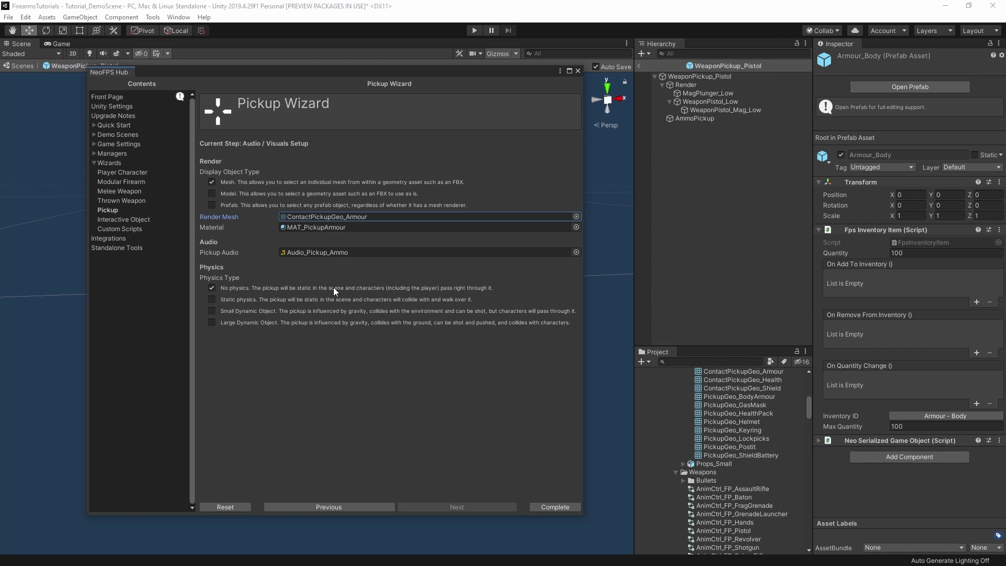
left_click(552, 507)
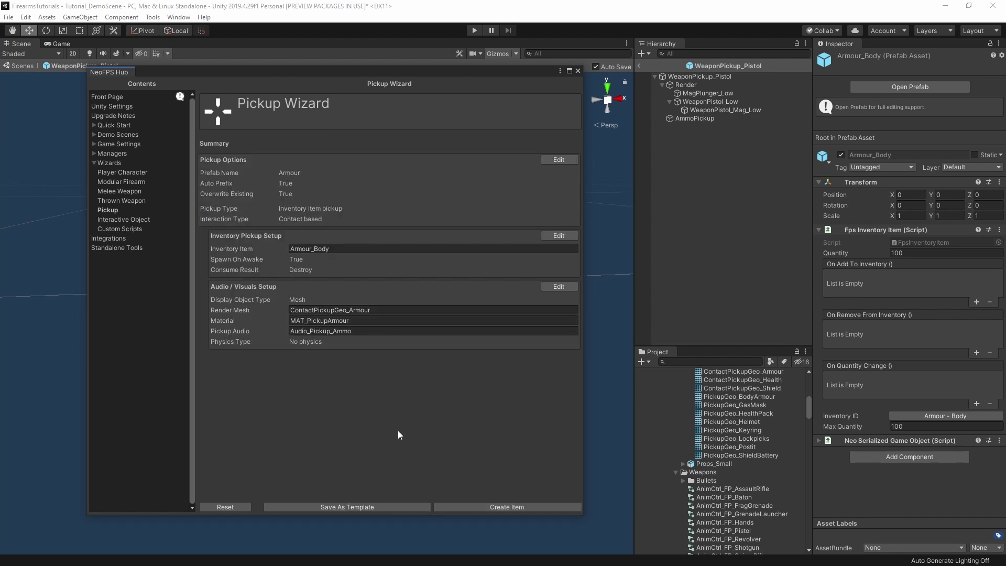
left_click(498, 506)
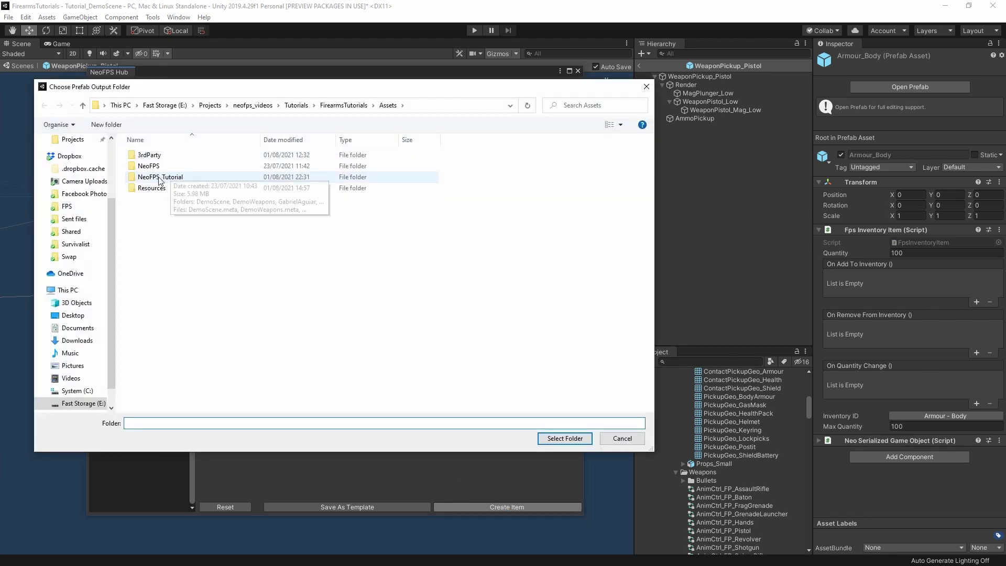
double_click(160, 178)
double_click(158, 166)
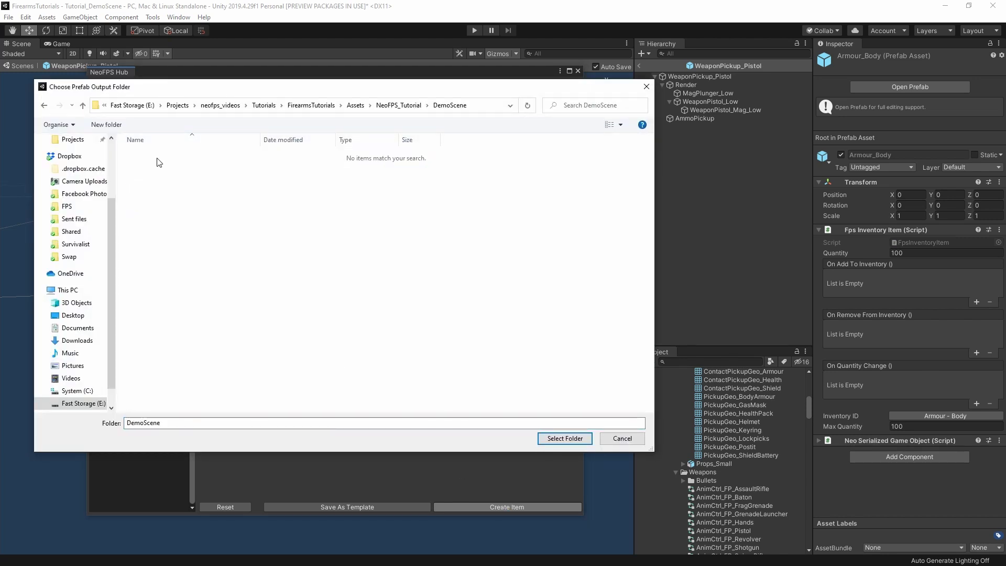
left_click(562, 439)
Open the ContactPickup_Armour prefab and view its shield mesh and trigger sphere with the wizard window moved aside.
scroll(730, 514, "down", 3)
left_click(706, 488)
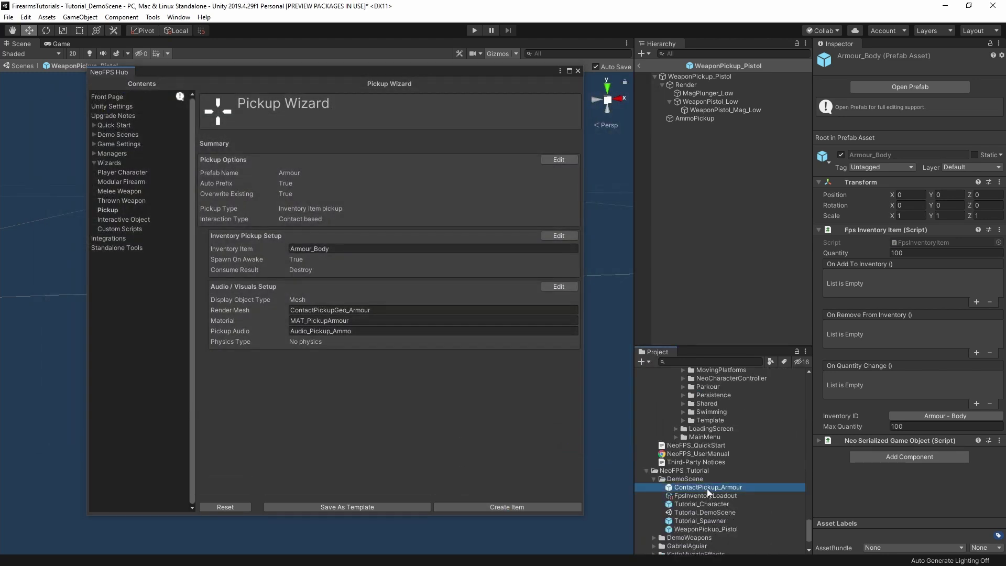
double_click(707, 487)
left_click_drag(413, 78, 806, 76)
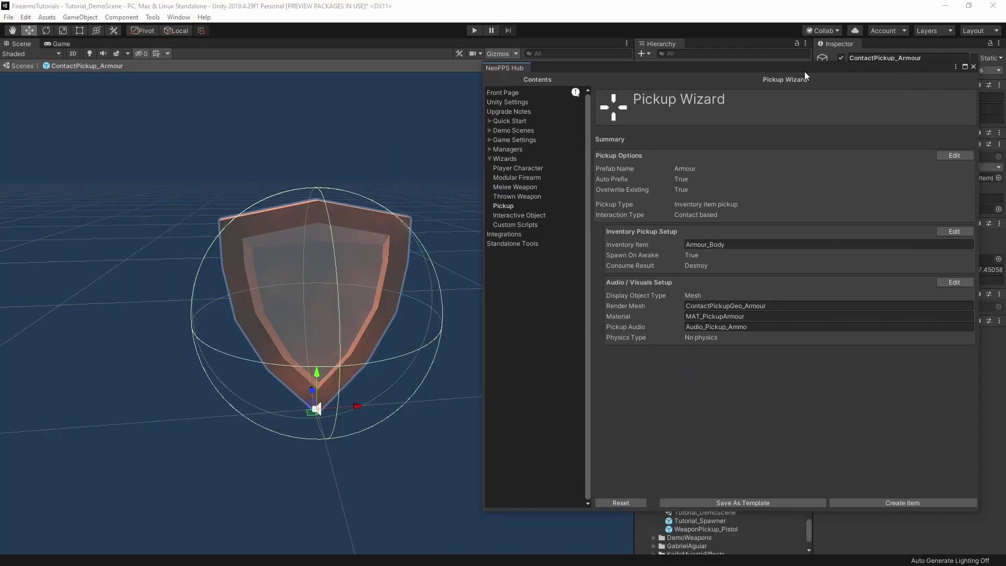
left_click_drag(236, 289, 828, 58, "alt")
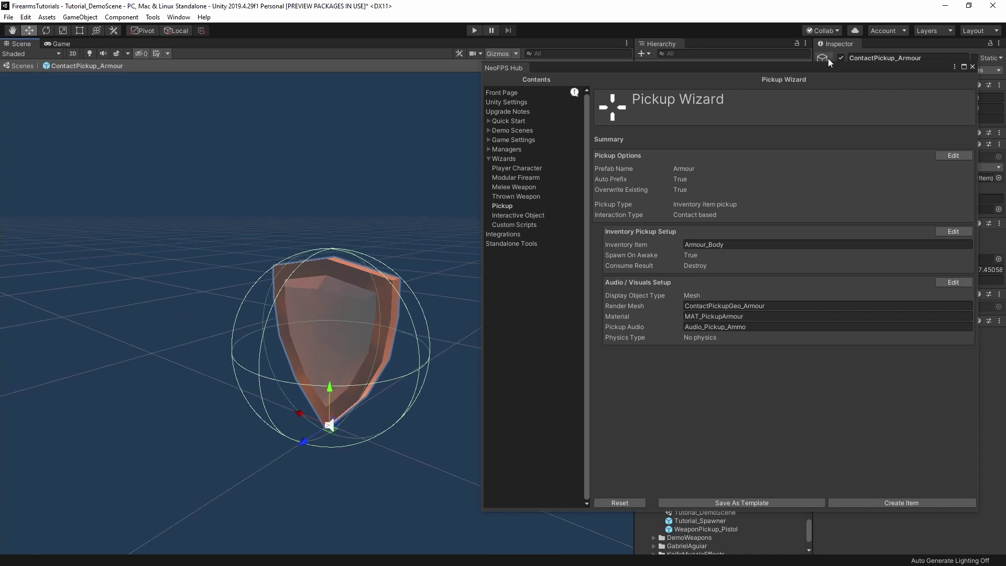
Examine the ContactPickup_Armour root's components, uncovering the Inspector and expanding Neo Serialized Game Object.
left_click(793, 74)
left_click_drag(511, 71, 121, 77)
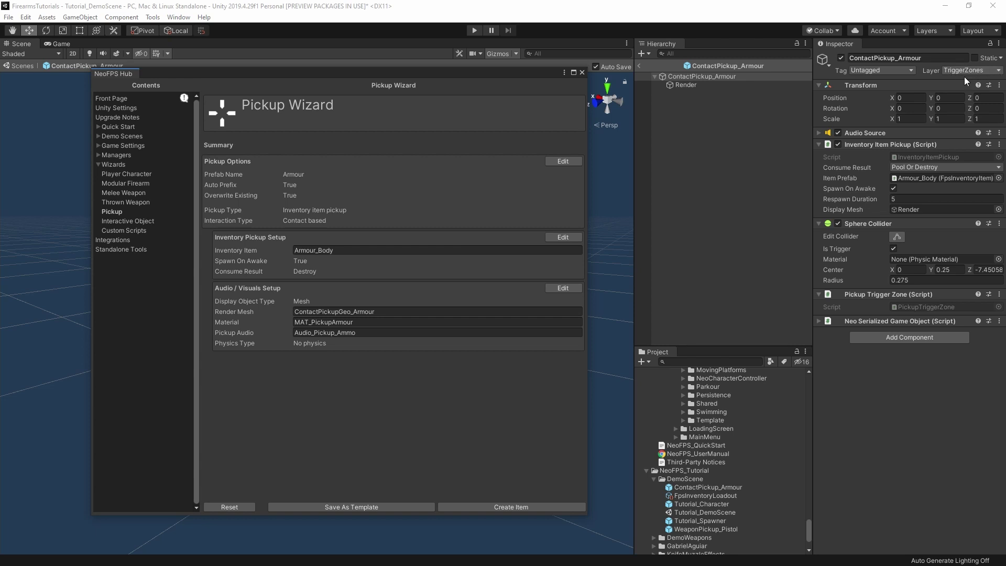
left_click(819, 321)
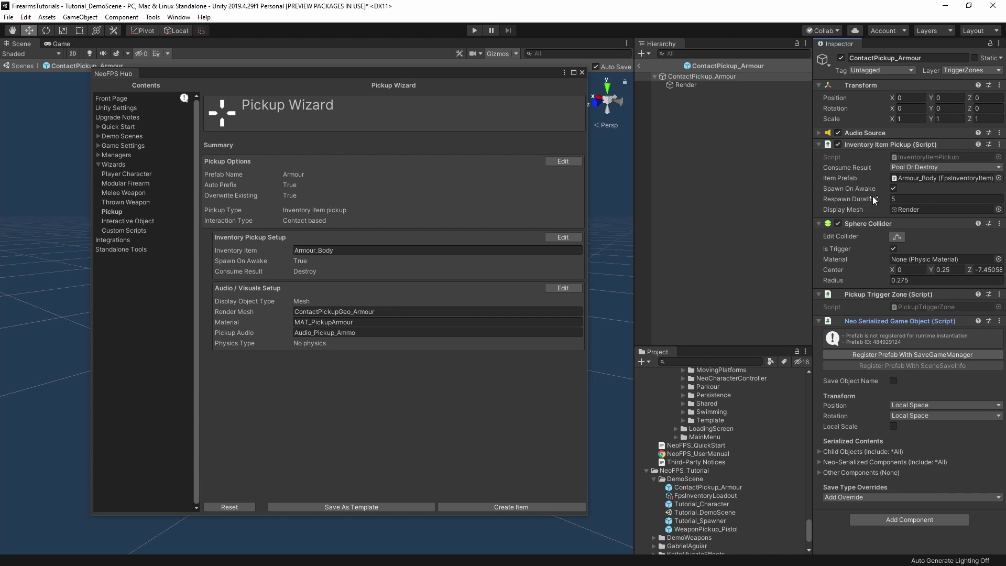
left_click(528, 465)
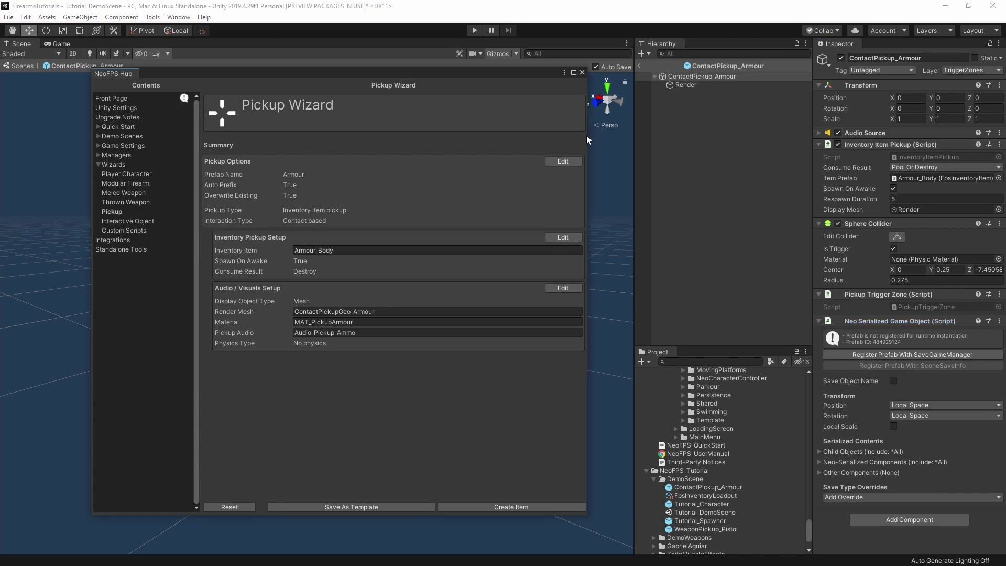
Return to the demo scene and restart the Pickup Wizard from PickupTemplate_AmmoCrate, accepting its multi-item pickup options.
left_click(641, 66)
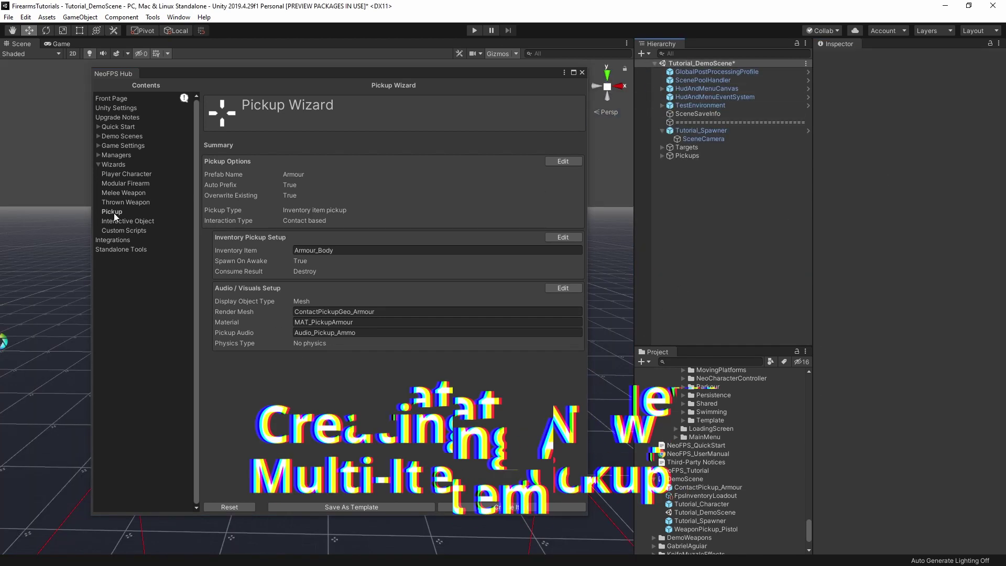
left_click(236, 507)
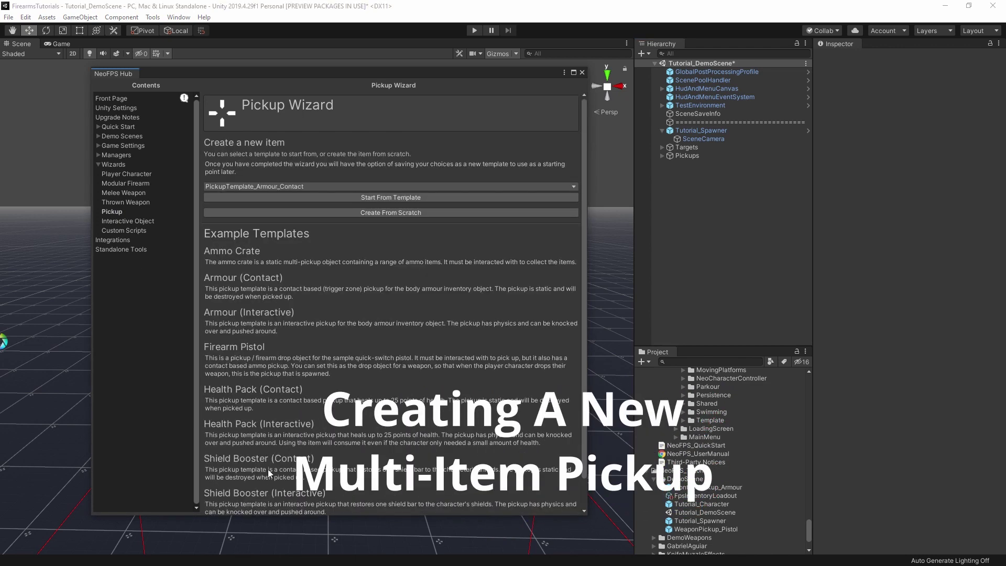
scroll(387, 291, "down", 1)
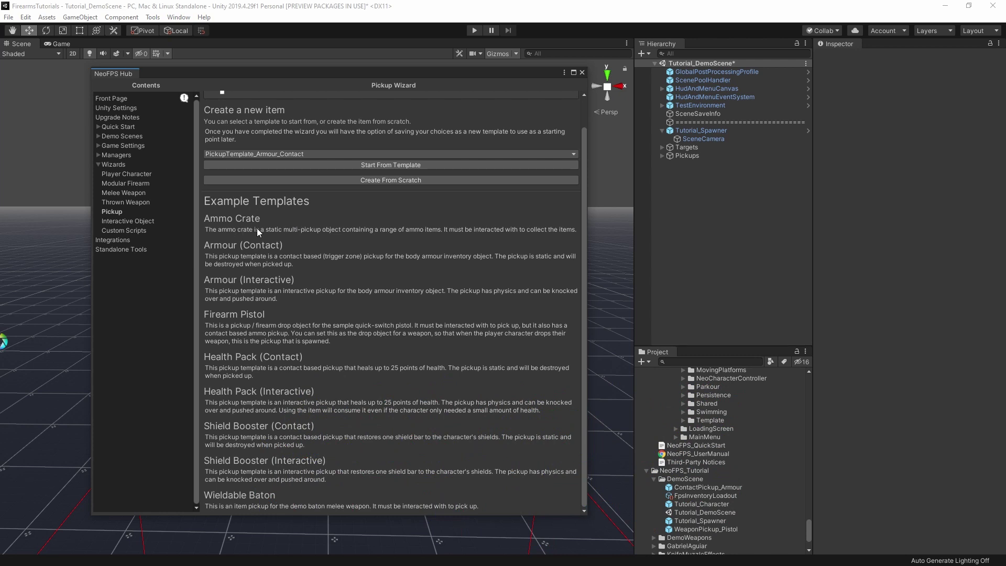
scroll(392, 194, "up", 2)
left_click(360, 186)
left_click(388, 192)
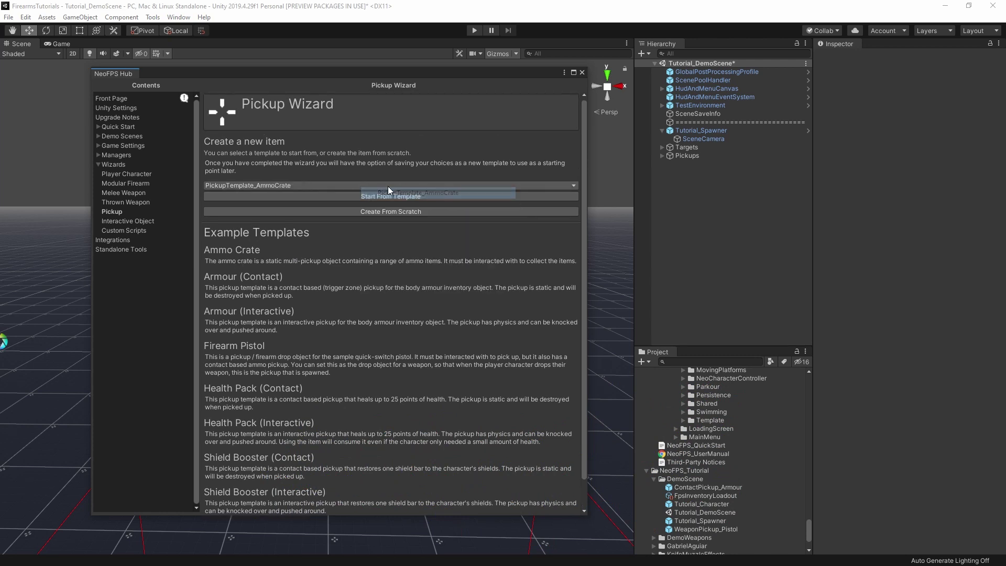
left_click(360, 196)
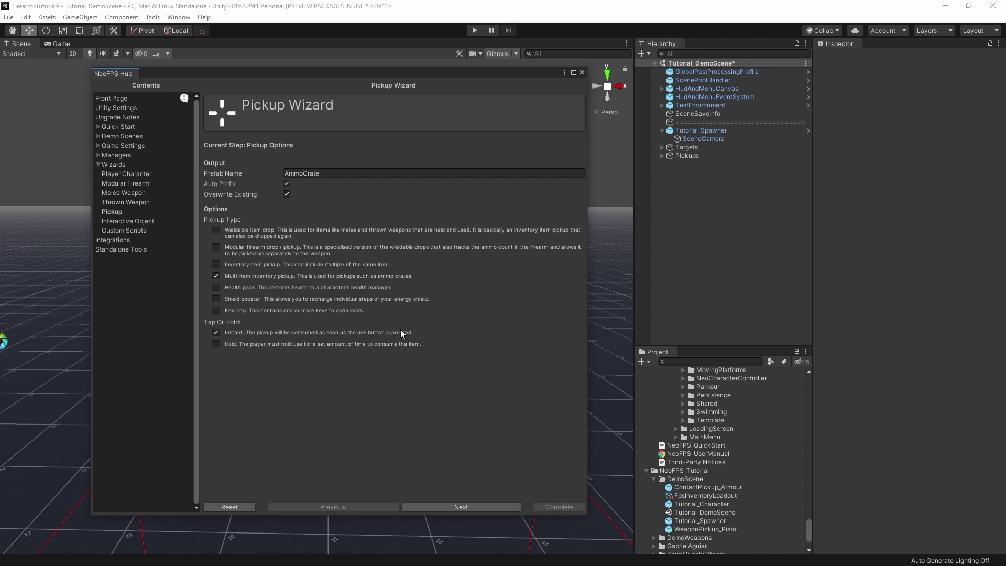
left_click(477, 504)
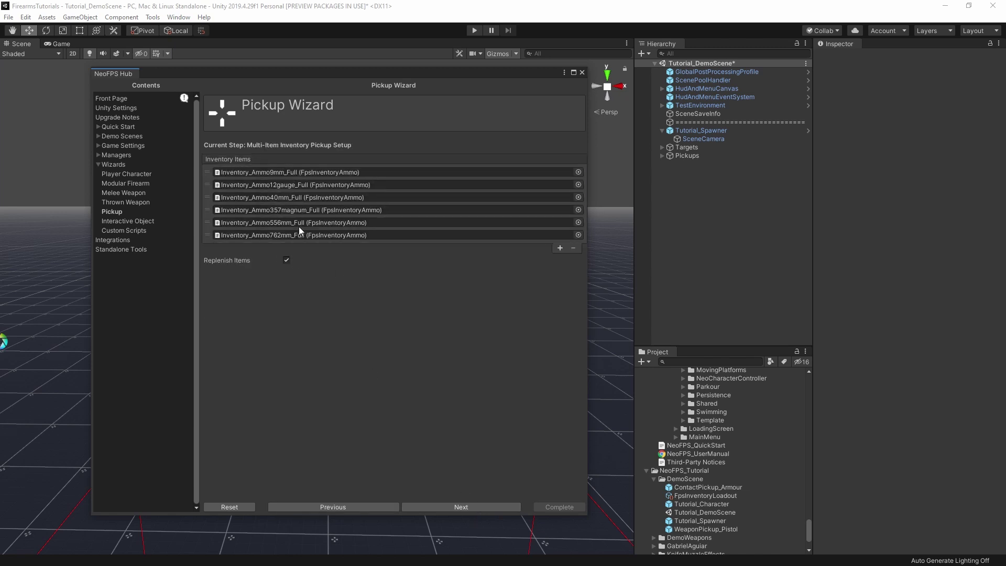
Trace each ammo entry in the multi-item pickup's inventory list to its prefab, from 9mm to 762mm.
left_click(312, 171)
left_click(308, 183)
left_click(317, 197)
left_click(328, 210)
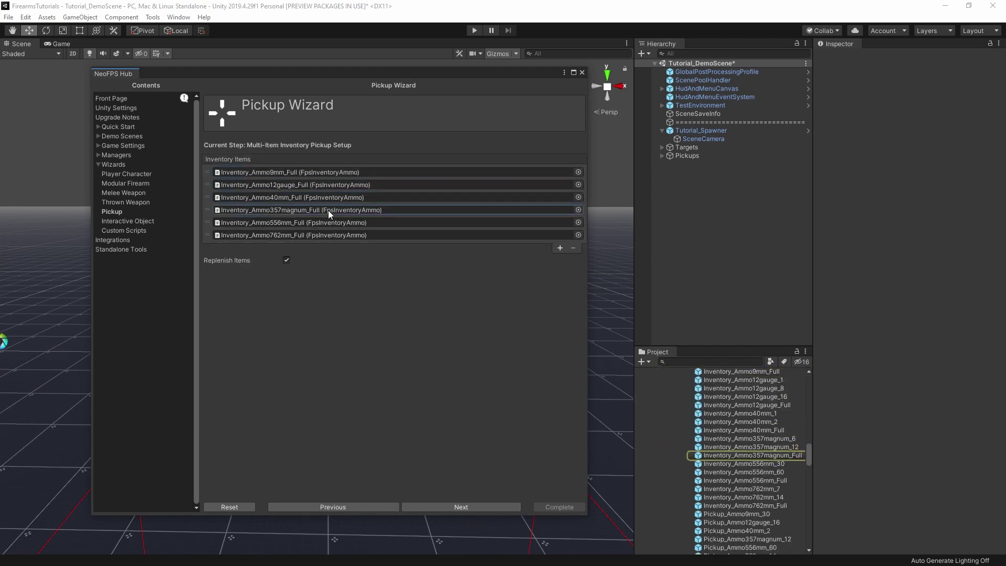
left_click(323, 223)
left_click(321, 234)
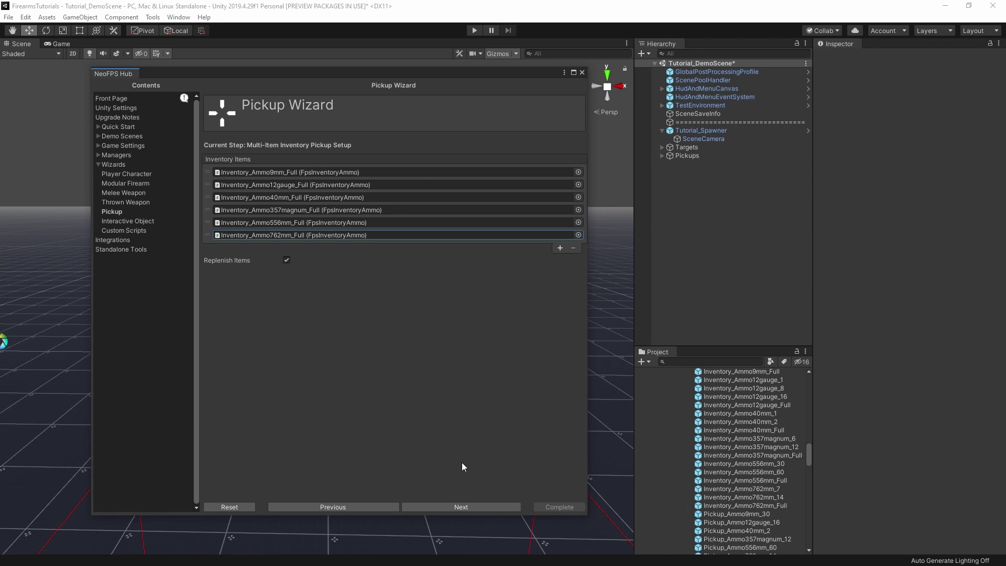
Continue to the Audio / Visuals Setup and inspect the Prop_AmmoCrate_Open render mesh and PropPhysics_AmmoCrate_Open collider mesh.
left_click(469, 506)
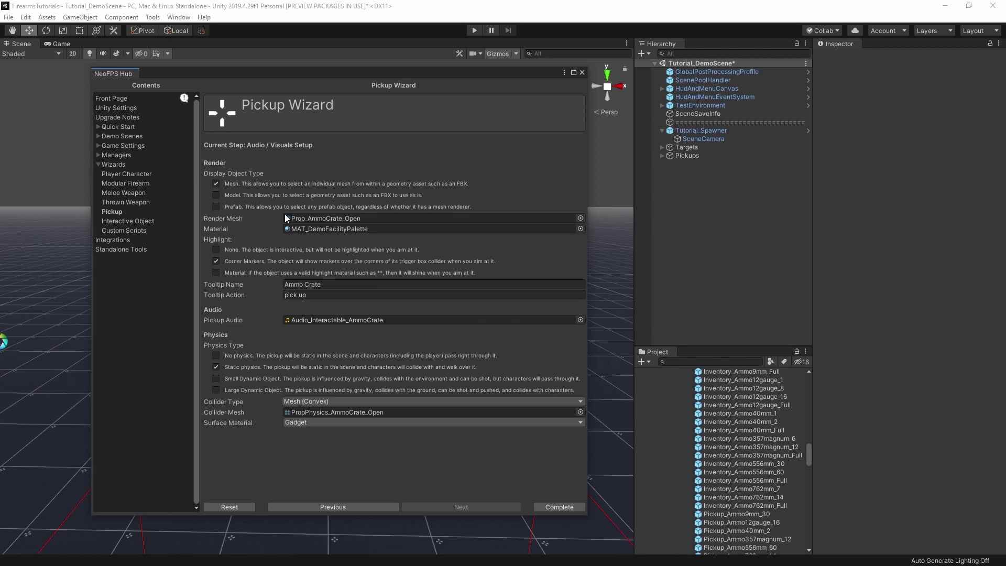
left_click(347, 217)
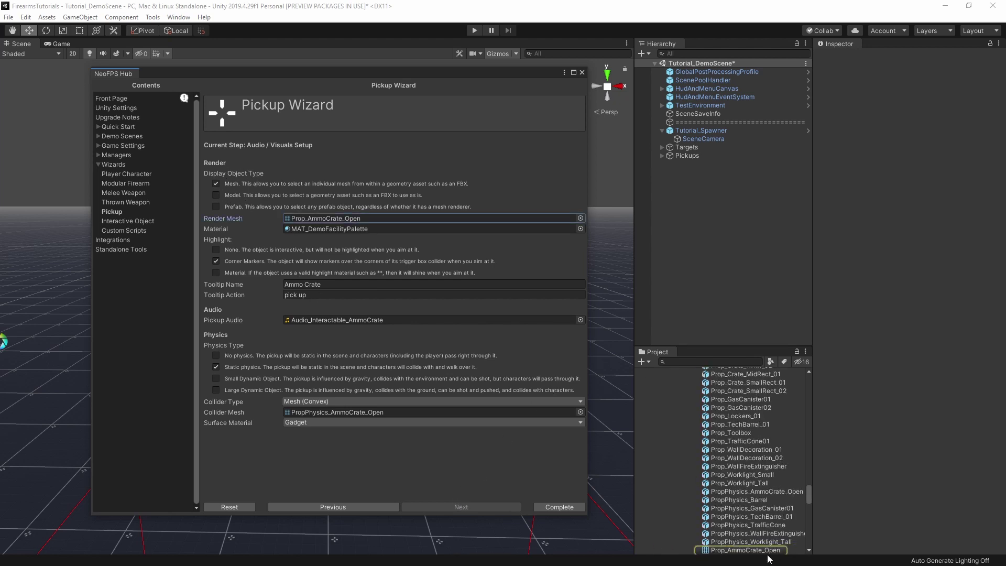
left_click(755, 551)
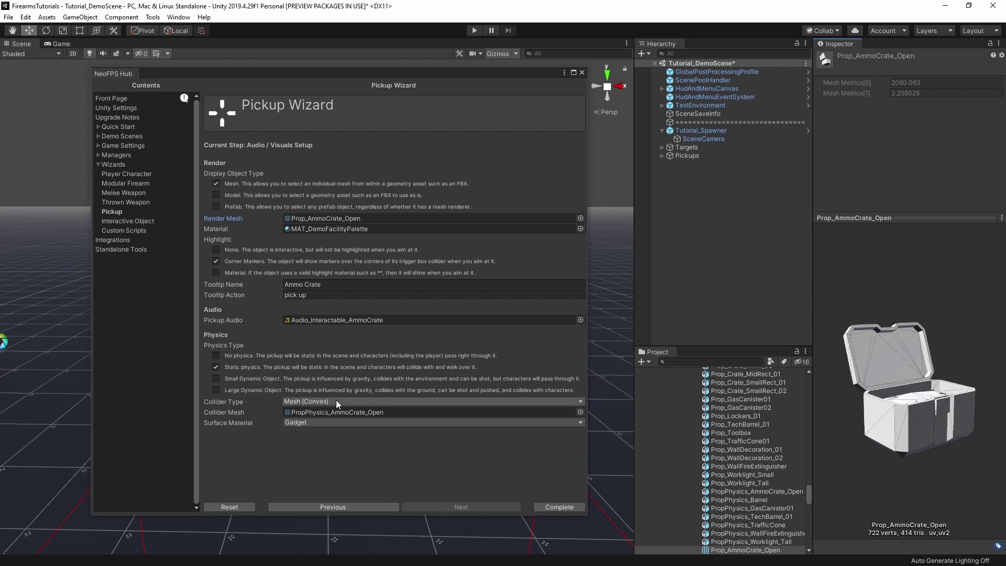
left_click(344, 411)
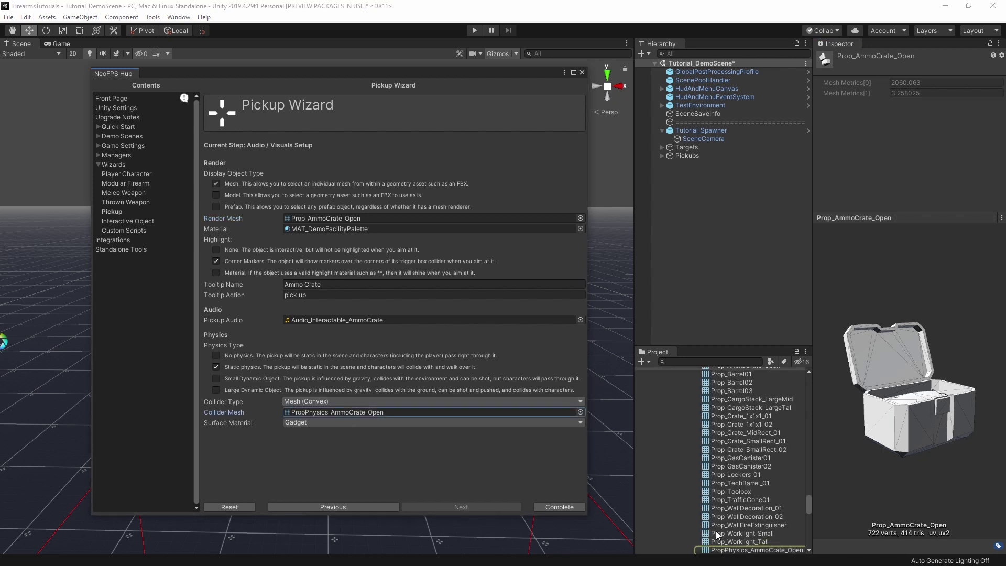
left_click(755, 550)
mouse_move(932, 454)
left_mouse_down()
mouse_move(872, 487)
mouse_move(930, 445)
left_mouse_up()
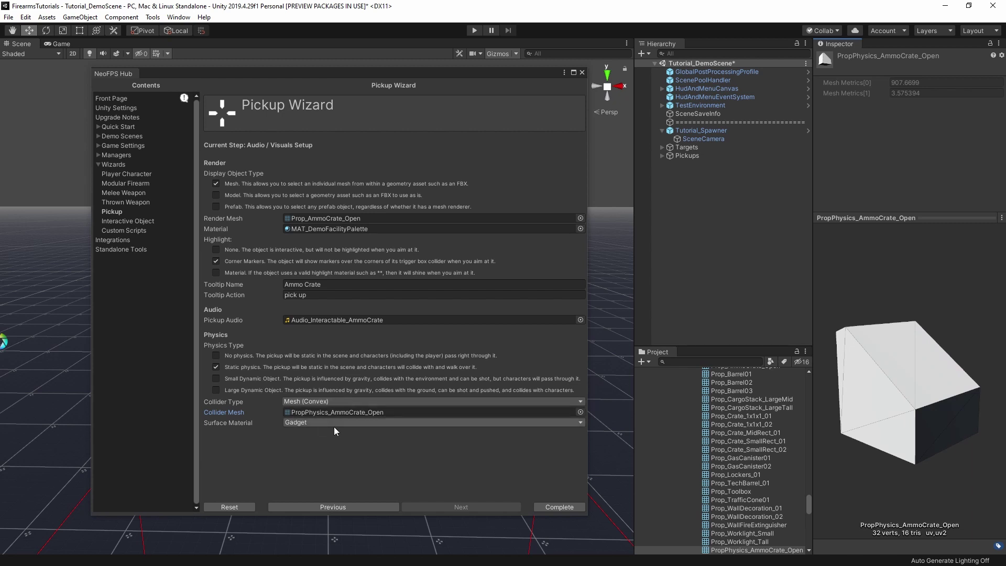
left_click(317, 433)
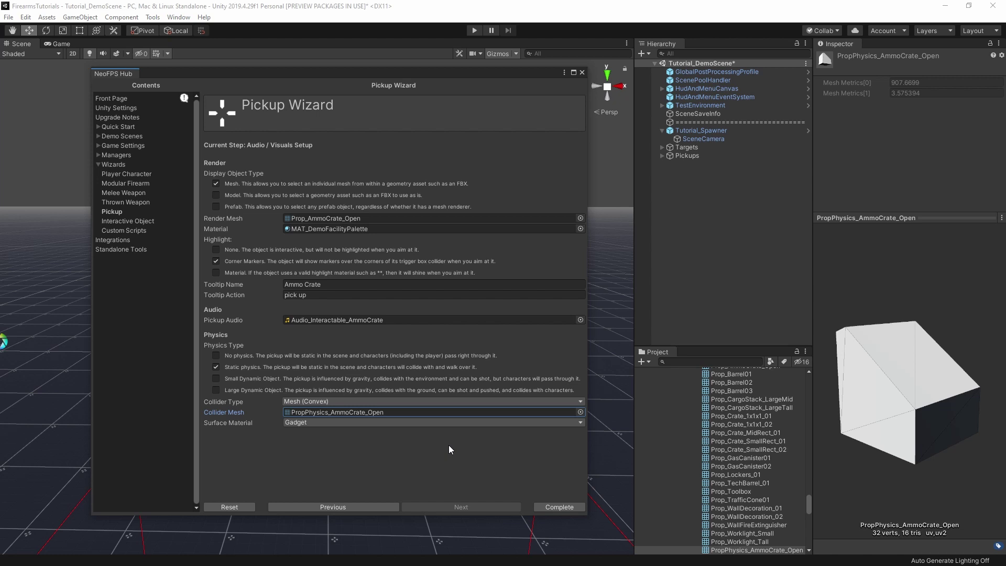
Create the ammo crate pickup in NeoFPS_Tutorial/DemoScene and open the MultiPickup_AmmoCrate prefab.
left_click(554, 508)
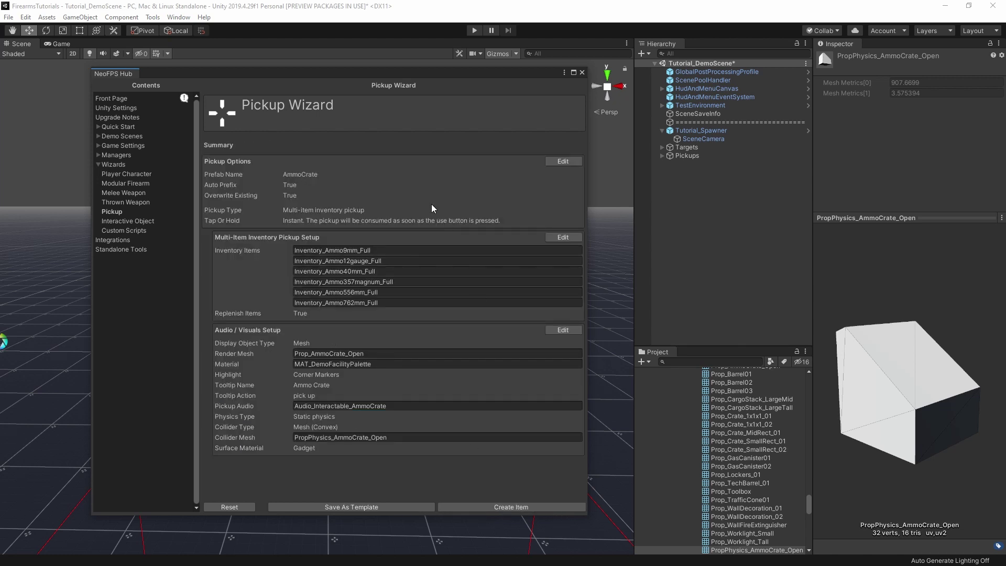
left_click(508, 506)
left_click(173, 178)
double_click(173, 178)
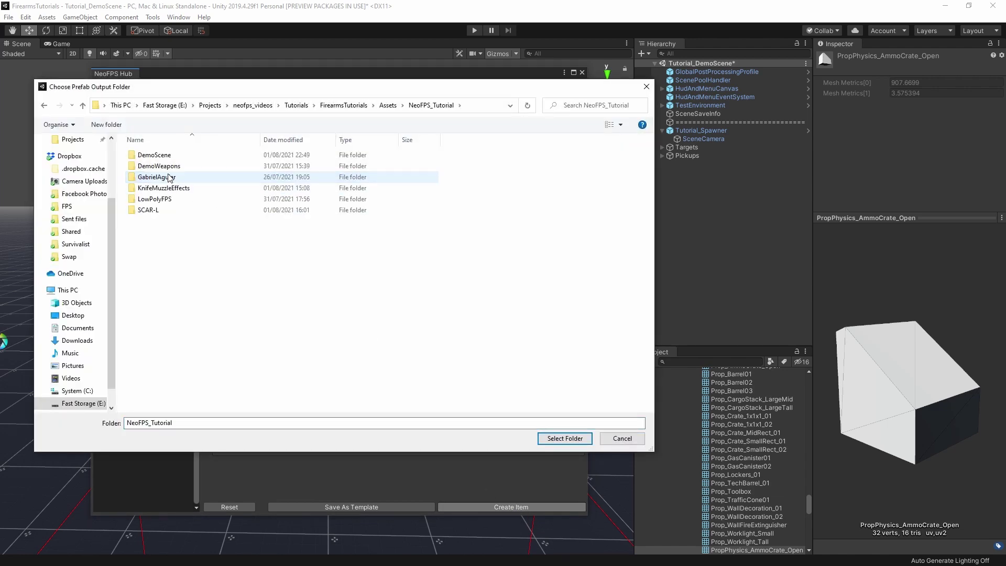
double_click(152, 155)
left_click(557, 439)
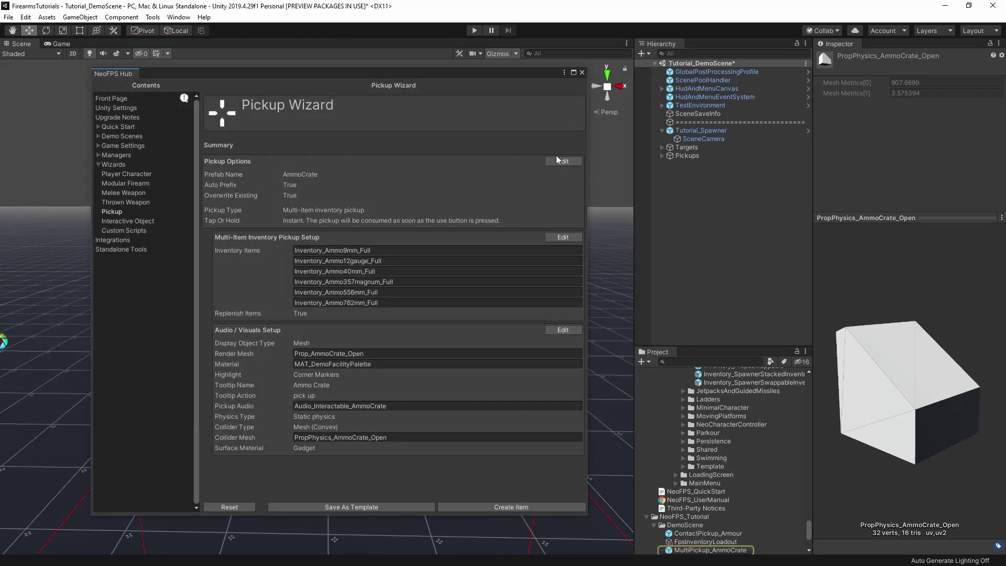
double_click(705, 550)
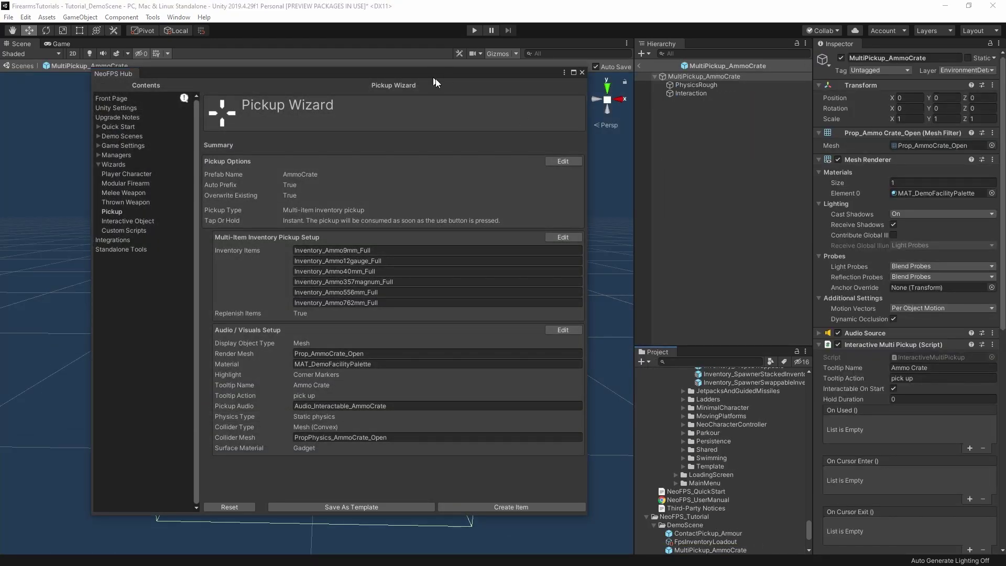
Move the Pickup Wizard window aside and view the ammo crate prefab from an angled viewpoint.
left_click_drag(436, 78, 811, 99)
left_click_drag(337, 305, 411, 415, "alt")
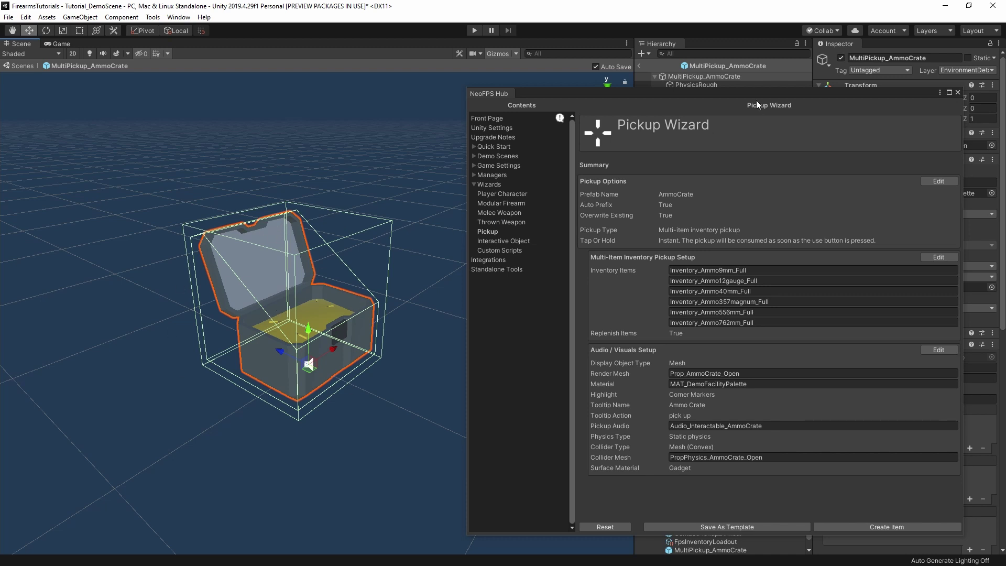
left_click_drag(702, 96, 354, 91)
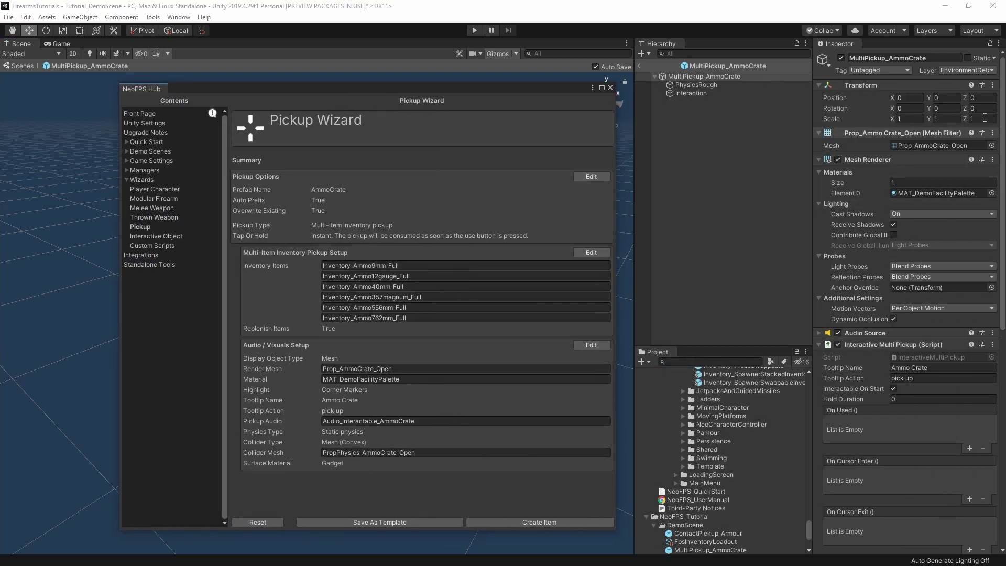
Examine the ammo crate's Interactive Multi Pickup component and trace its 40mm and 556mm item entries to their prefabs.
scroll(916, 175, "down", 3)
scroll(909, 122, "up", 3)
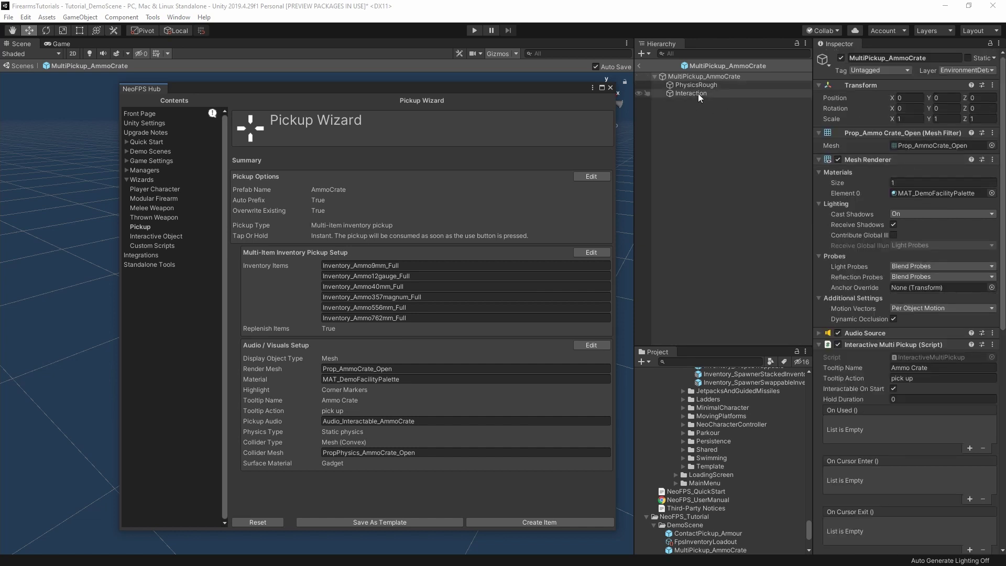
scroll(874, 282, "down", 6)
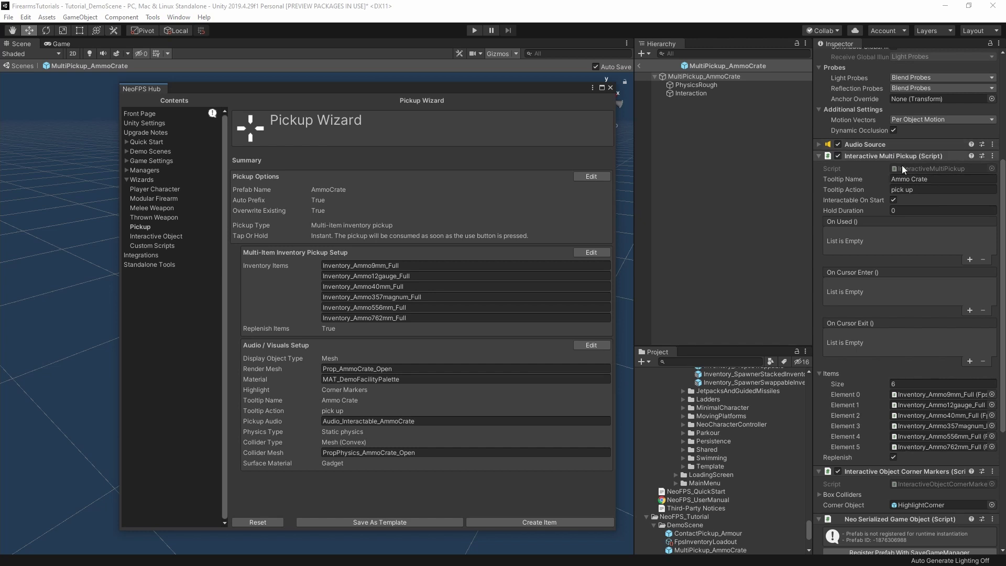
scroll(909, 143, "down", 3)
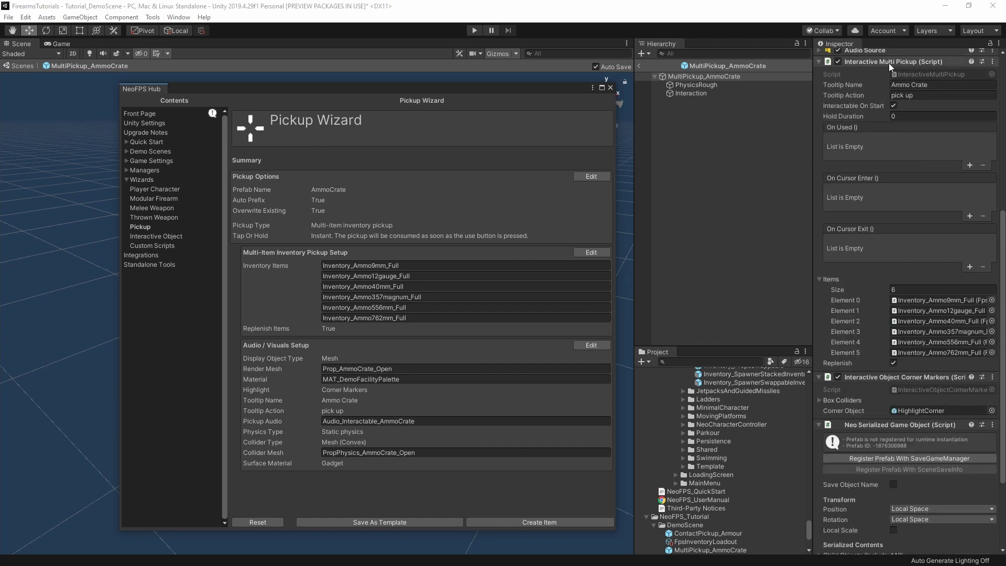
left_click(932, 320)
left_click(932, 341)
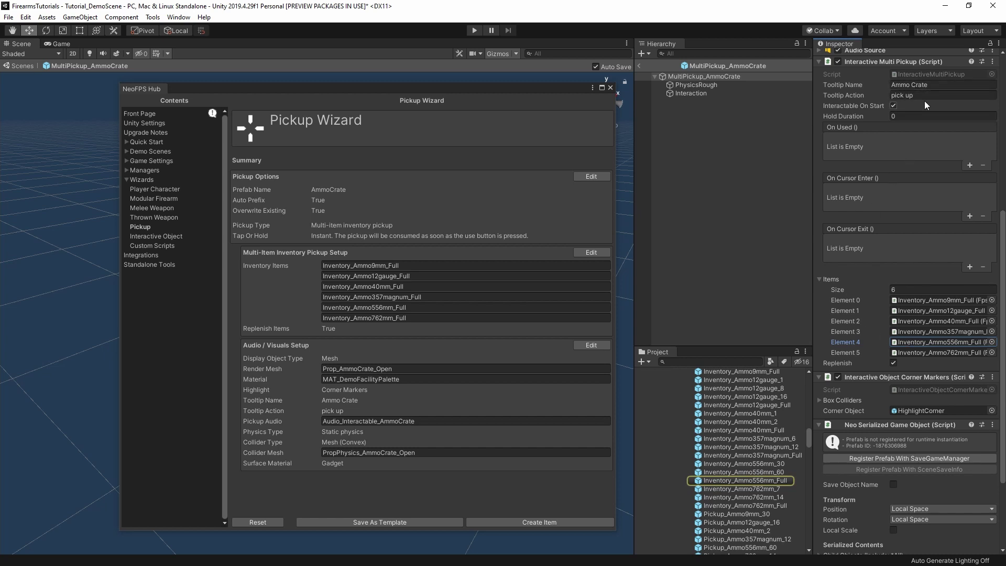
scroll(886, 175, "down", 3)
scroll(886, 174, "down", 1)
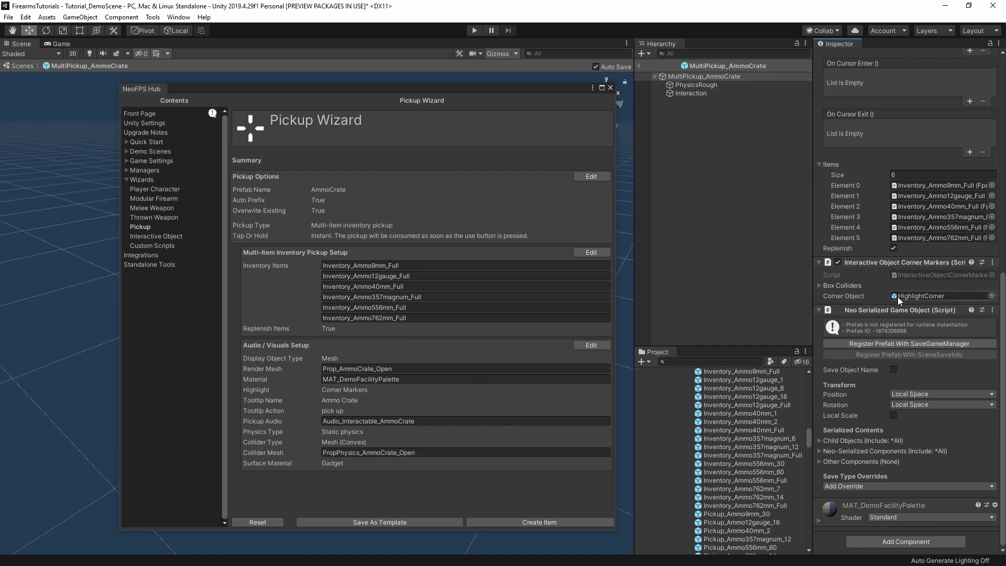
Restart the Pickup Wizard from PickupTemplate_WieldableBaton and accept its wieldable item drop options.
left_click(258, 522)
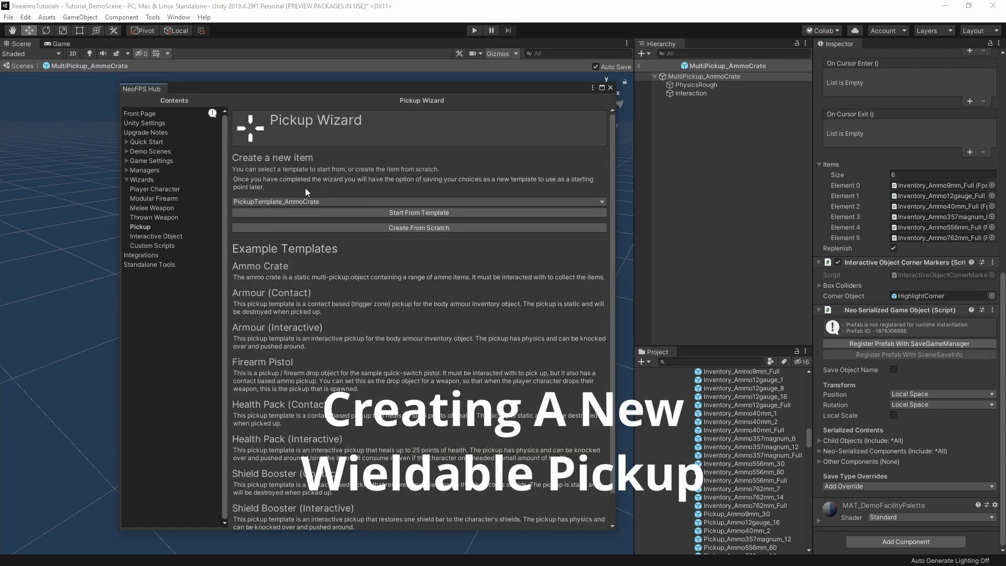
left_click(317, 201)
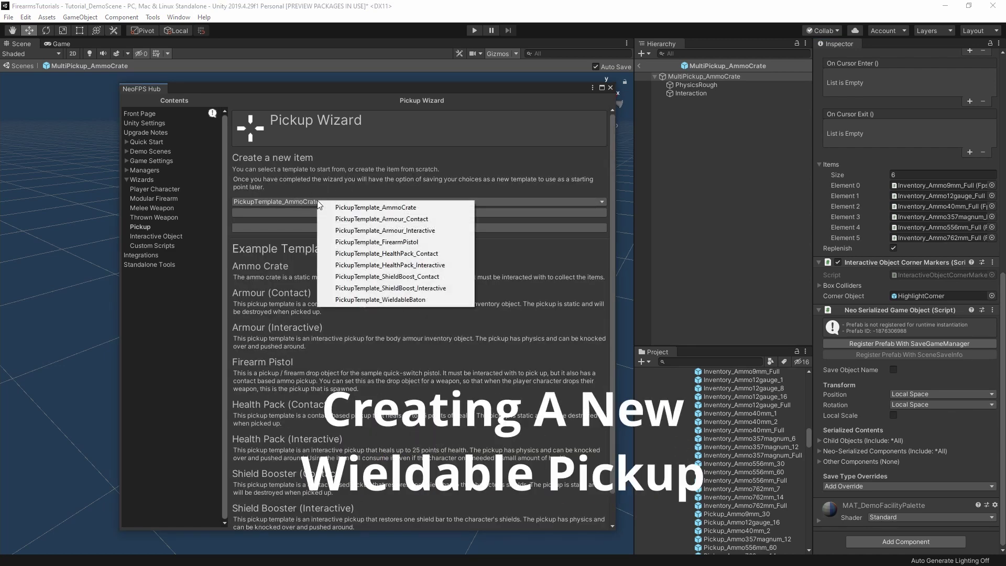
left_click(379, 300)
left_click(397, 202)
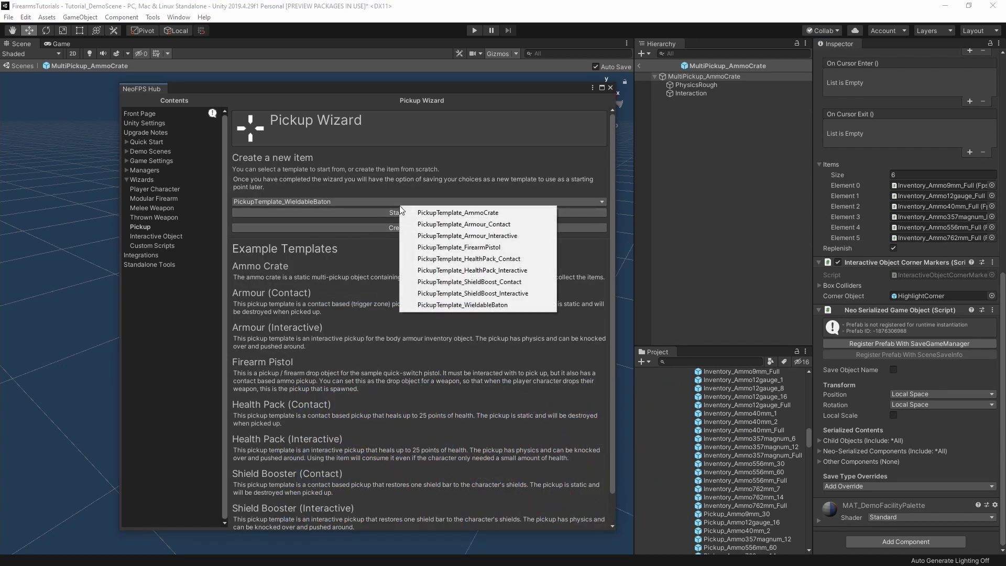
left_click(388, 209)
left_click(389, 211)
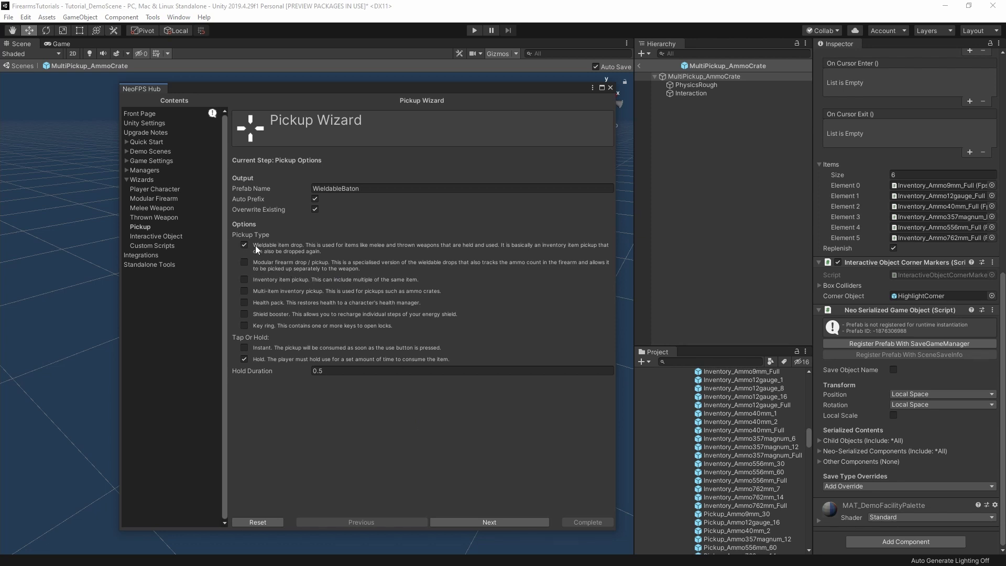
left_click(486, 518)
Keep Melee_Baton_Quickswitch as the wieldable prefab and accept the baton's audio and visuals setup to complete the wizard.
left_click(368, 175)
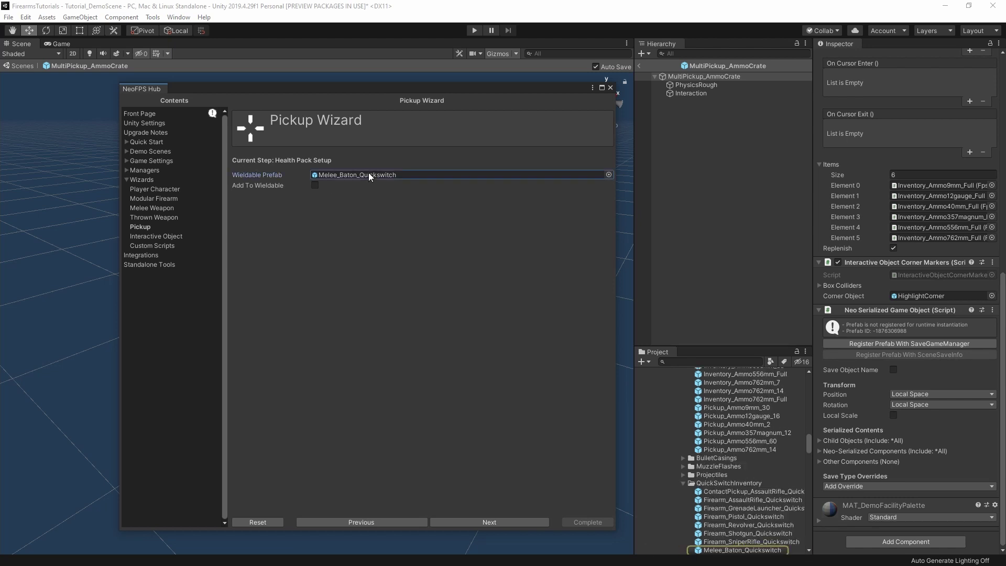
scroll(741, 467, "down", 3)
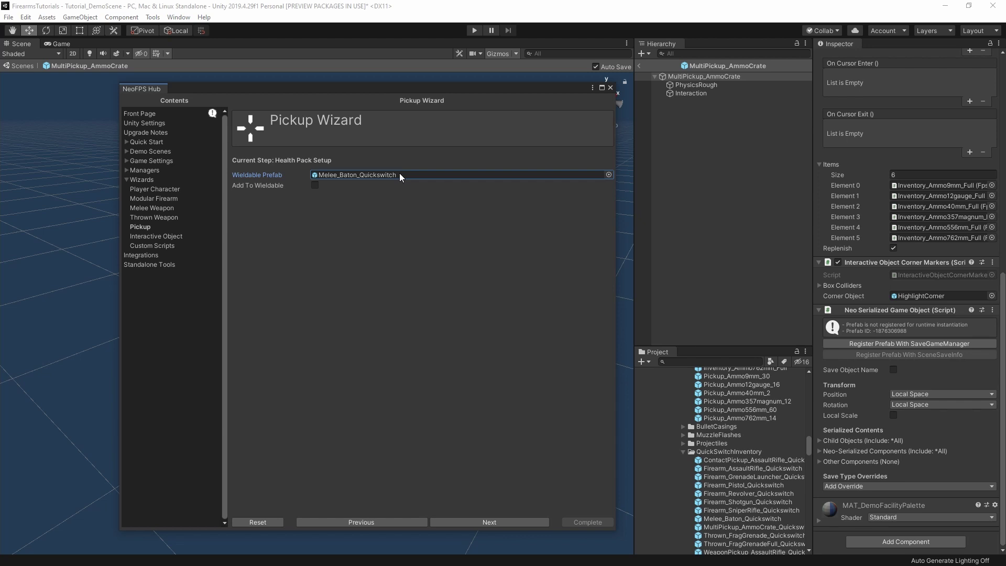
left_click(495, 523)
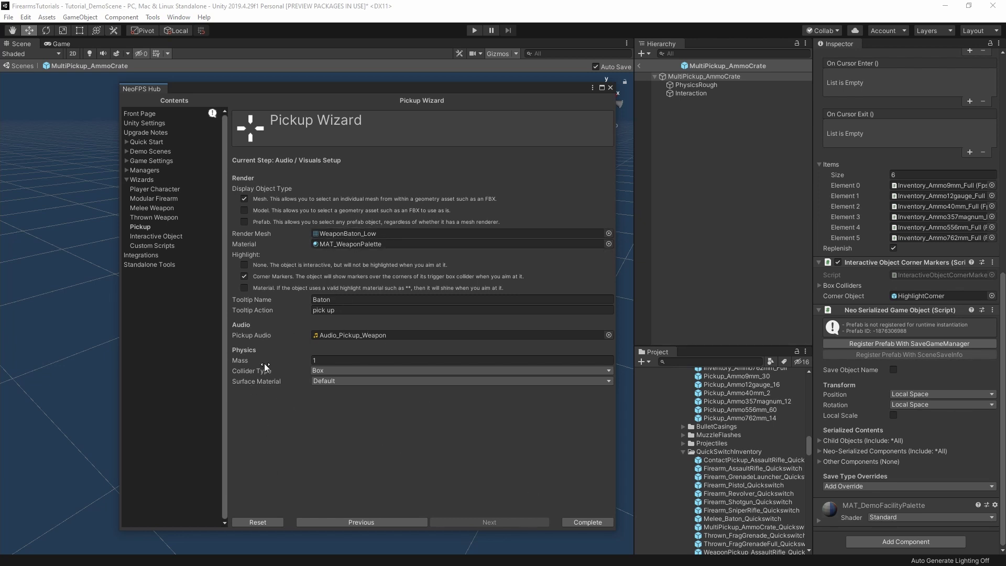
left_click(588, 521)
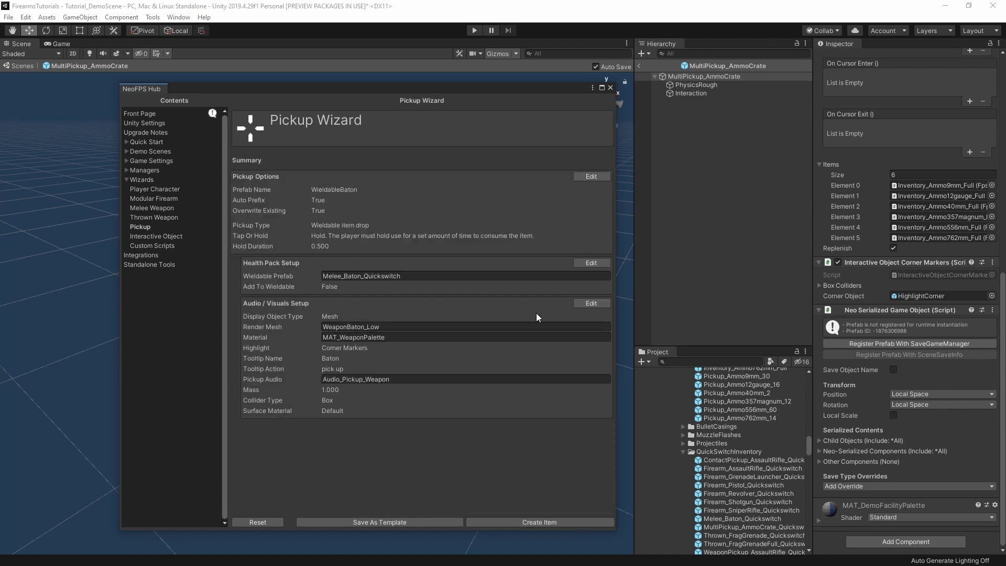
Create the wieldable baton pickup in the NeoFPS_Tutorial/DemoScene folder and close the NeoFPS Hub.
left_click(547, 520)
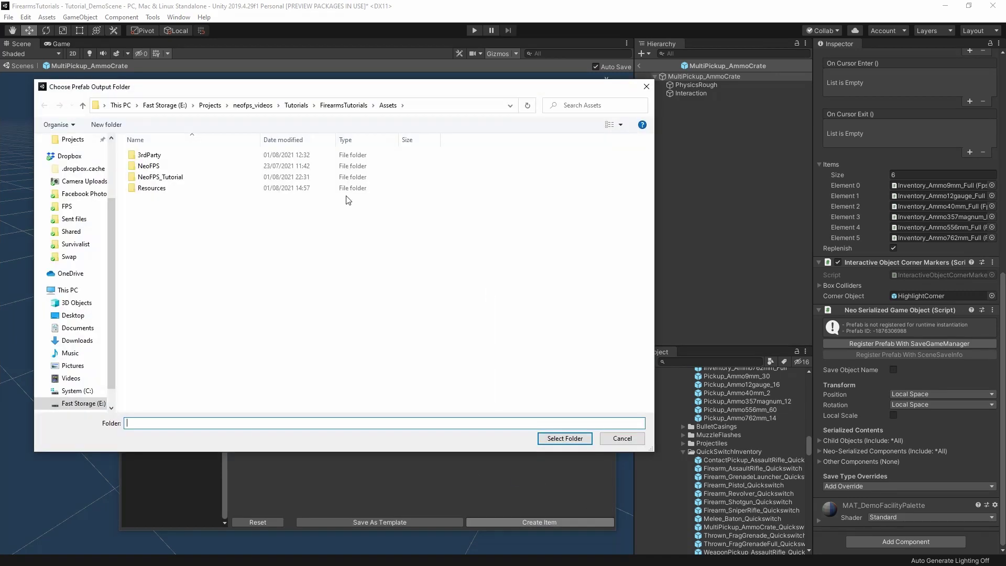
double_click(156, 179)
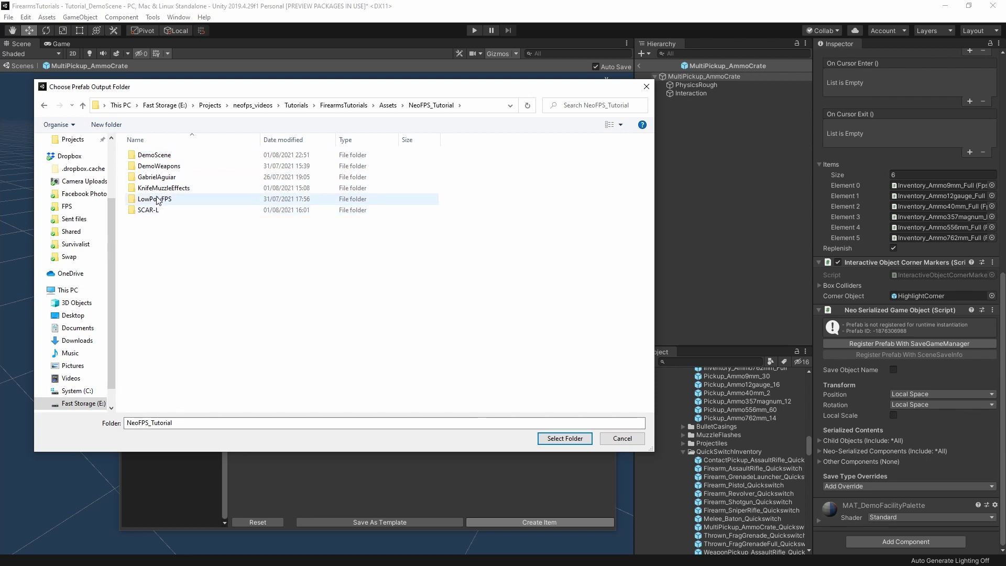
double_click(154, 156)
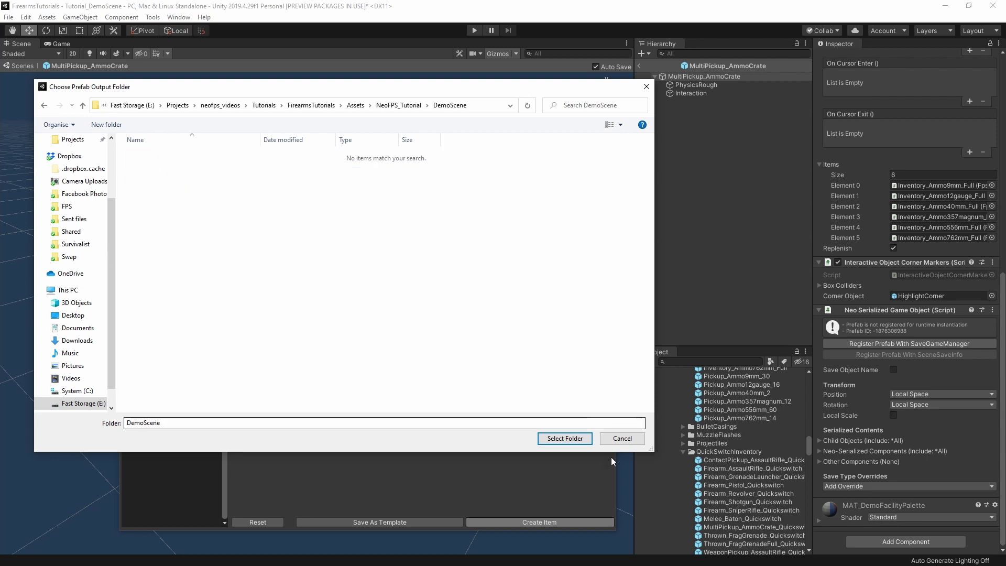
left_click(565, 438)
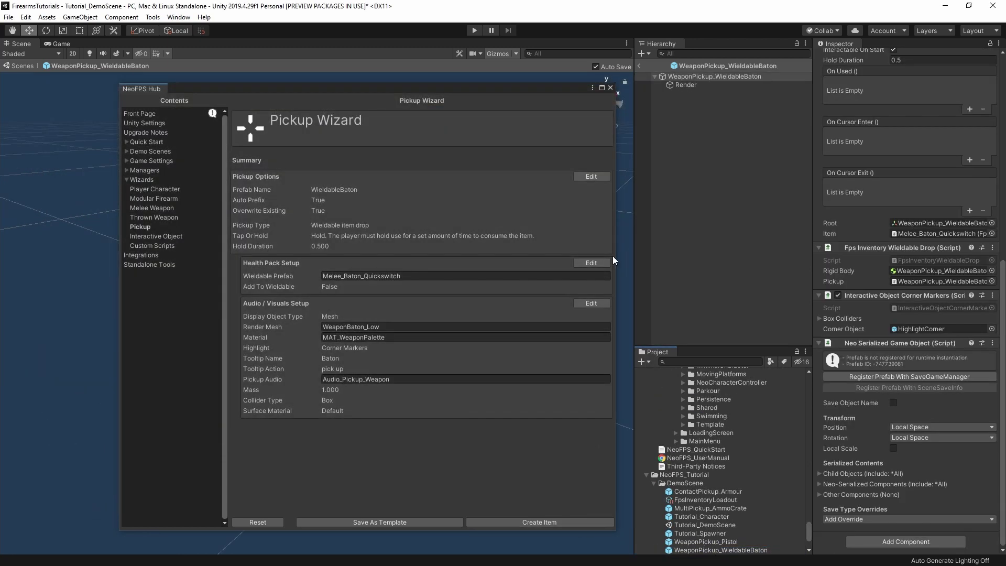
left_click(610, 88)
Inspect the baton pickup prefab's components and consult the documentation page for Interactive Object Corner Markers.
left_click_drag(396, 343, 429, 443, "alt")
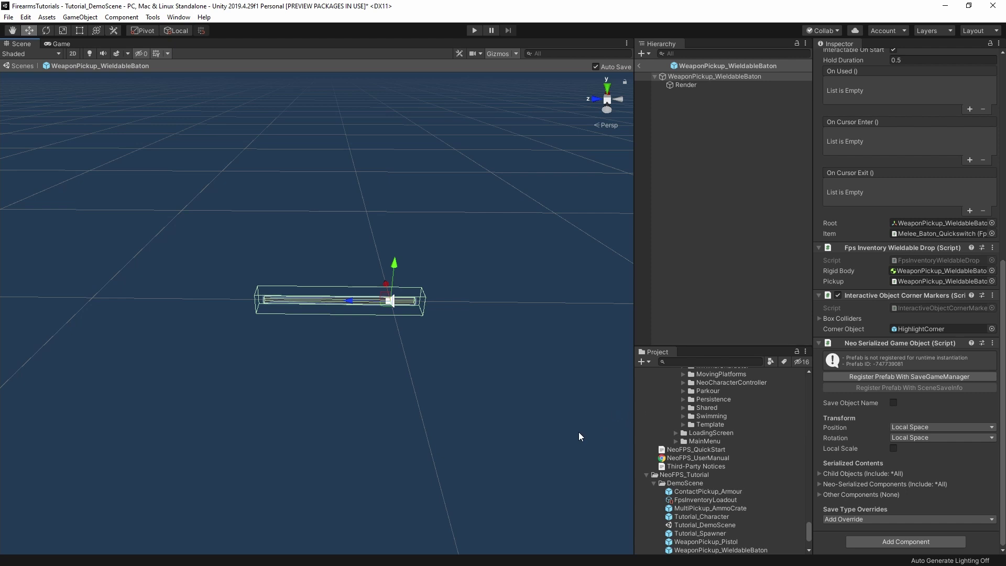
scroll(866, 318, "up", 3)
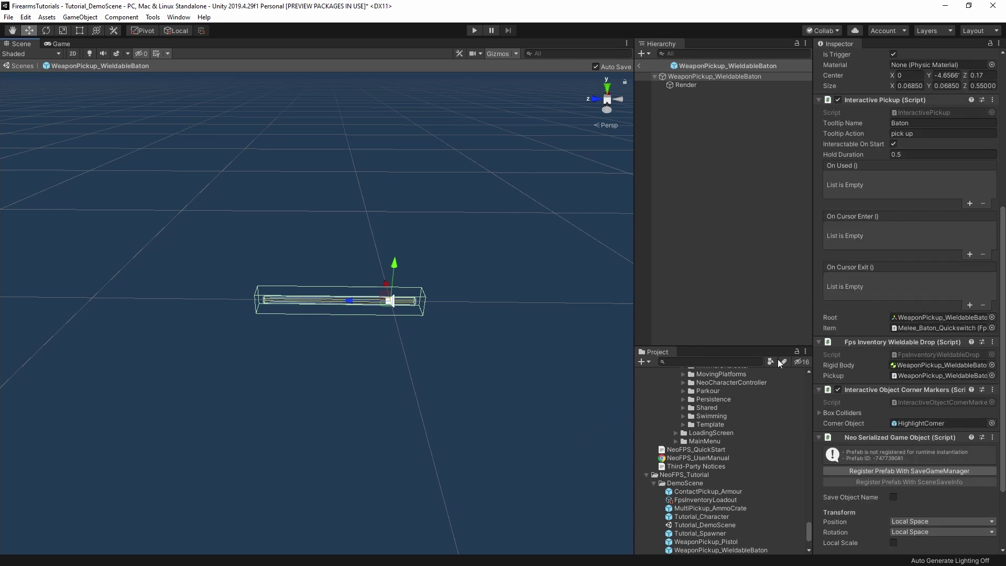
left_click(971, 390)
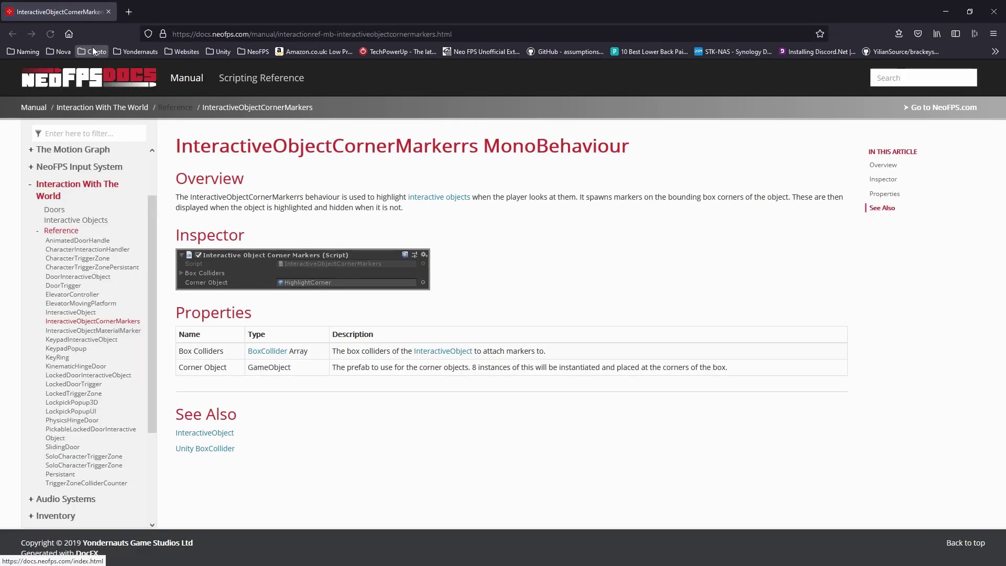
left_click(996, 13)
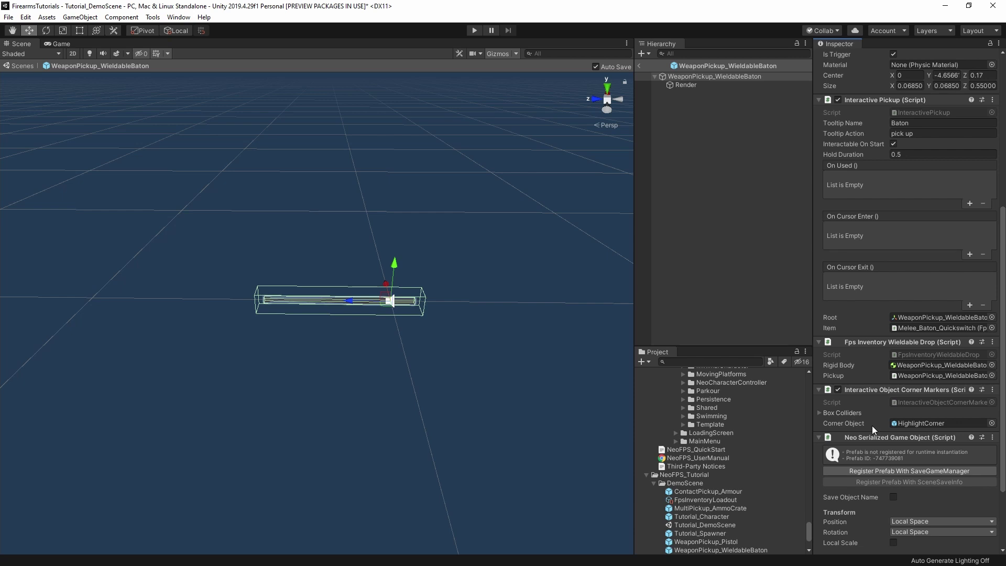
mouse_move(872, 426)
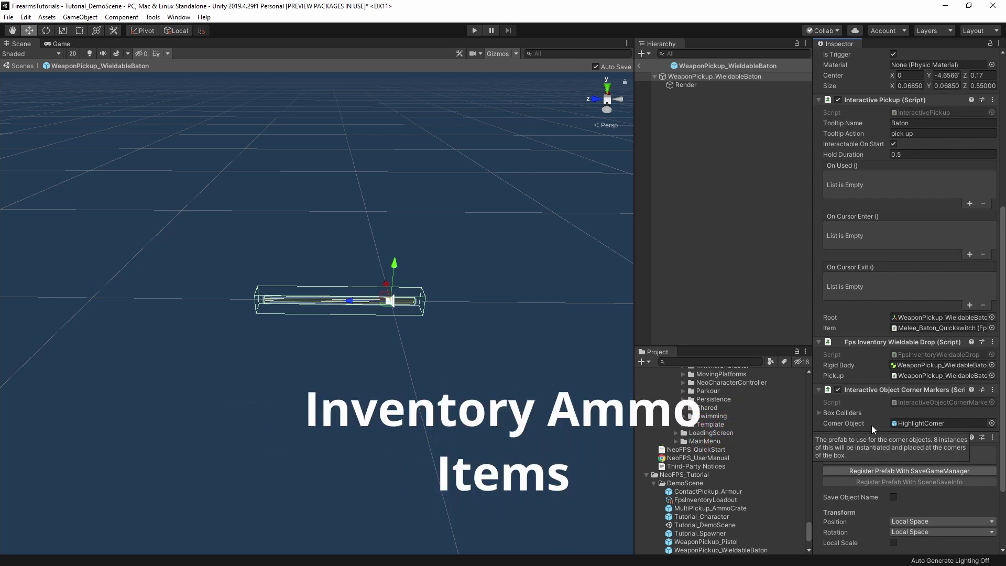
Create a NeoFPS inventory ammo type asset in the NeoFPS_Tutorial/DemoScene folder.
scroll(763, 464, "up", 8)
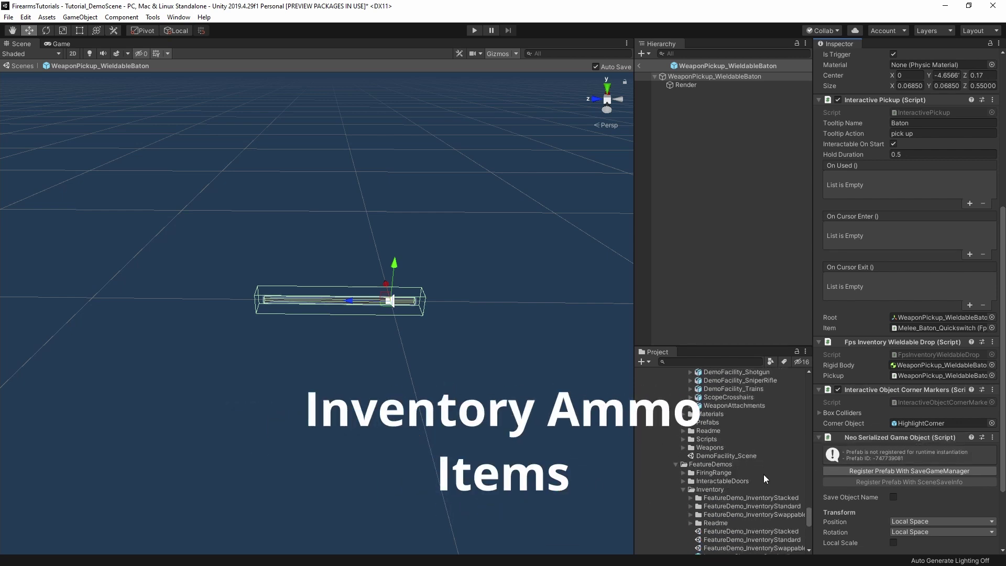
scroll(764, 472, "down", 10)
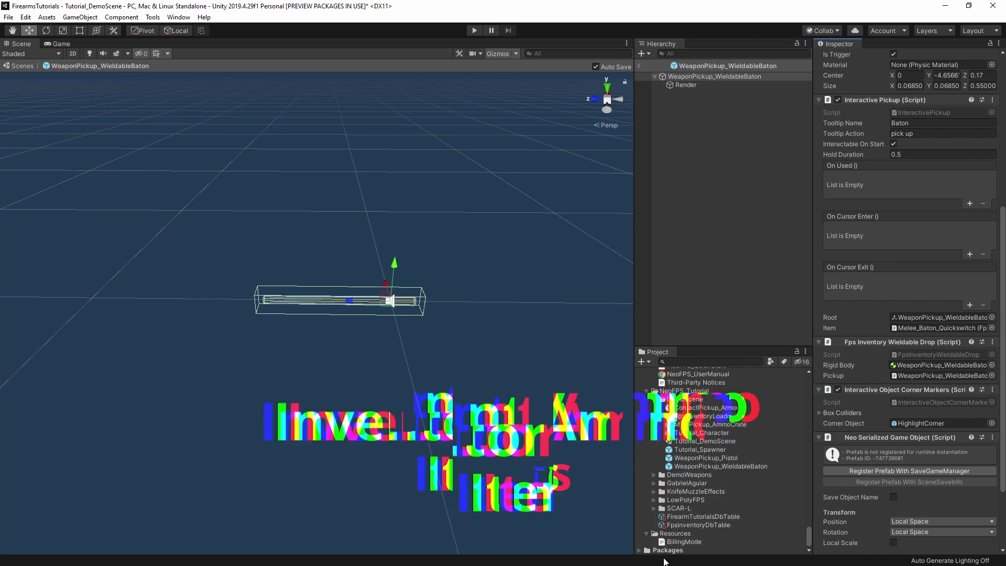
left_click(678, 400)
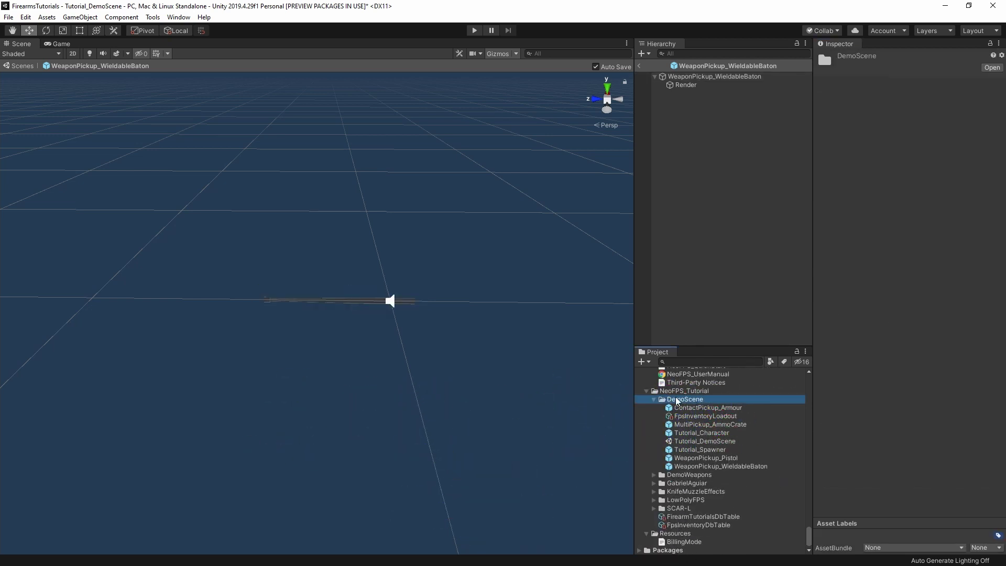
left_click(654, 401)
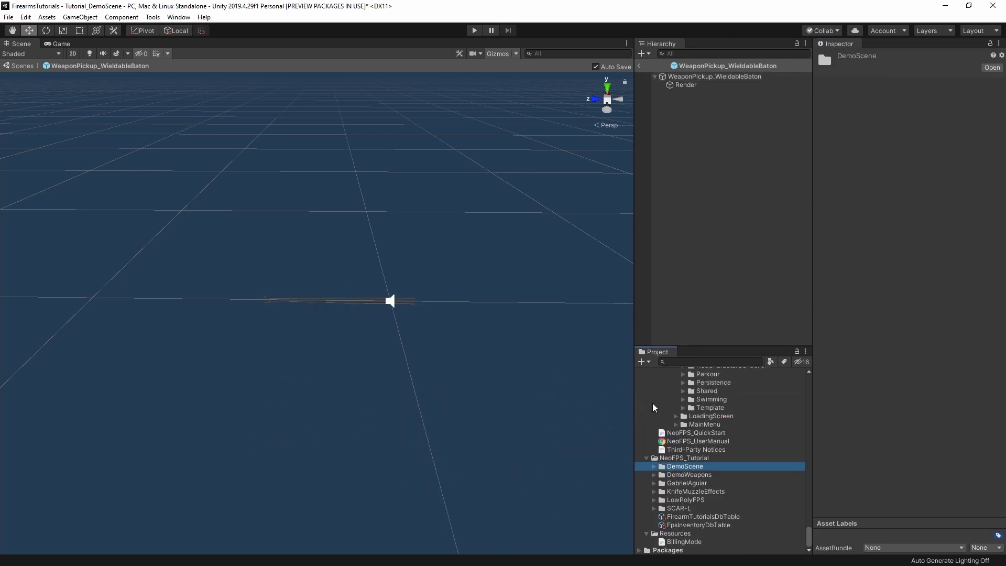
left_click(655, 466)
right_click(681, 468)
mouse_move(725, 201)
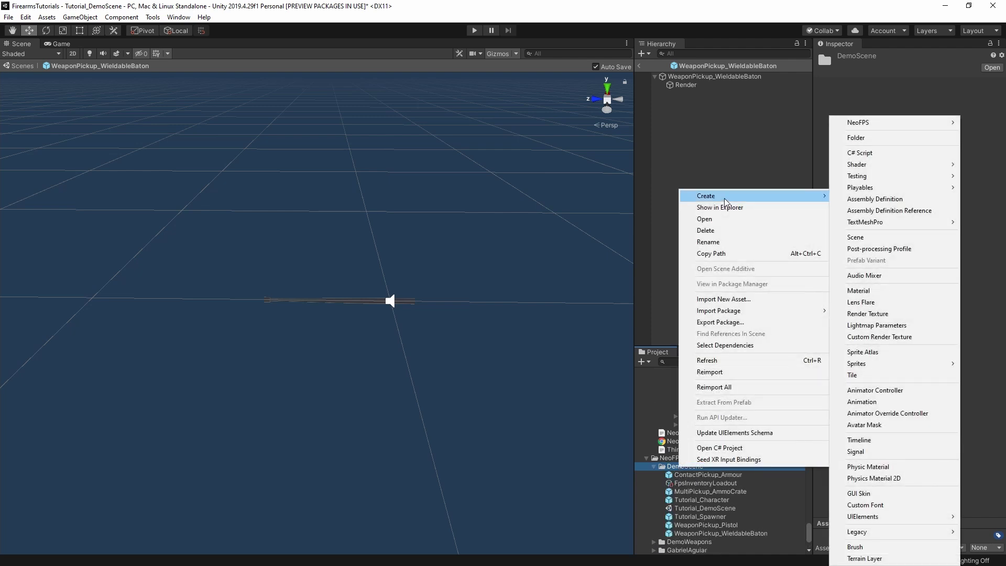
mouse_move(852, 122)
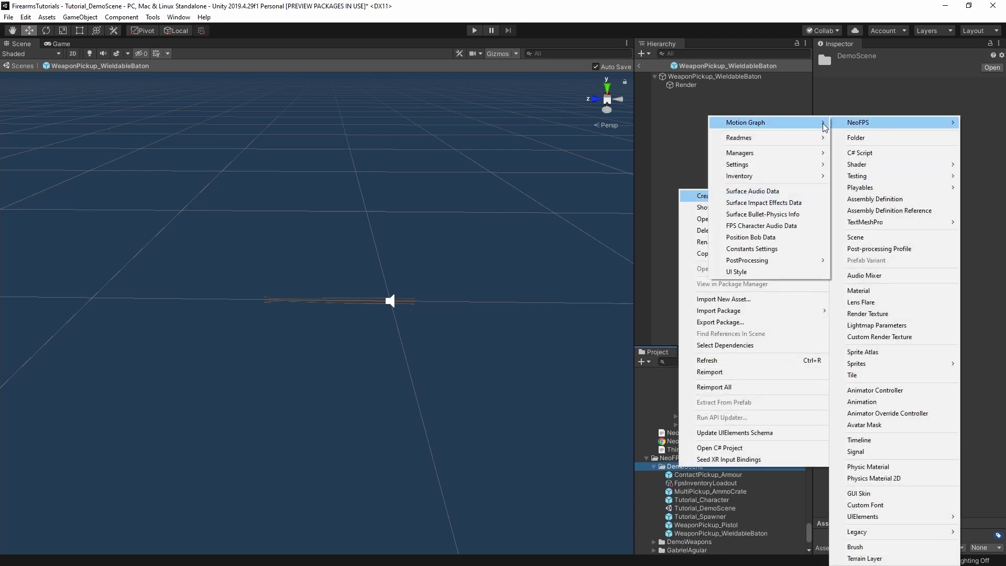
mouse_move(767, 178)
left_click(859, 200)
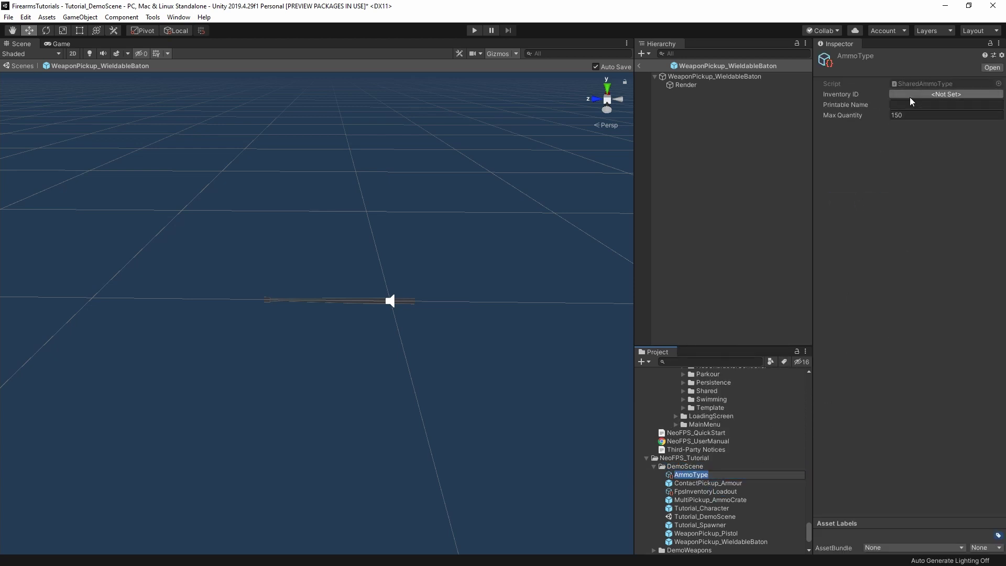
Add a "New Ammo" entry to Test Table and assign it as the AmmoType asset's inventory ID.
left_click(927, 93)
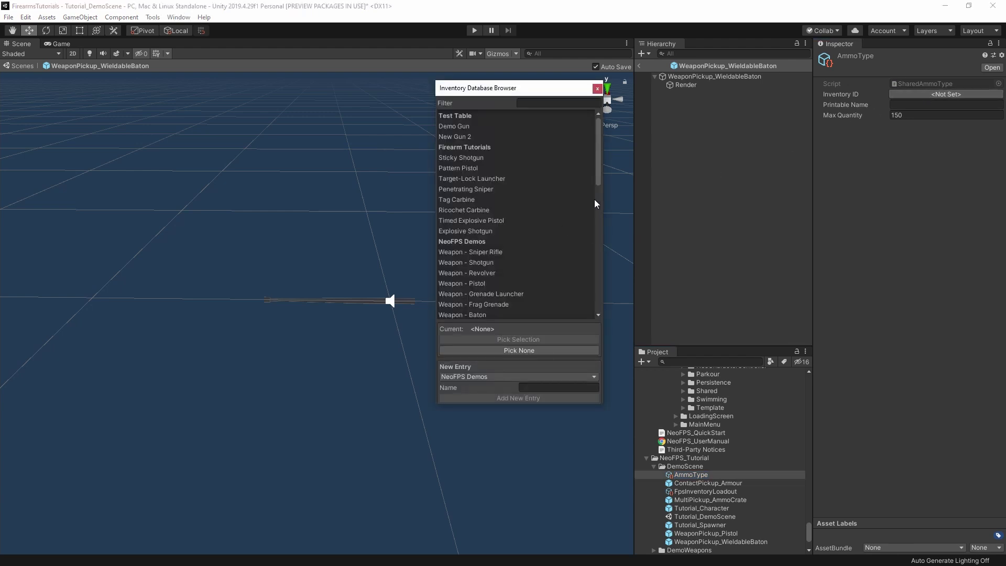
left_click(472, 378)
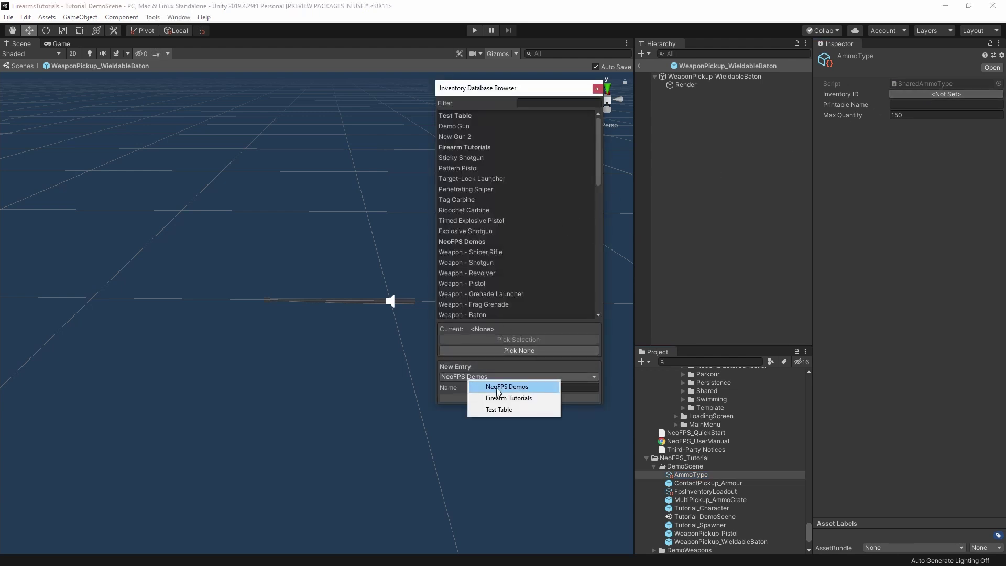
left_click(499, 410)
type("New Ammo")
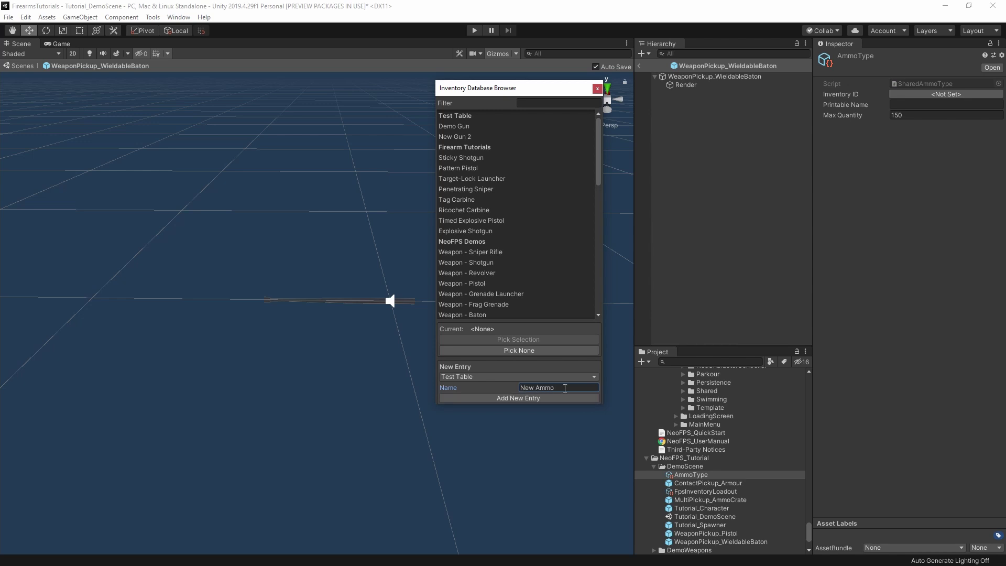
left_click(536, 398)
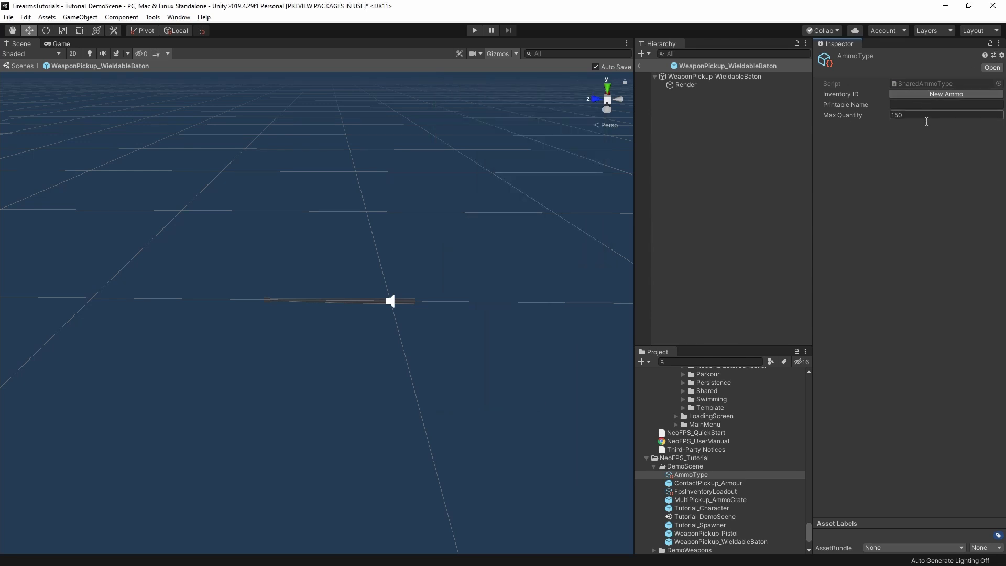
Set the AmmoType asset's printable name to "Ammo".
left_click(915, 105)
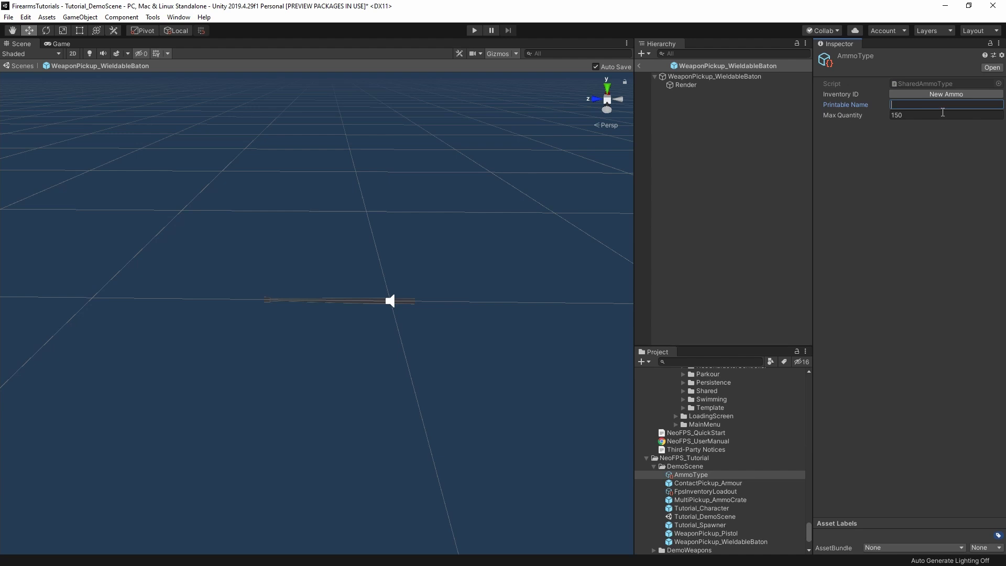
type("Ammo")
key("Return")
Open the Inventory_Ammo9mm_30 prefab and examine the ammo type and quantity of its Fps Inventory Ammo component.
scroll(728, 446, "up", 10)
left_click(729, 444)
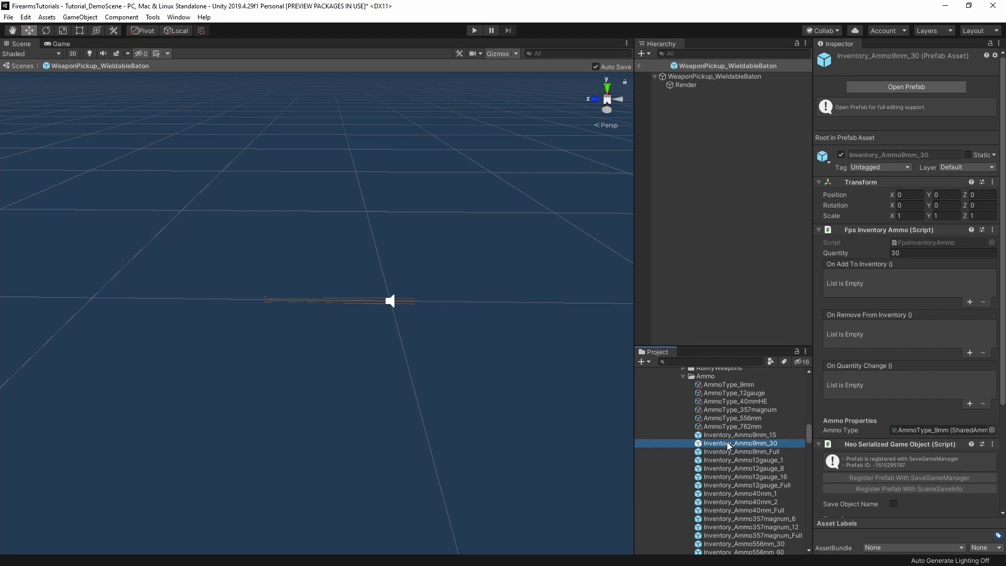
double_click(727, 443)
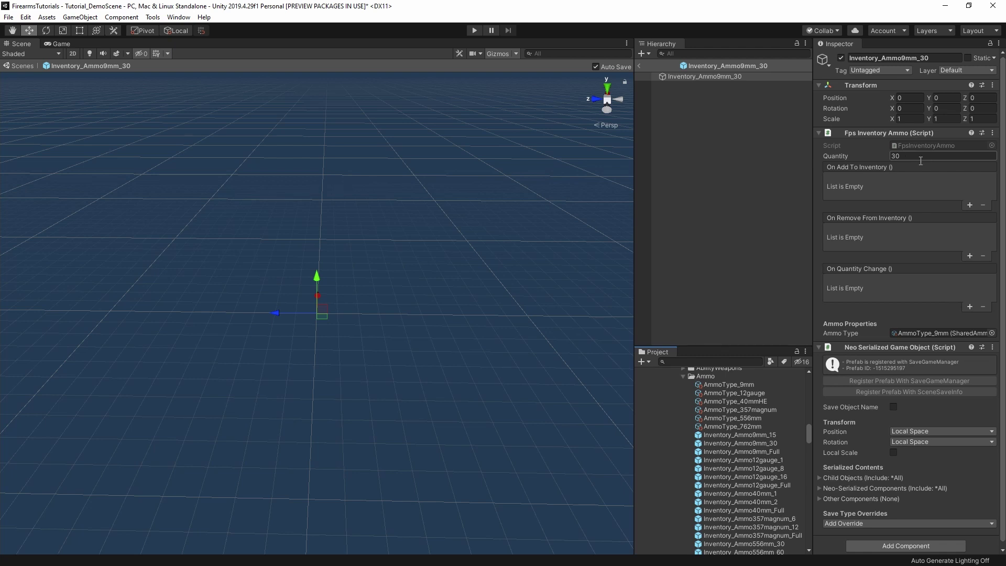
left_click(936, 333)
mouse_move(864, 159)
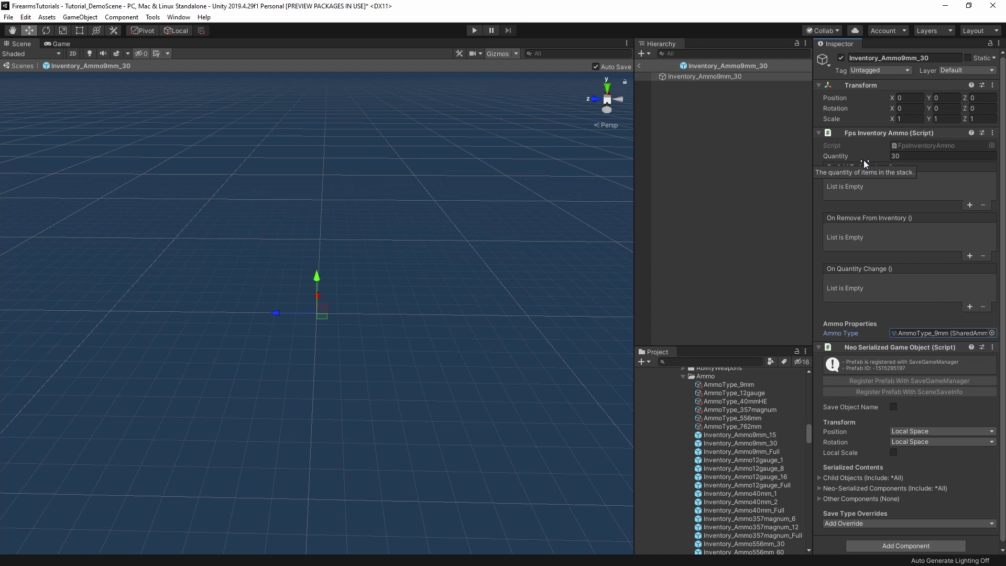